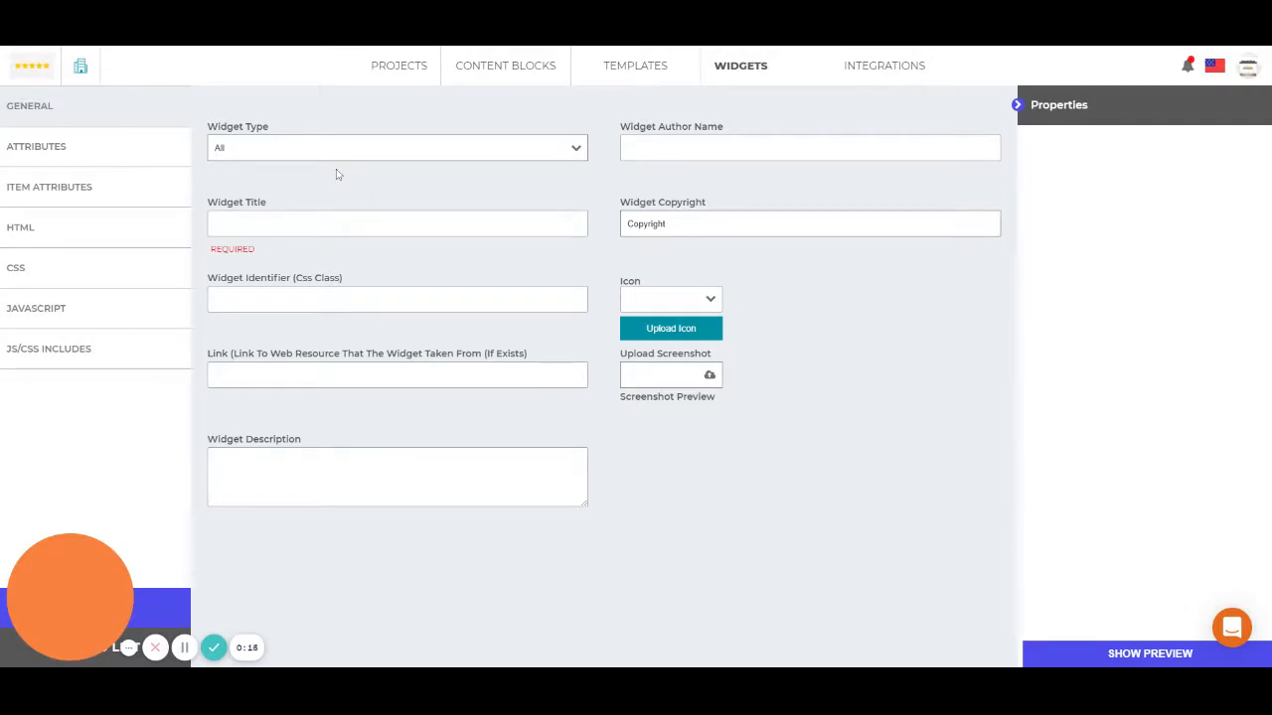
# Step: Title the new widget "test widget" and choose the glass icon for it
pyautogui.click(299, 224)
pyautogui.write('t')
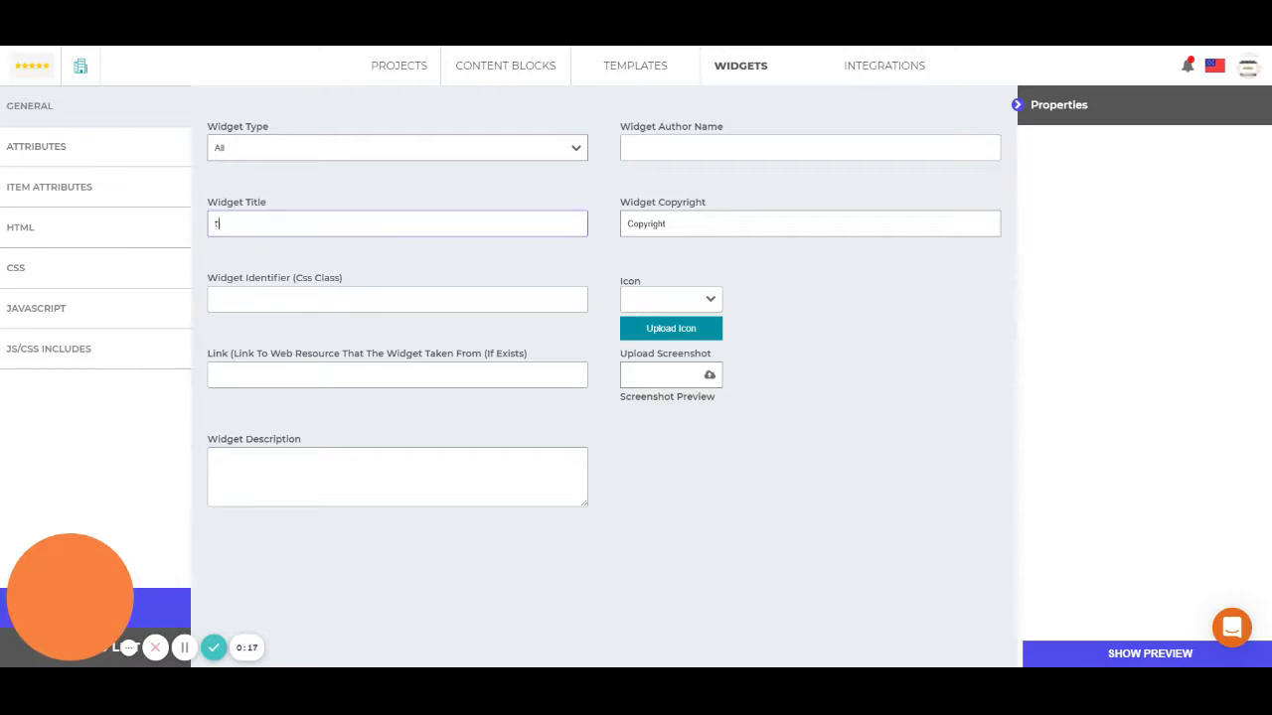
pyautogui.write('est widget')
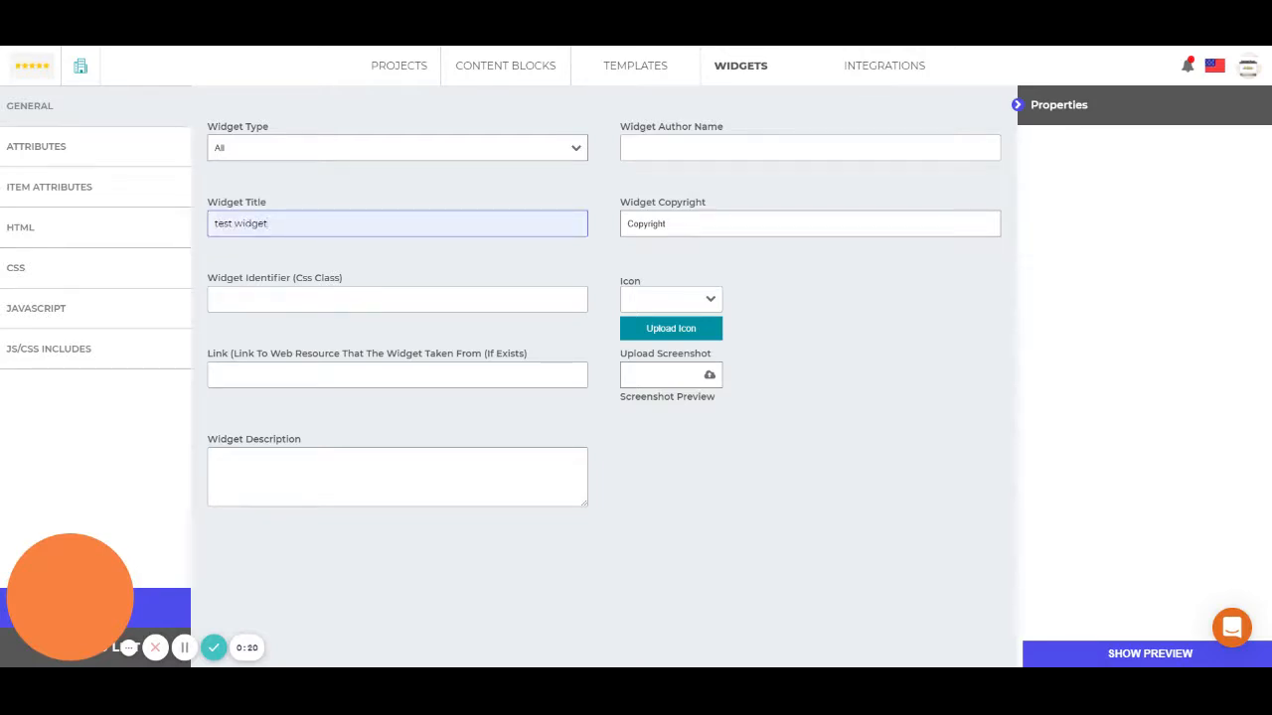
pyautogui.click(713, 304)
pyautogui.click(657, 331)
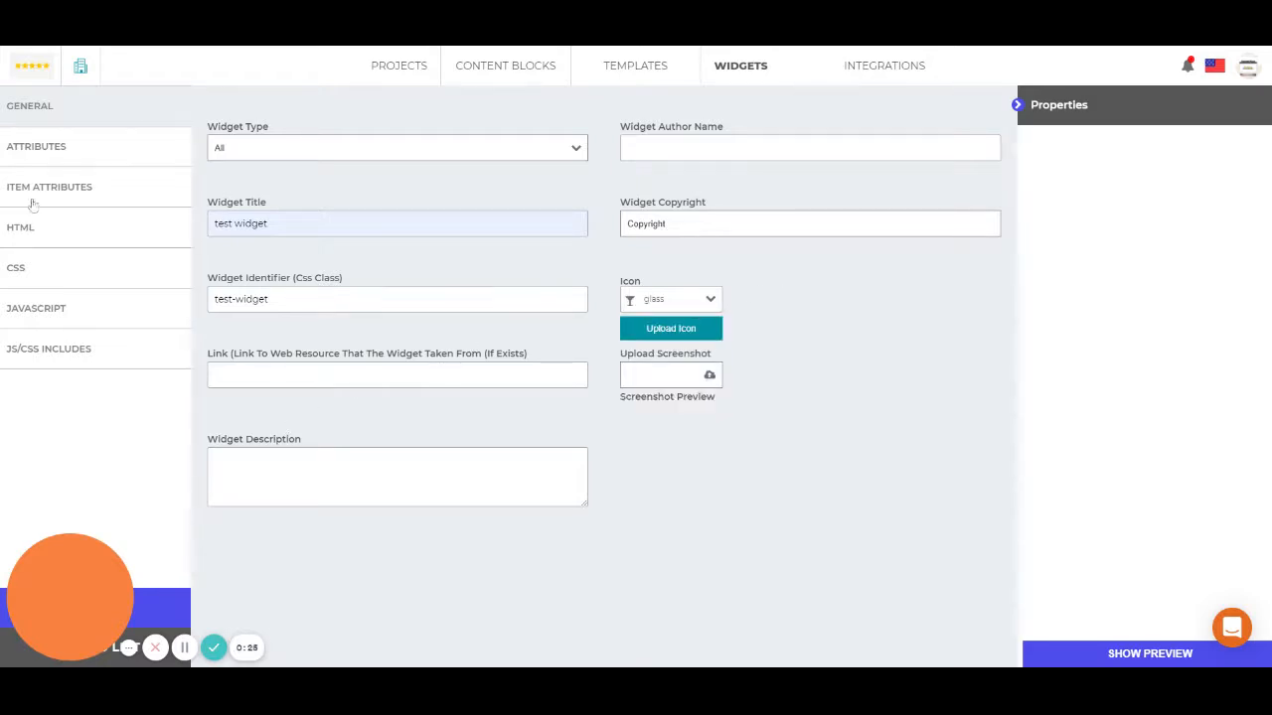
# Step: Write the widget HTML as a div with class "test-widget" containing the text "SOME TEXT"
pyautogui.click(43, 230)
pyautogui.click(317, 200)
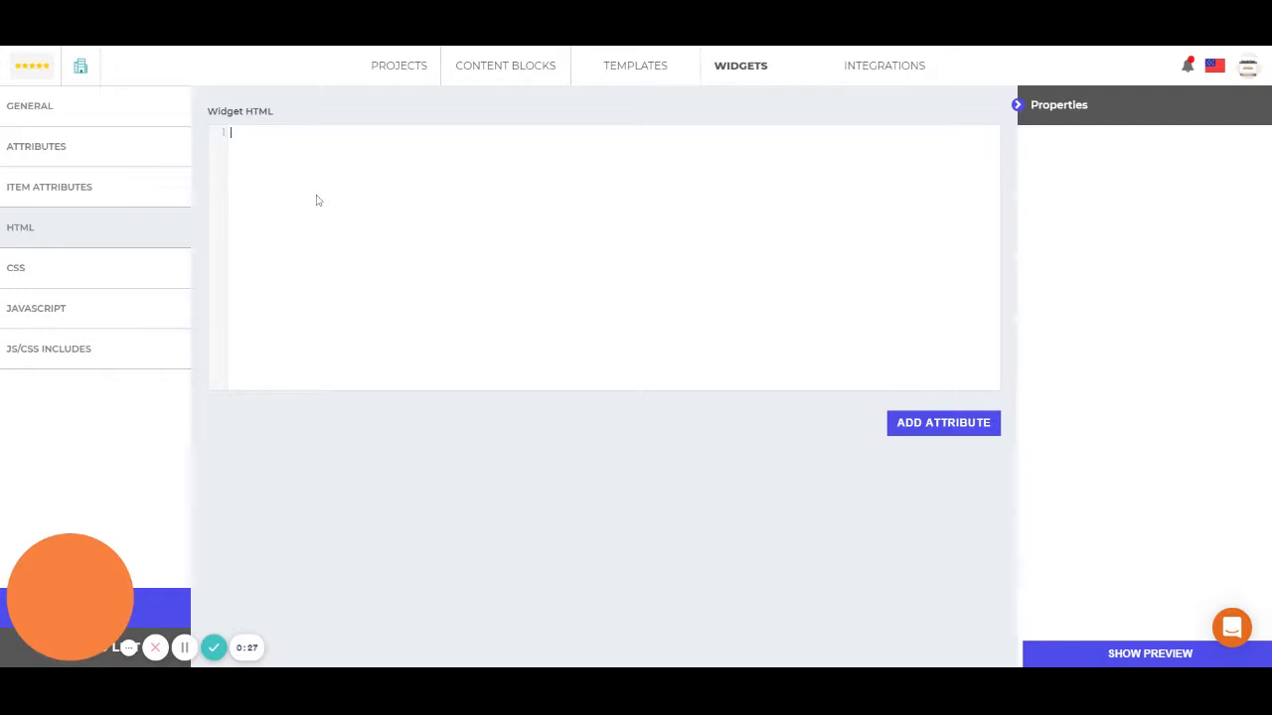
pyautogui.write('<div class="test-widget">')
pyautogui.press('Return')
pyautogui.write('/d')
pyautogui.write('SOME TE')
pyautogui.write('XT')
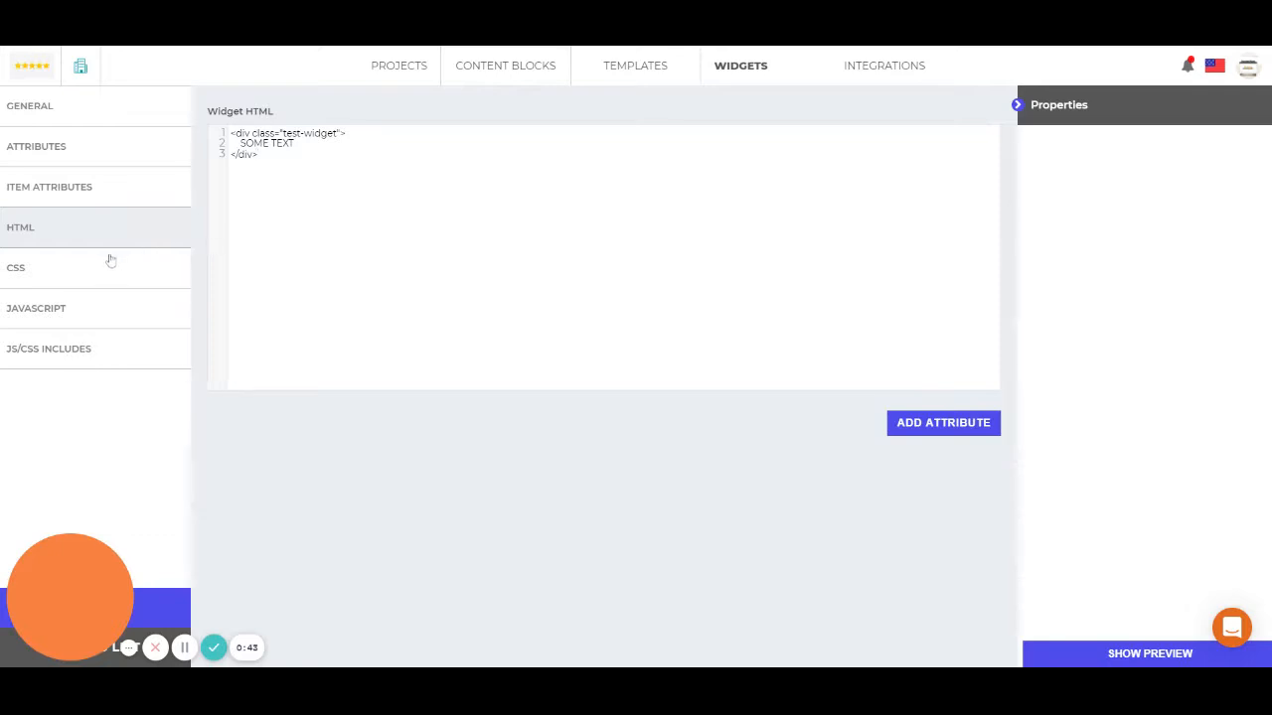
# Step: Write a .test-widget rule in the widget CSS with height: 200px and width: 200px
pyautogui.click(90, 279)
pyautogui.write('.test-widget ')
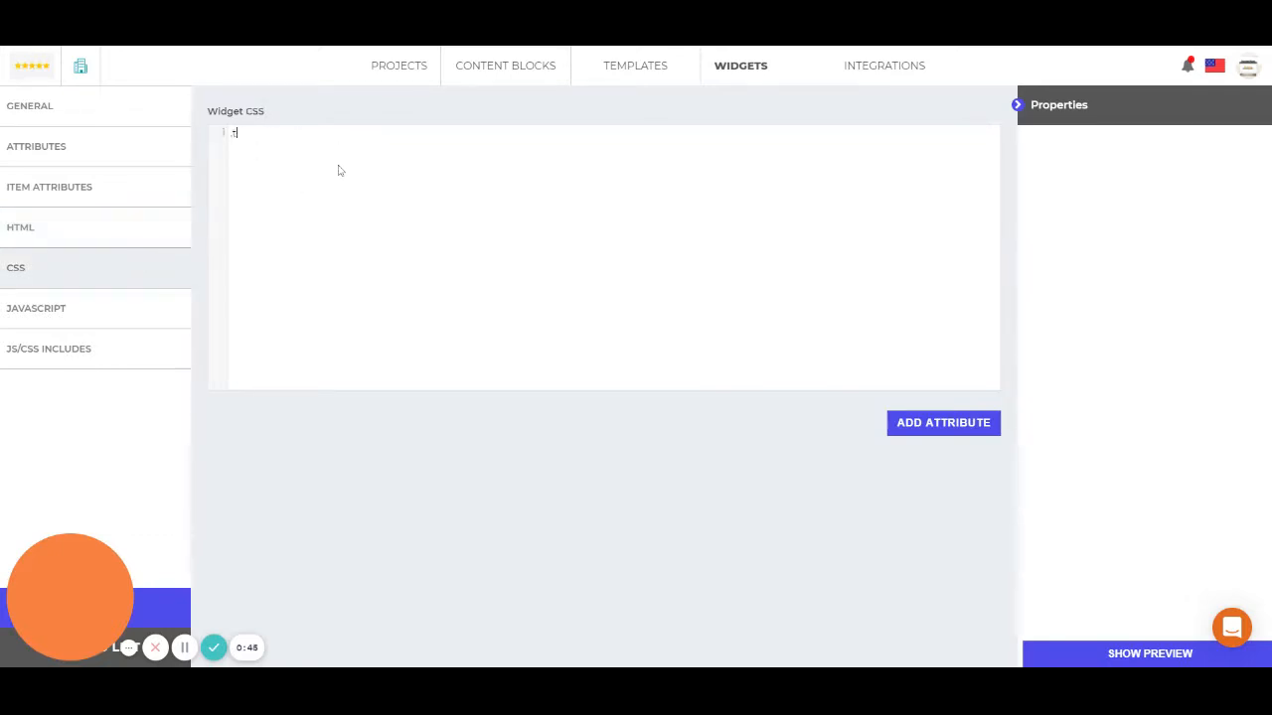
pyautogui.write('{')
pyautogui.press('Return')
pyautogui.write('height: 200px;')
pyautogui.press('Return')
pyautogui.write('width:')
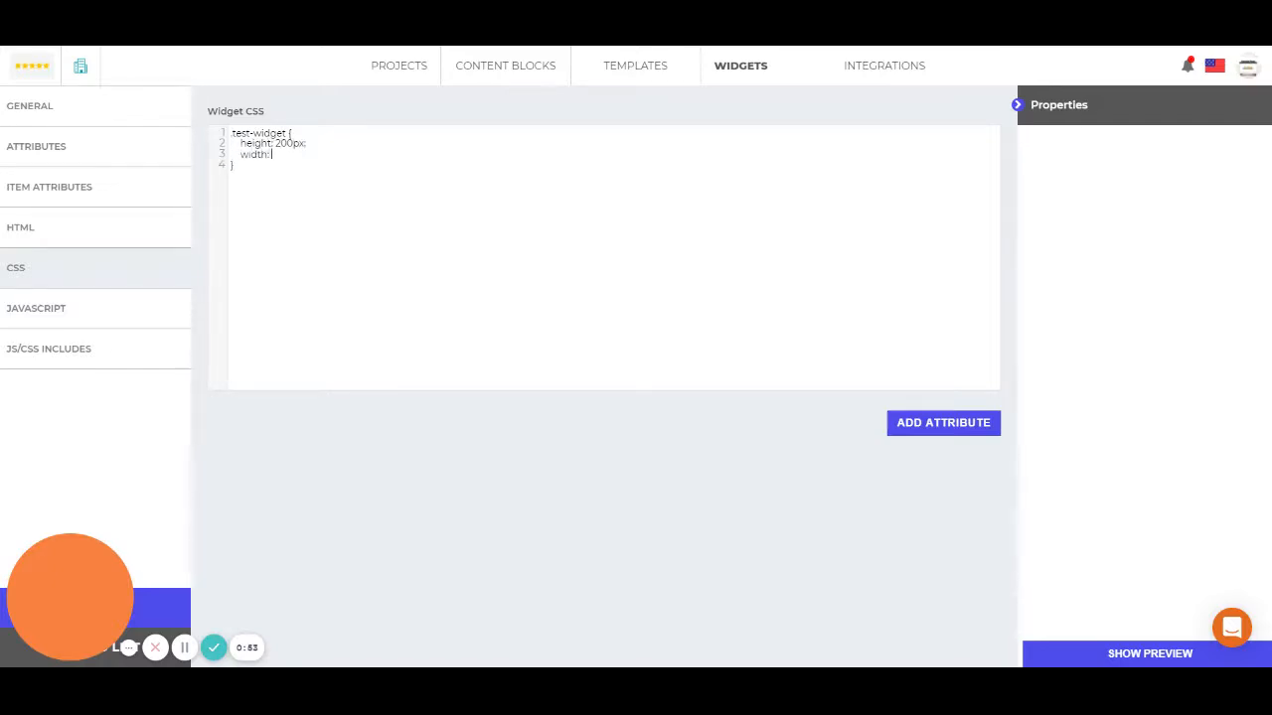
pyautogui.write(' 200px;')
pyautogui.press('Return')
# Step: Extend the .test-widget CSS rule with background-color: blue and color: white
pyautogui.write('backgound')
pyautogui.press('BackSpace')
pyautogui.press('BackSpace')
pyautogui.press('BackSpace')
pyautogui.write('und-color:')
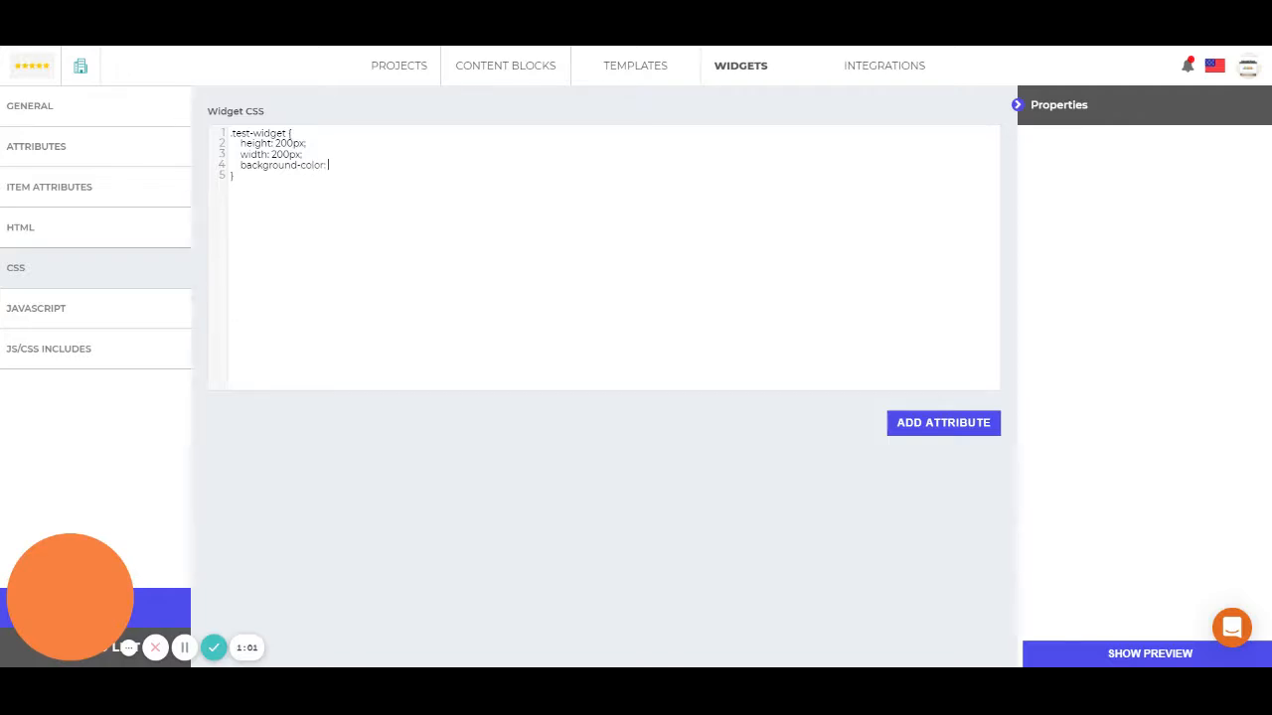
pyautogui.write(' blue;')
pyautogui.press('Return')
pyautogui.write('color: white;')
# Step: Preview the styled widget, then return to its CSS code
pyautogui.click(1046, 650)
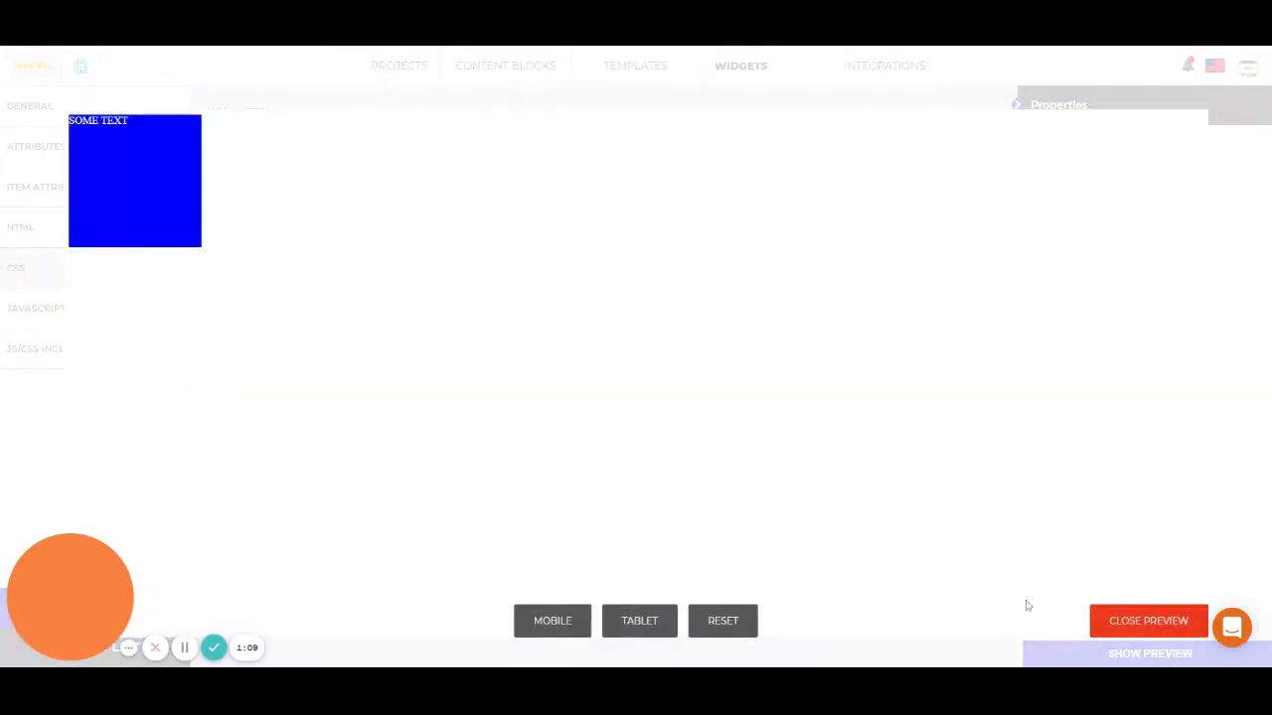
pyautogui.click(1124, 622)
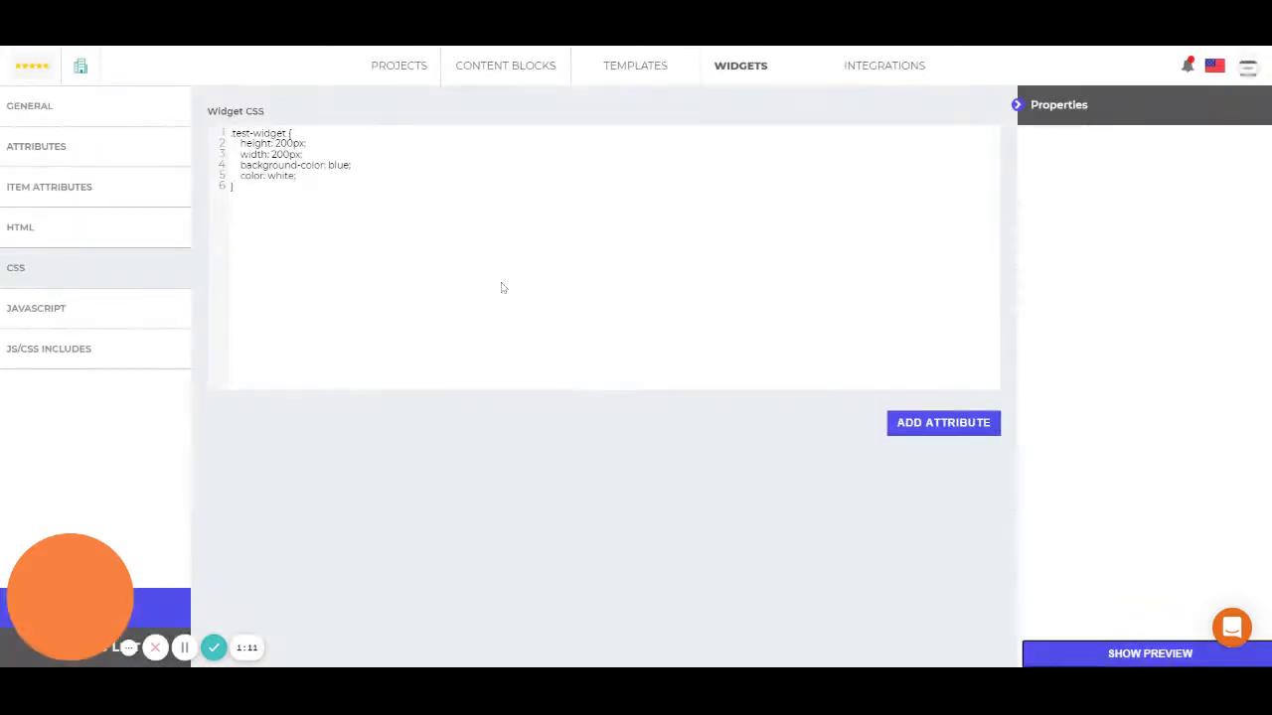
pyautogui.click(441, 214)
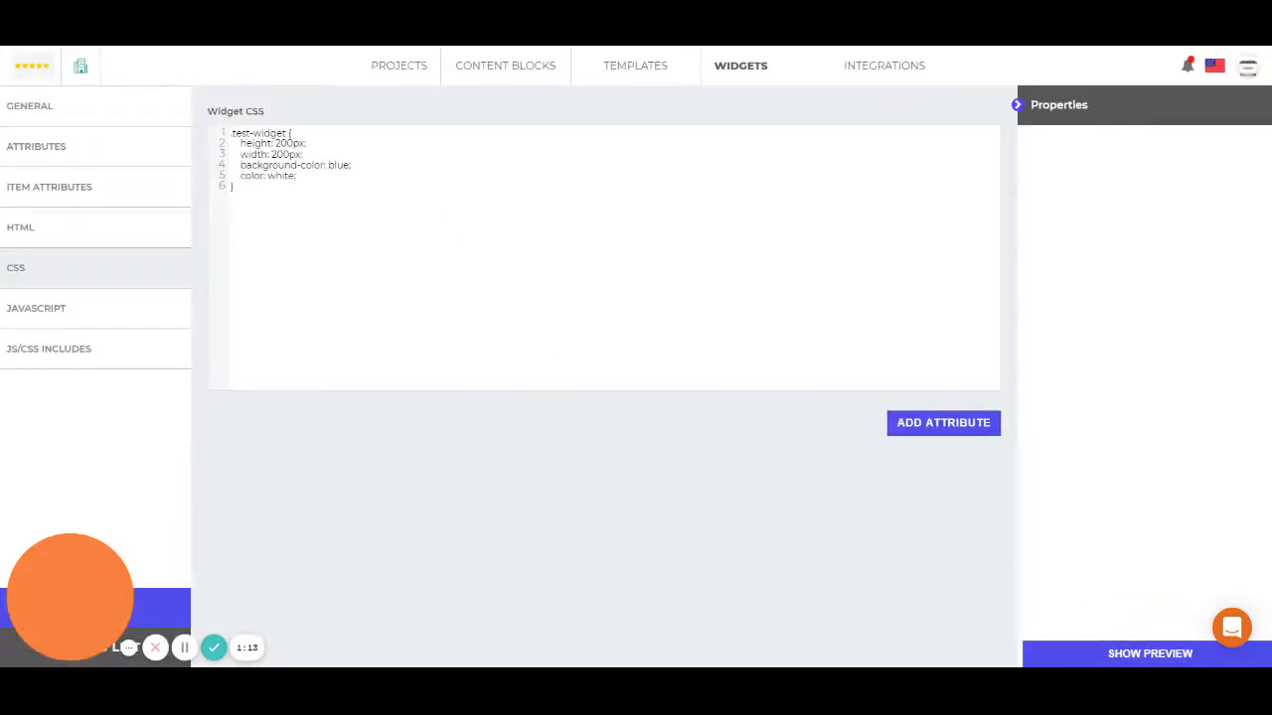
# Step: Open the widget's attribute list and preview the widget to examine where its text sits in the box
pyautogui.click(62, 147)
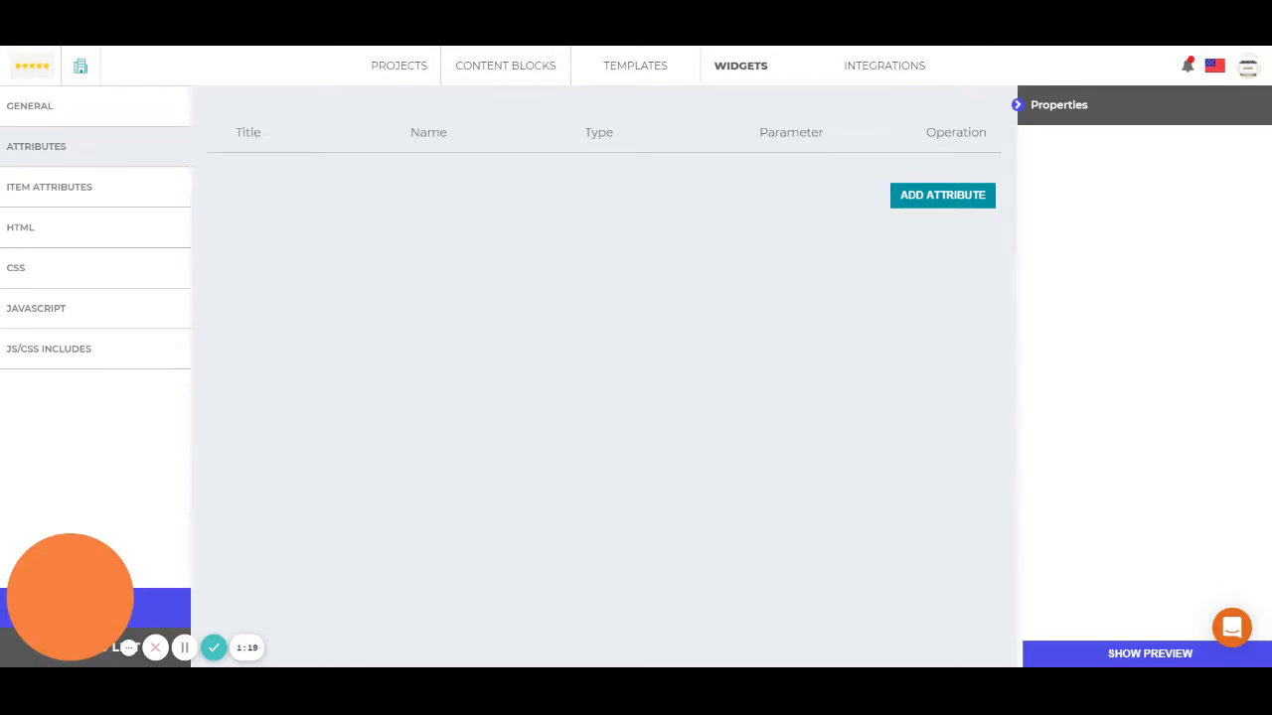
pyautogui.click(1220, 664)
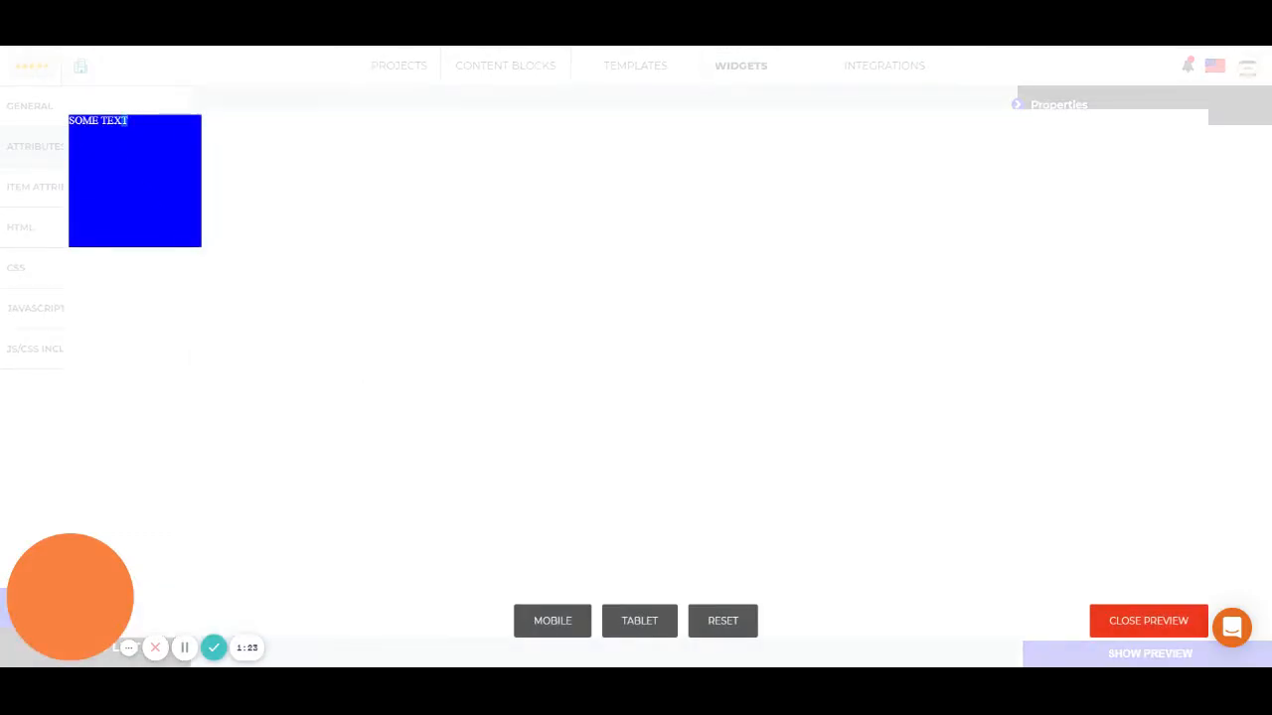
pyautogui.moveTo(127, 121); pyautogui.dragTo(70, 121)
pyautogui.click(71, 120)
pyautogui.click(1138, 621)
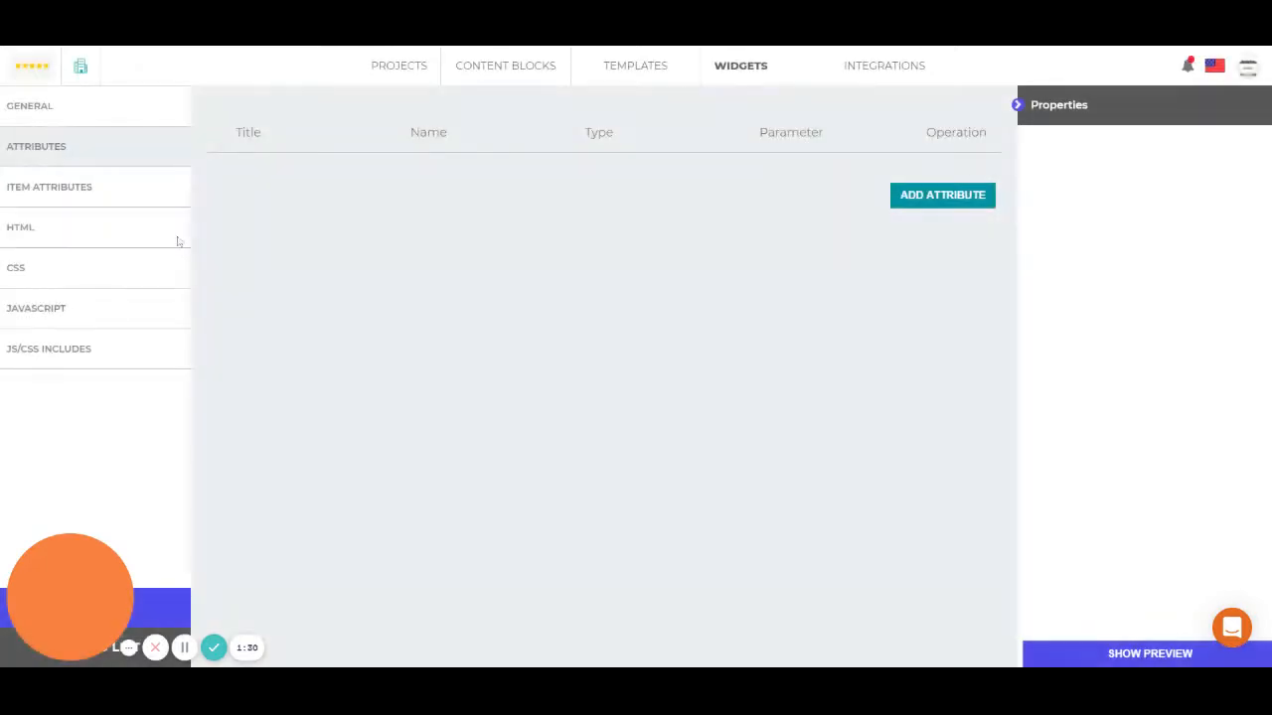
# Step: Start a new Dropdown attribute titled "horizontal align"
pyautogui.click(960, 204)
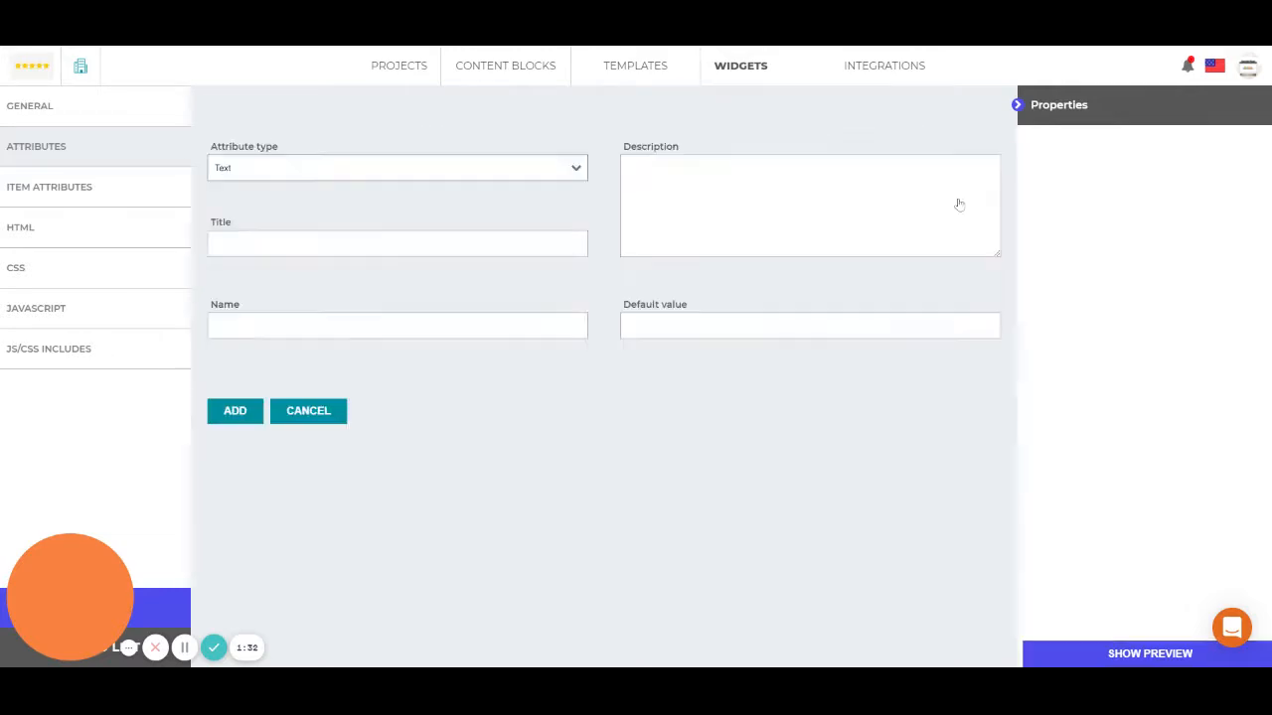
pyautogui.click(394, 189)
pyautogui.click(411, 243)
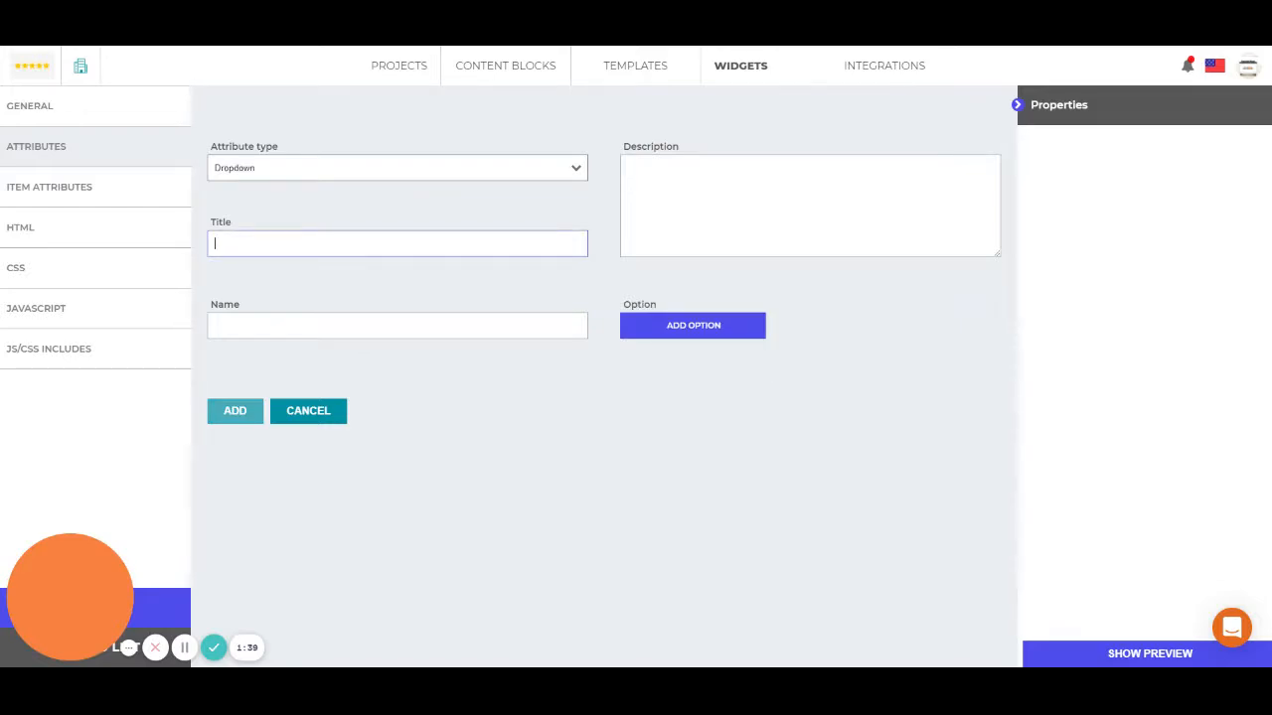
pyautogui.write('horizontal align')
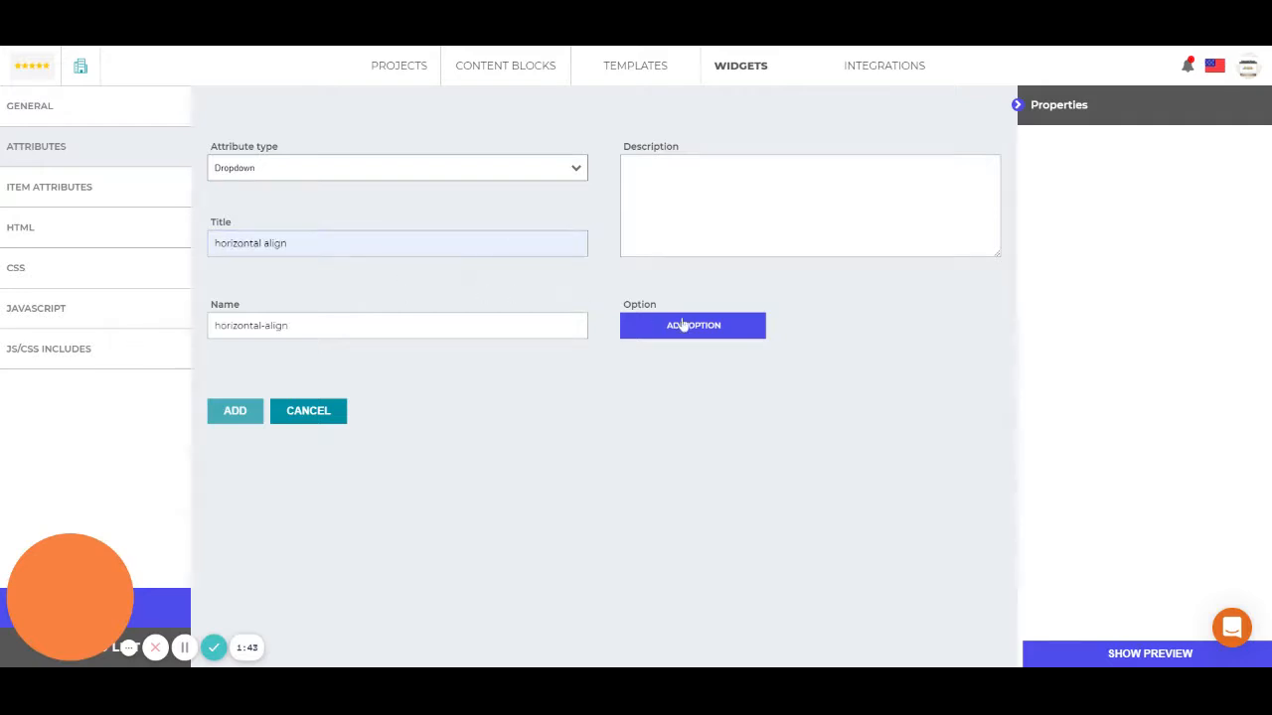
# Step: Add an option to the horizontal align attribute with the text "left" and the value "flex-start"
pyautogui.click(685, 329)
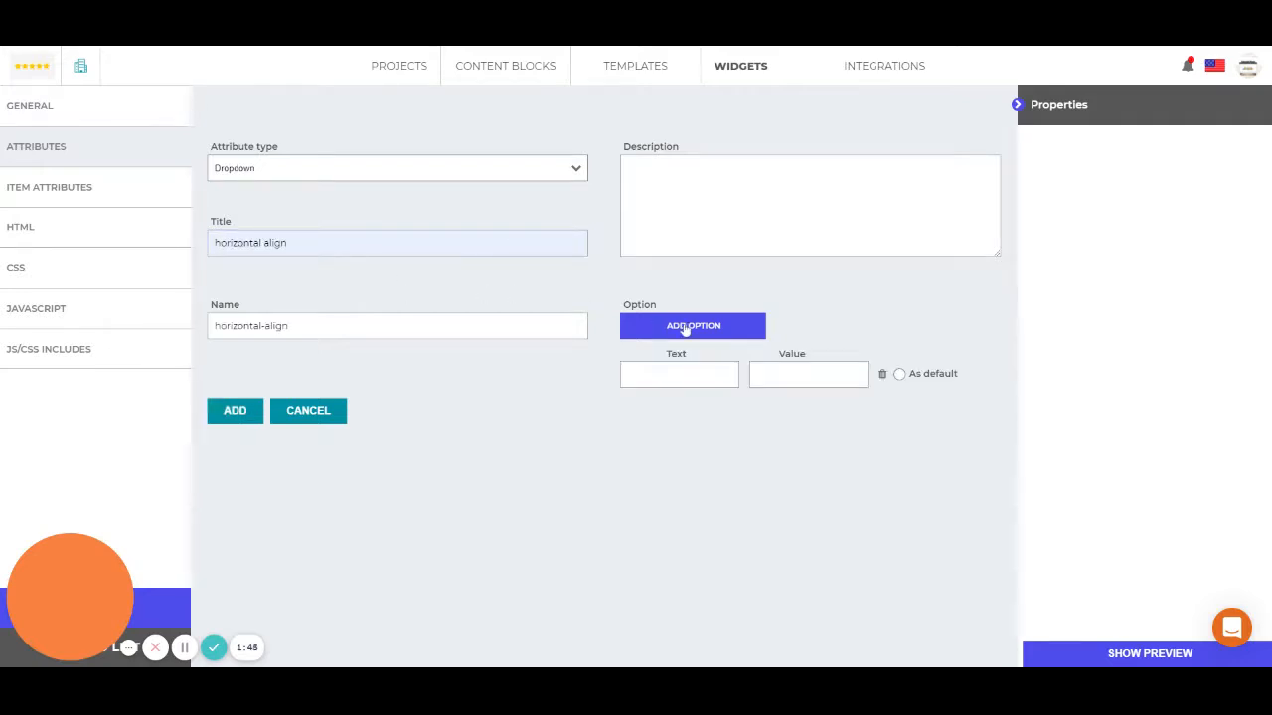
pyautogui.click(656, 374)
pyautogui.click(582, 374)
pyautogui.click(680, 375)
pyautogui.write('left')
pyautogui.click(808, 375)
pyautogui.write('flex-start')
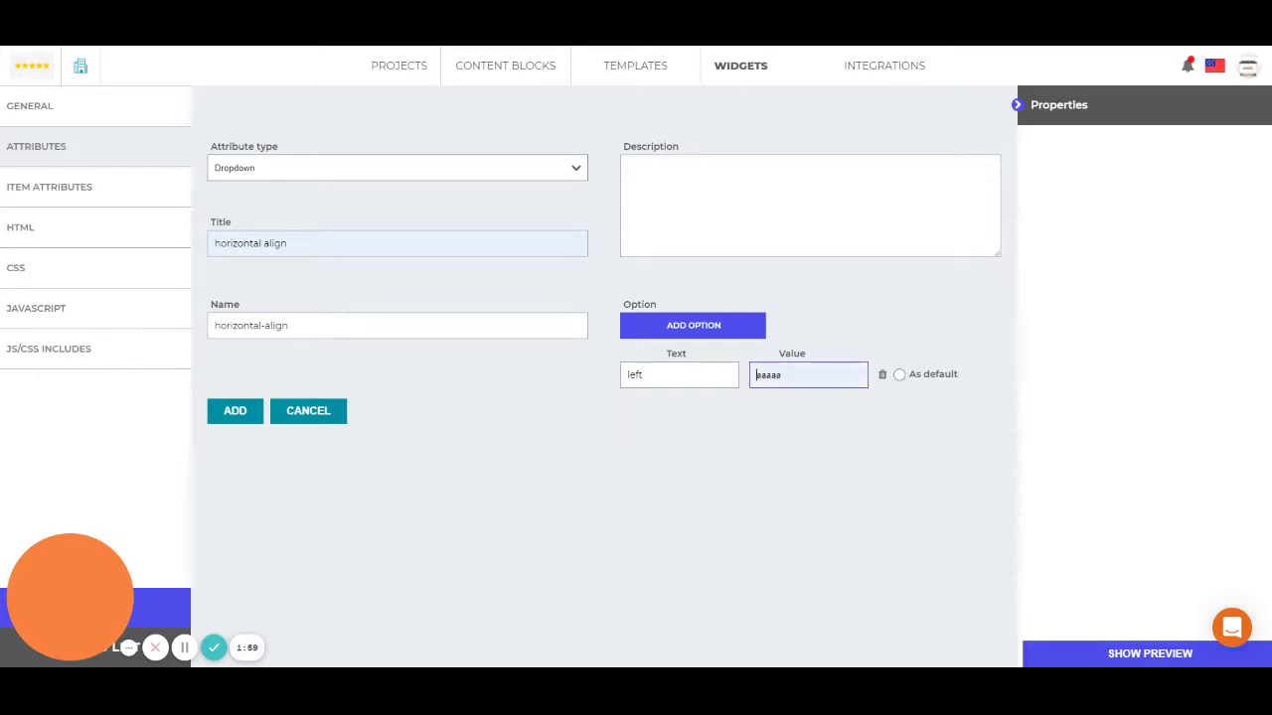
# Step: Add a second horizontal align option with "center" as both text and value
pyautogui.click(694, 326)
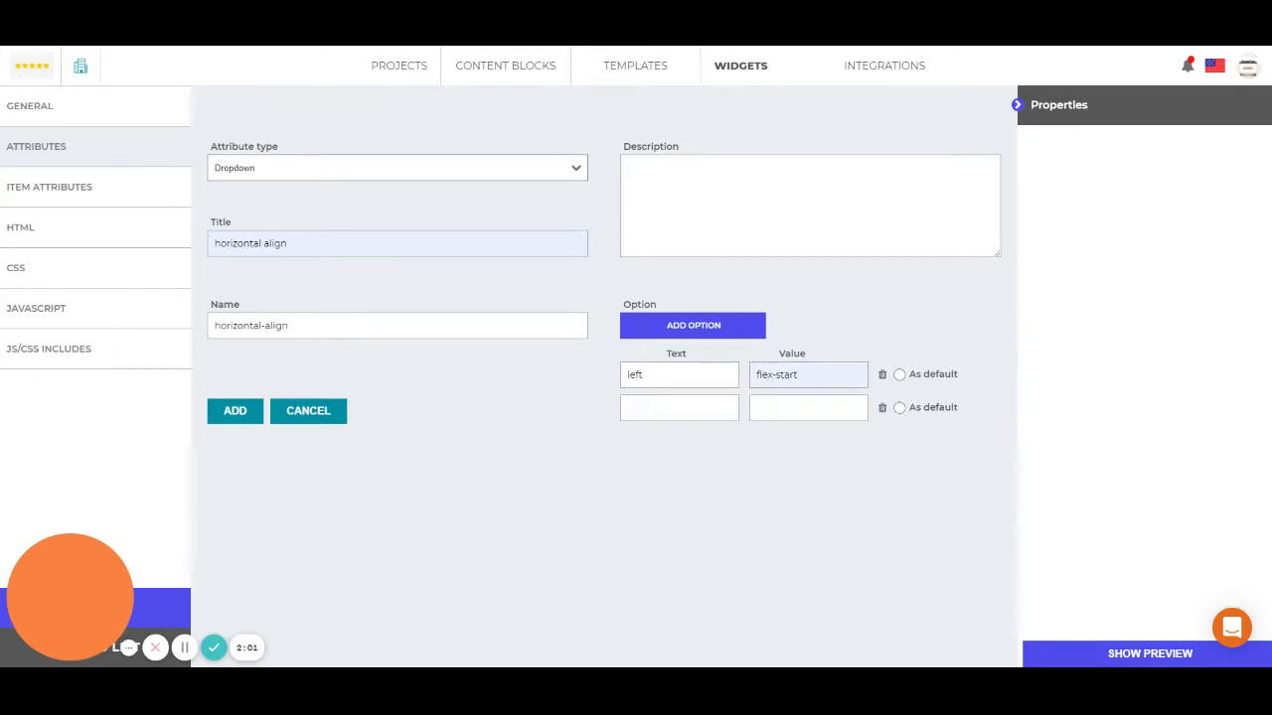
pyautogui.click(680, 408)
pyautogui.write('center')
pyautogui.press('Tab')
pyautogui.write('center')
# Step: Add a third horizontal align option with the text "right" and the value "flex-end"
pyautogui.click(694, 326)
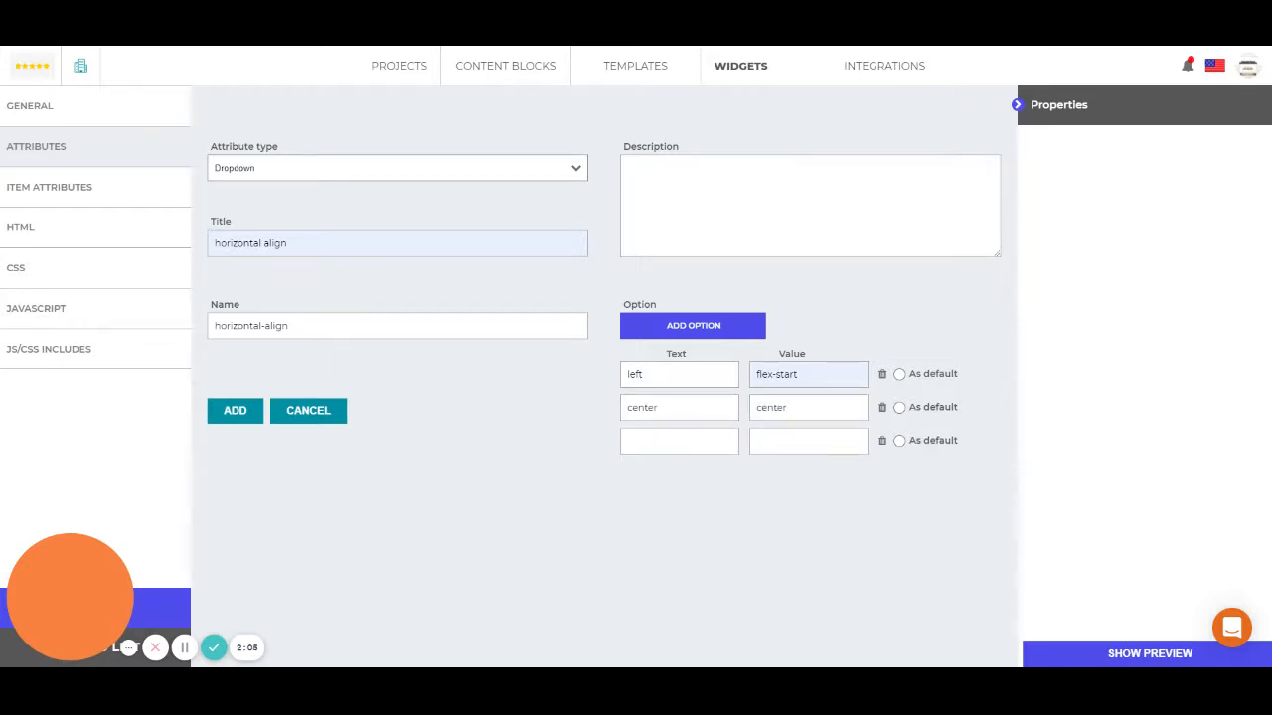
pyautogui.click(680, 440)
pyautogui.write('right')
pyautogui.press('Tab')
pyautogui.write('flex-end')
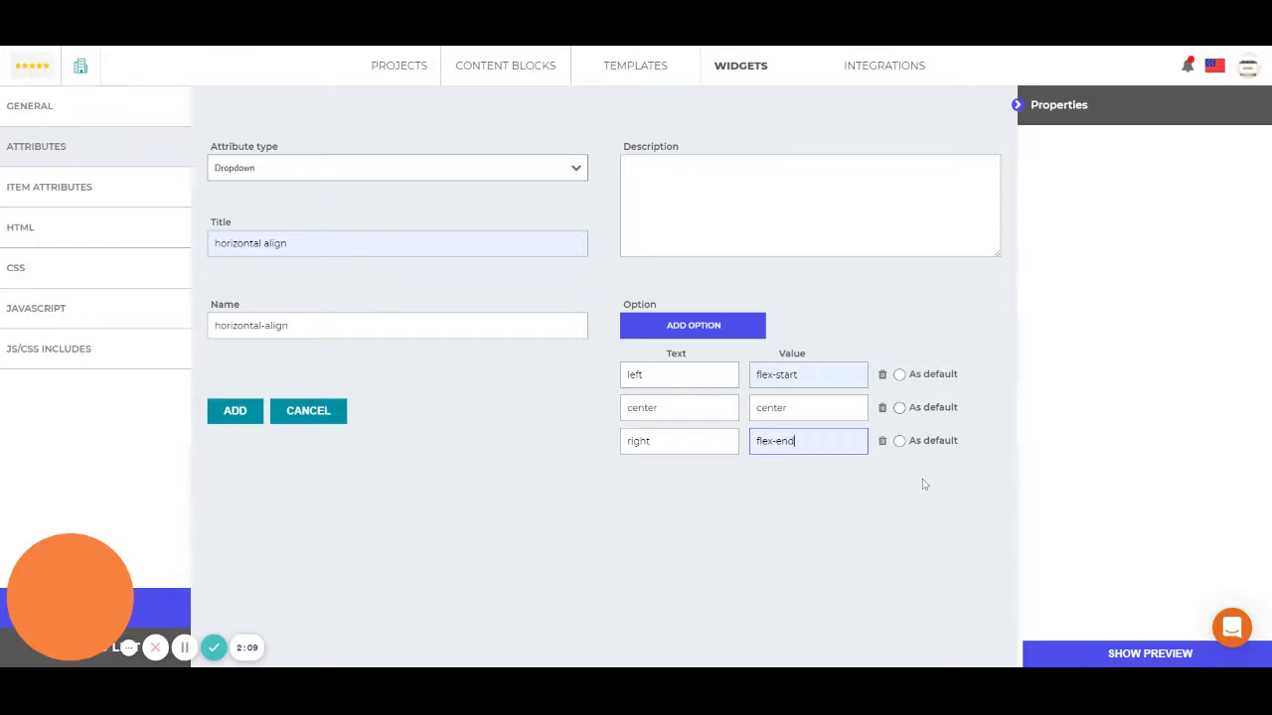
# Step: Make center the default option and add the horizontal align attribute to the widget
pyautogui.click(250, 409)
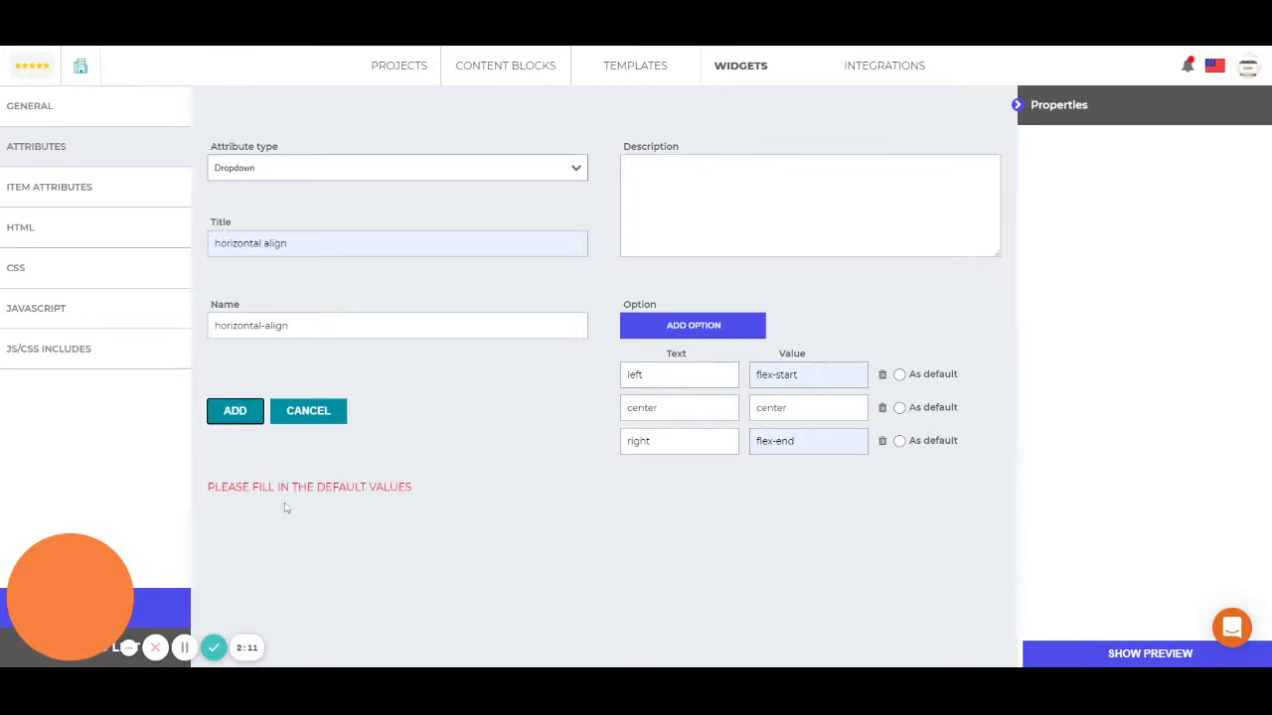
pyautogui.moveTo(211, 487); pyautogui.dragTo(399, 487)
pyautogui.click(503, 497)
pyautogui.click(900, 409)
pyautogui.click(234, 411)
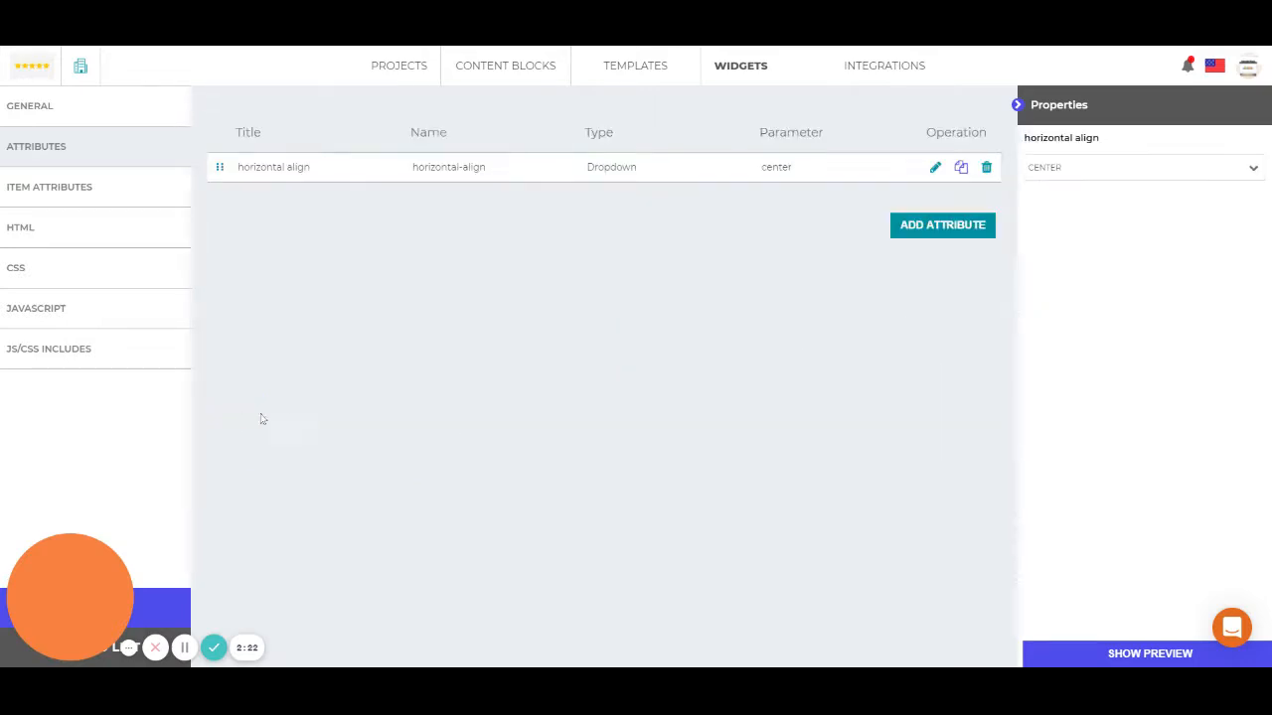
# Step: Start another Dropdown attribute titled "vertical align"
pyautogui.click(944, 227)
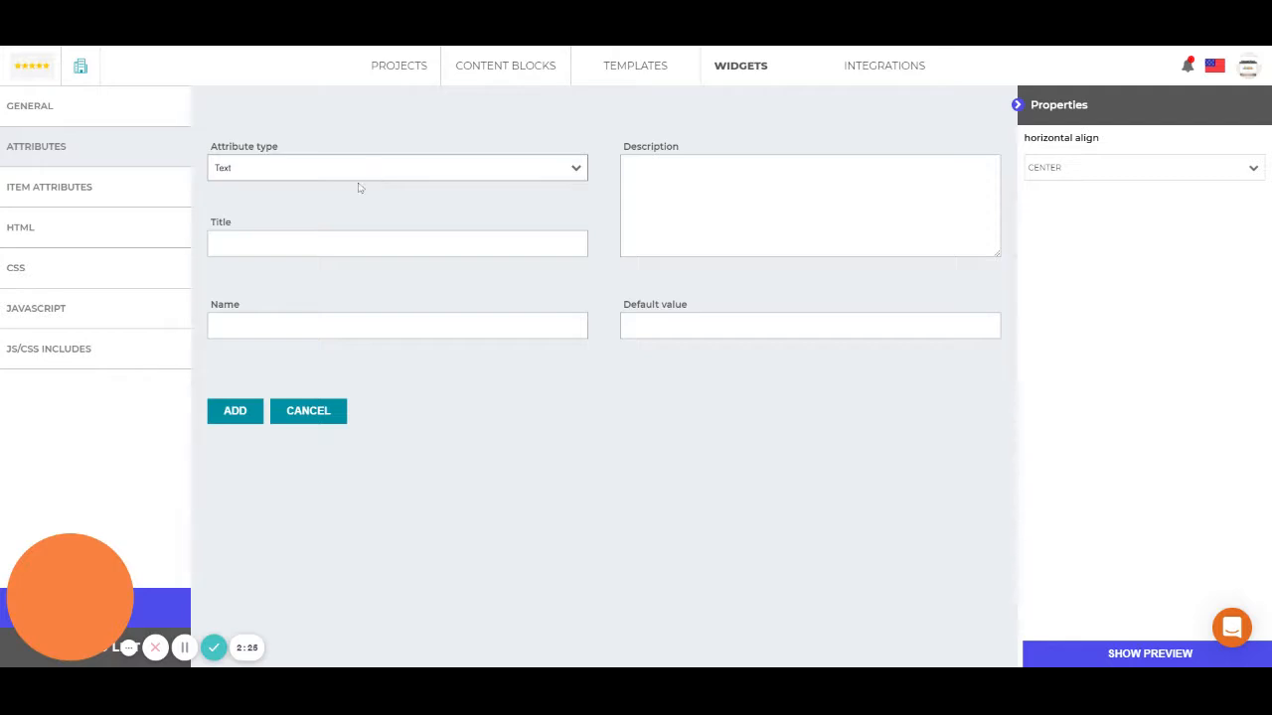
pyautogui.click(239, 409)
pyautogui.press('Tab')
pyautogui.write('vertical align')
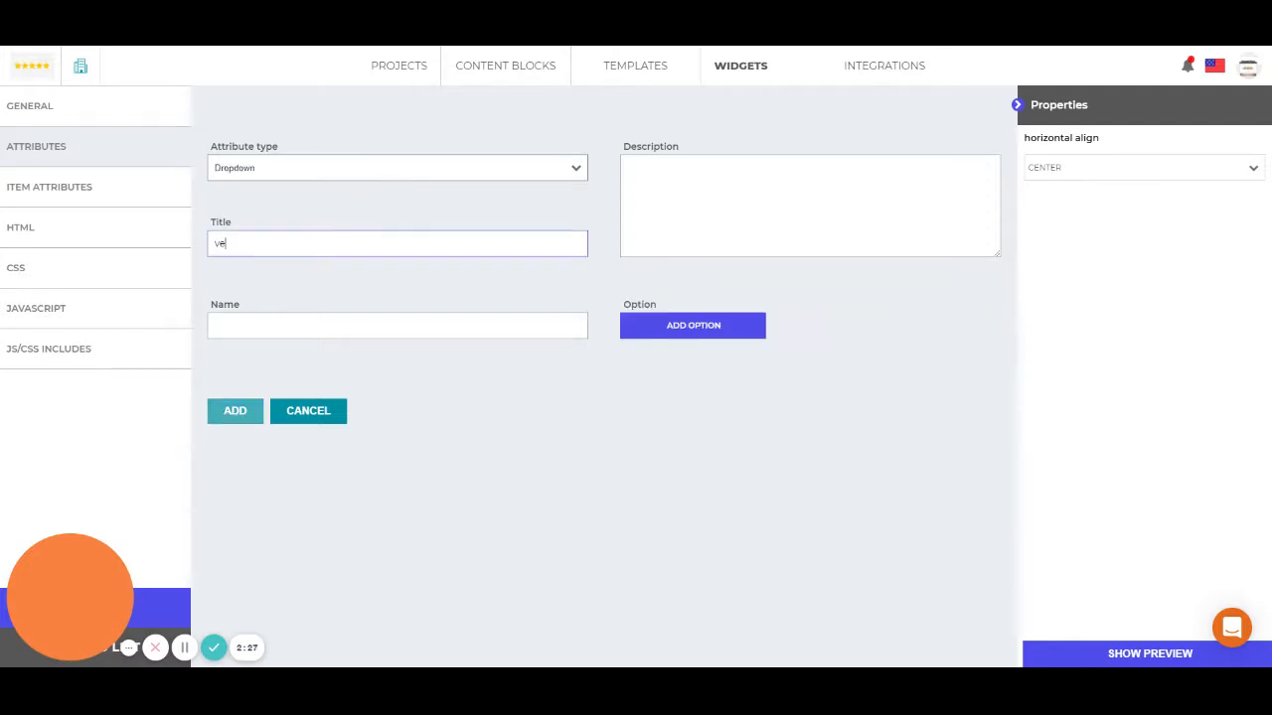
pyautogui.press('Down')
pyautogui.press('Return')
pyautogui.press('Tab')
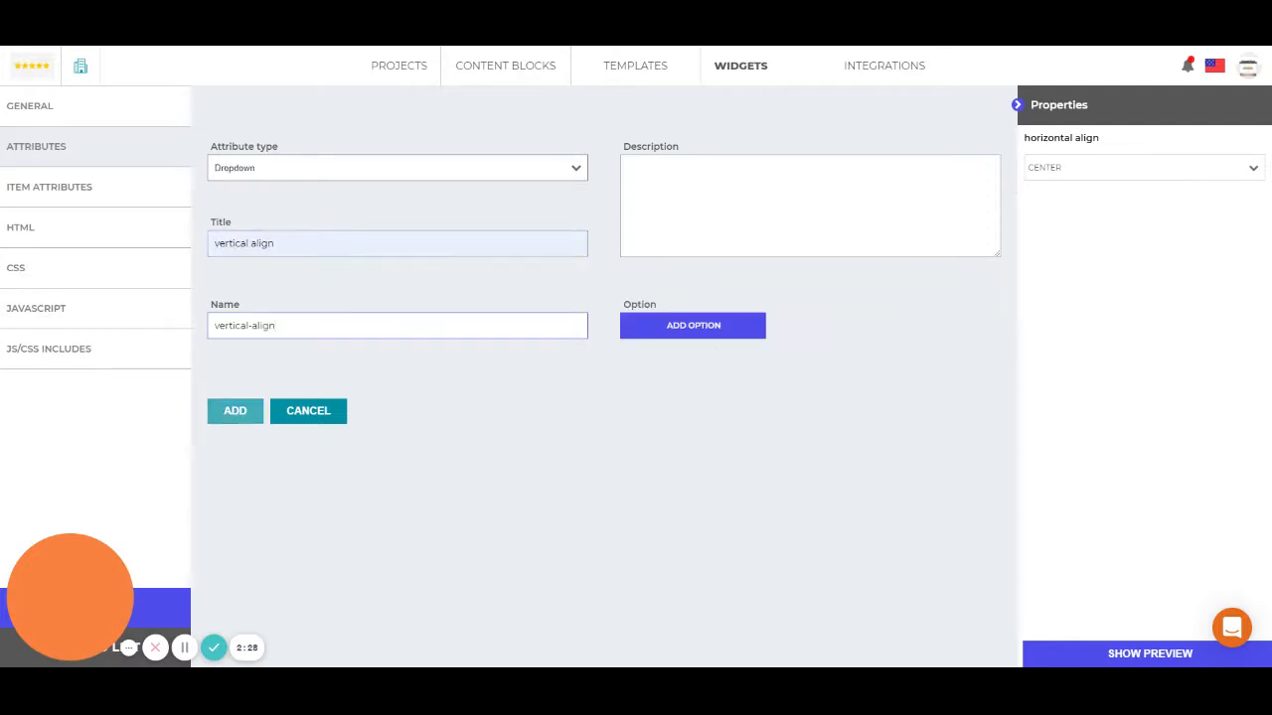
# Step: Add an option to the vertical align attribute with the text "top" and the value "flex-start"
pyautogui.click(712, 330)
pyautogui.click(695, 374)
pyautogui.write('t')
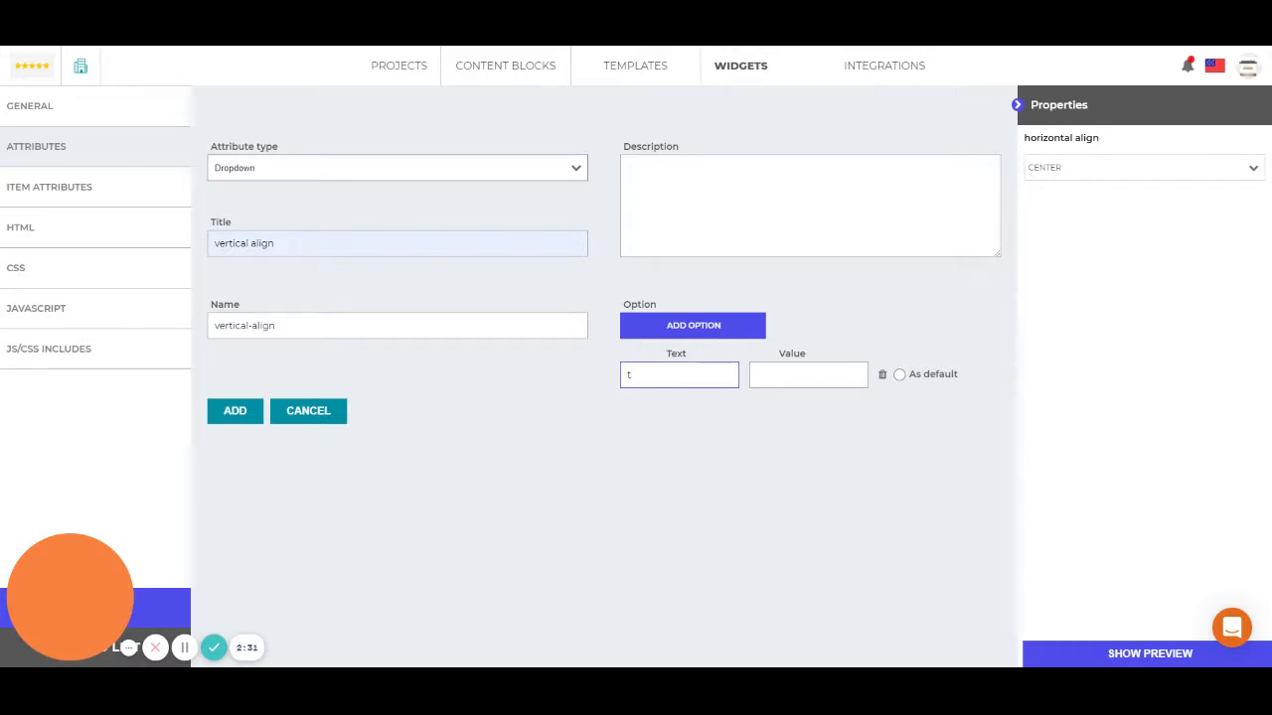
pyautogui.write('pop')
pyautogui.press('Tab')
pyautogui.write('tlex-')
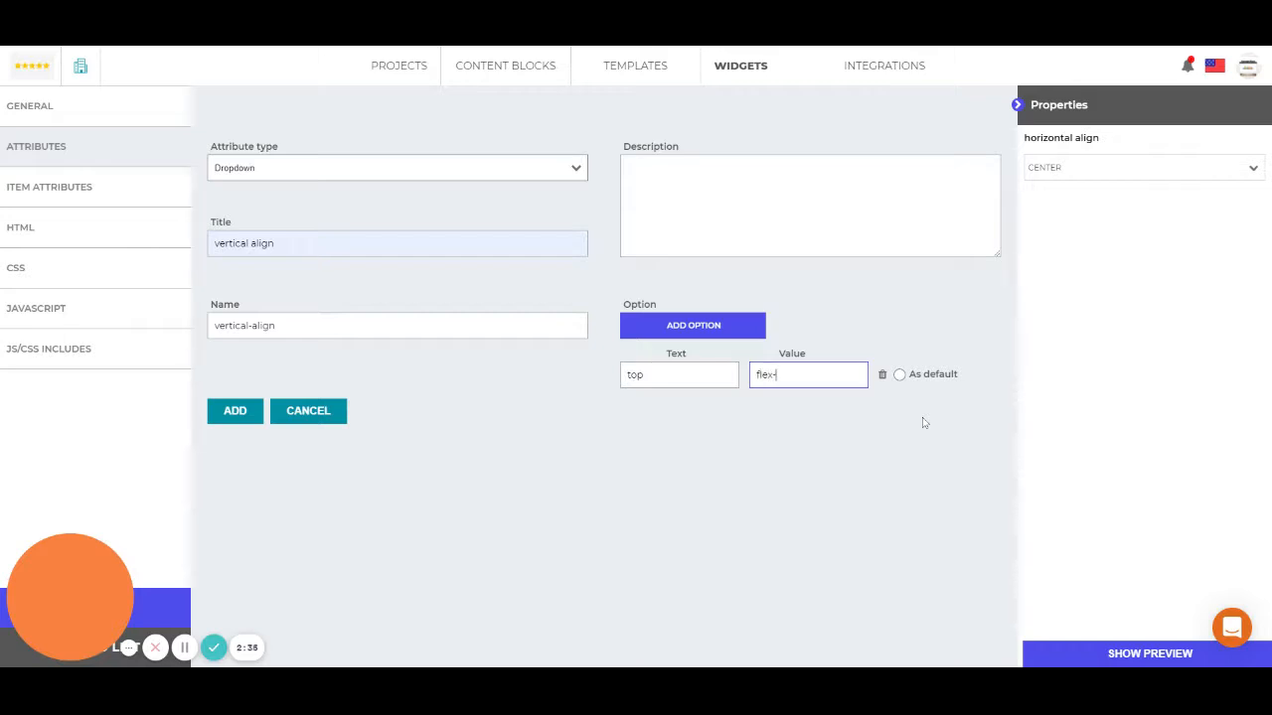
pyautogui.write('start')
# Step: Add a second vertical align option with "center" as both text and value
pyautogui.click(696, 329)
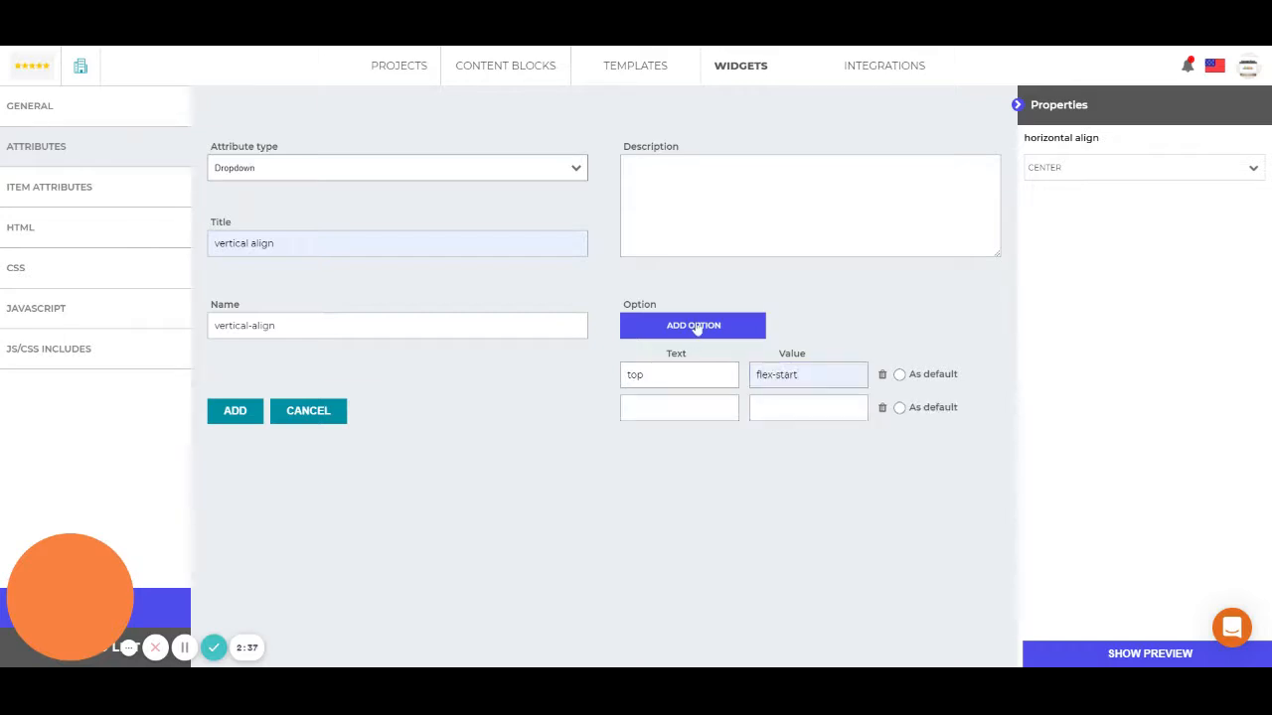
pyautogui.click(695, 407)
pyautogui.write('center')
pyautogui.press('Tab')
pyautogui.write('cente')
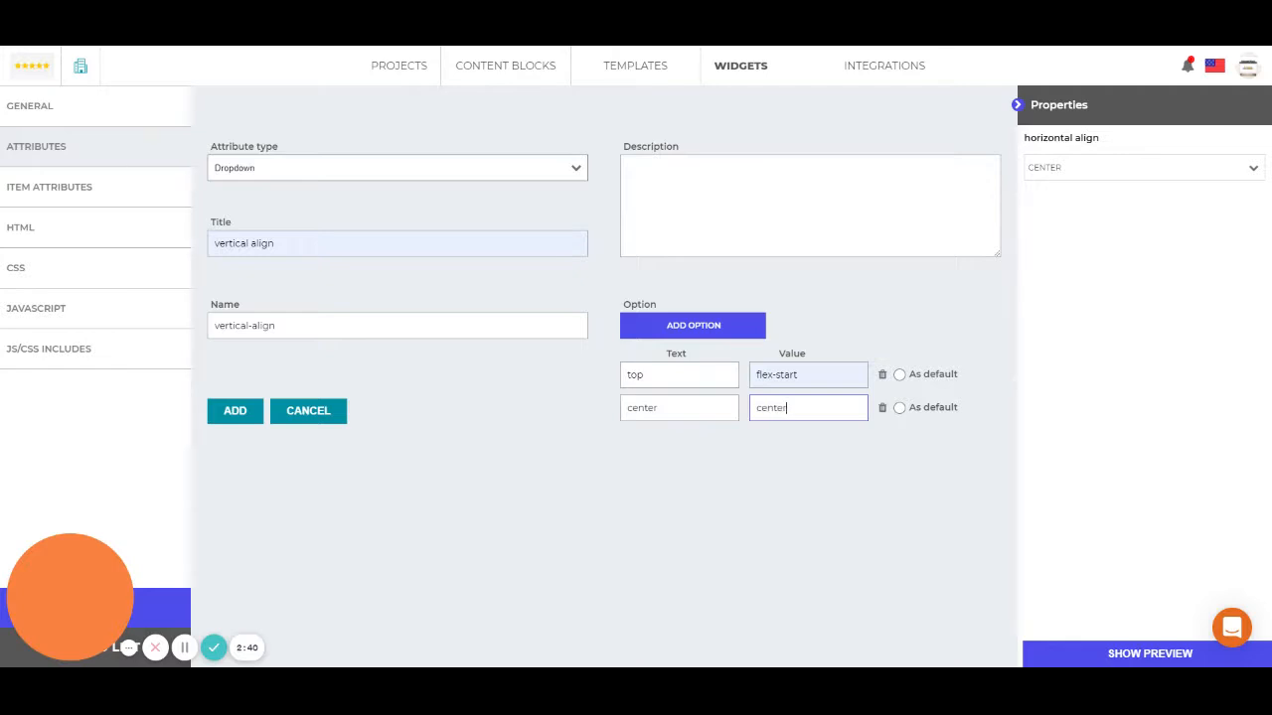
# Step: Add a "bottom" option with value "flex-end" and save the vertical align attribute with center as default
pyautogui.click(709, 327)
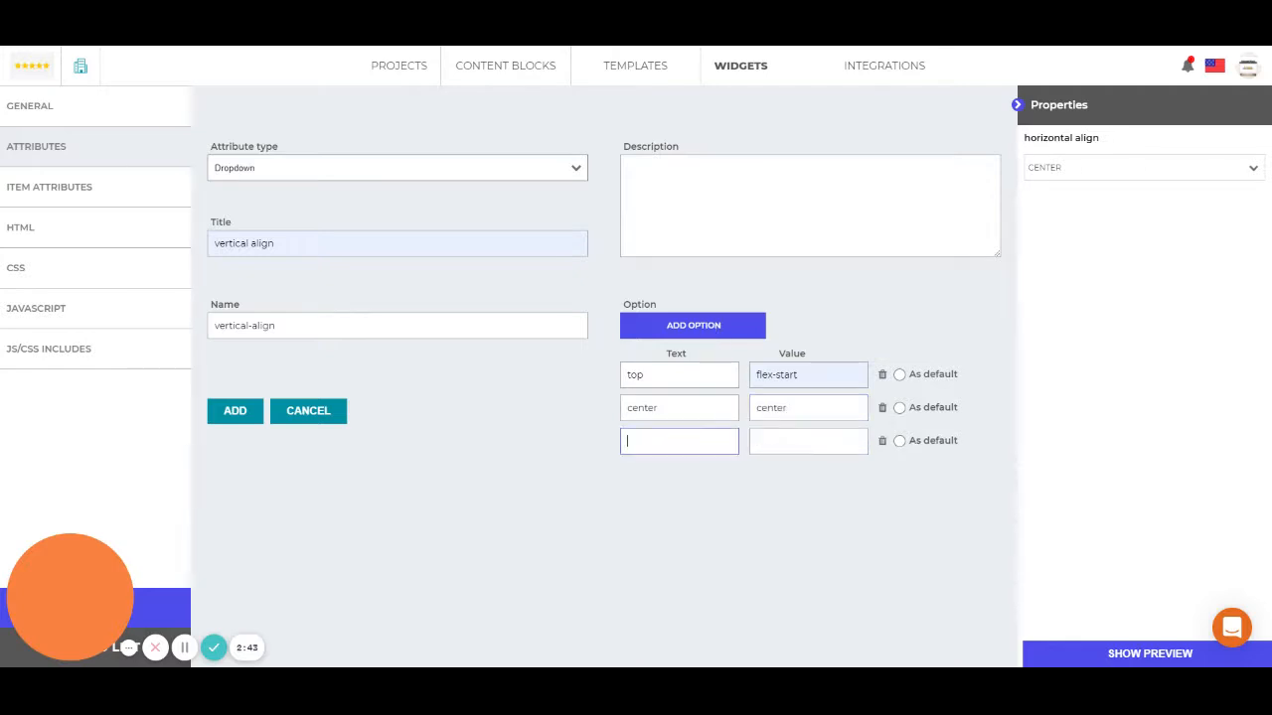
pyautogui.write('bottom')
pyautogui.press('Tab')
pyautogui.write('flex-end')
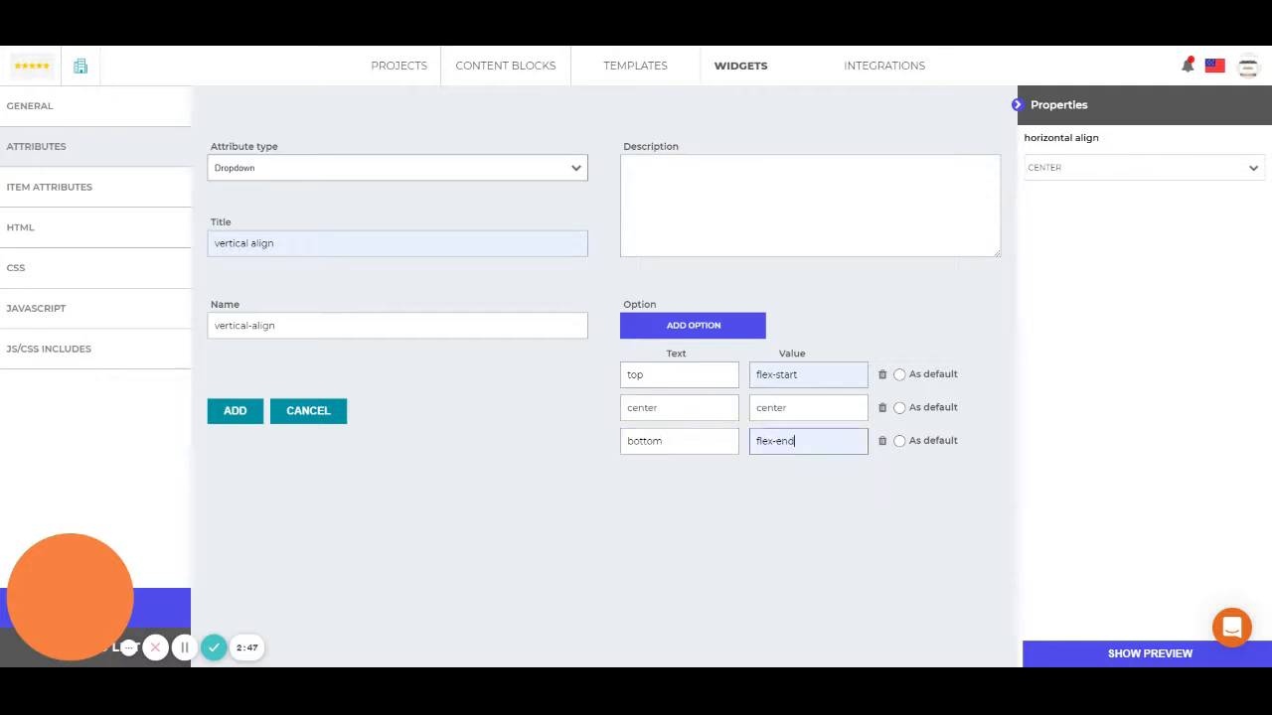
pyautogui.click(900, 407)
pyautogui.click(232, 415)
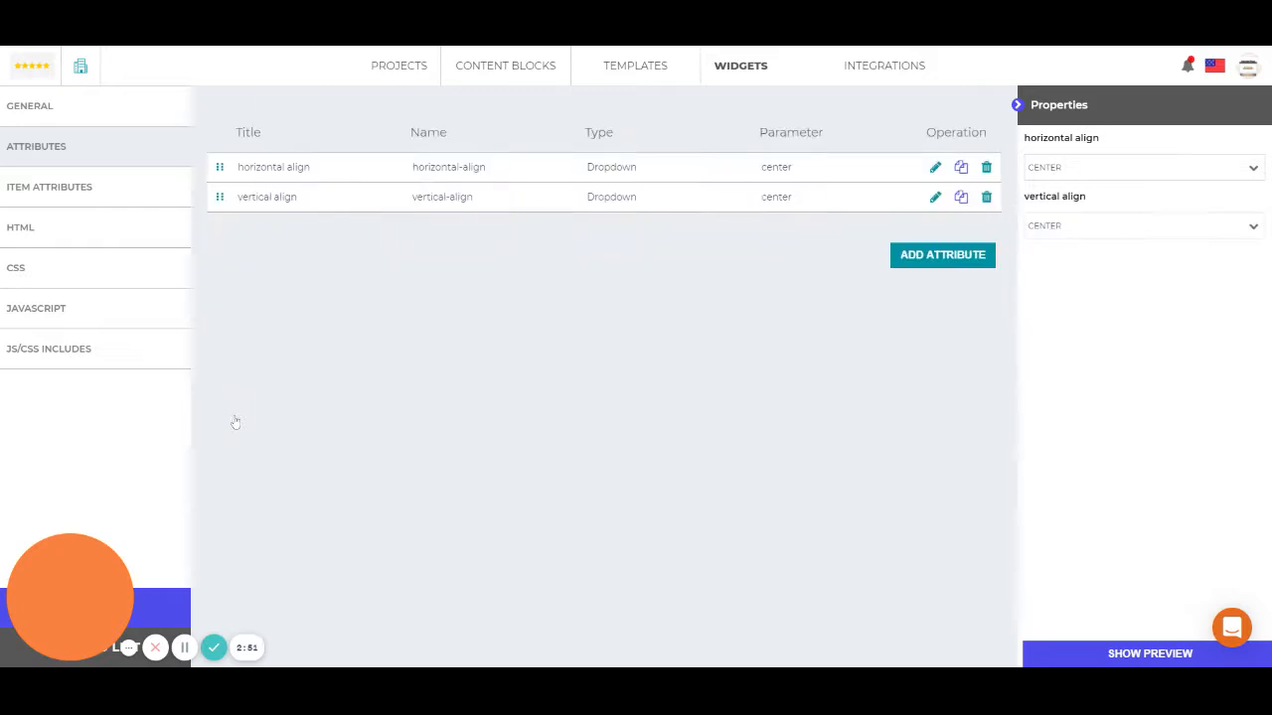
# Step: Preview the widget with its default alignment options and close the preview
pyautogui.click(1139, 653)
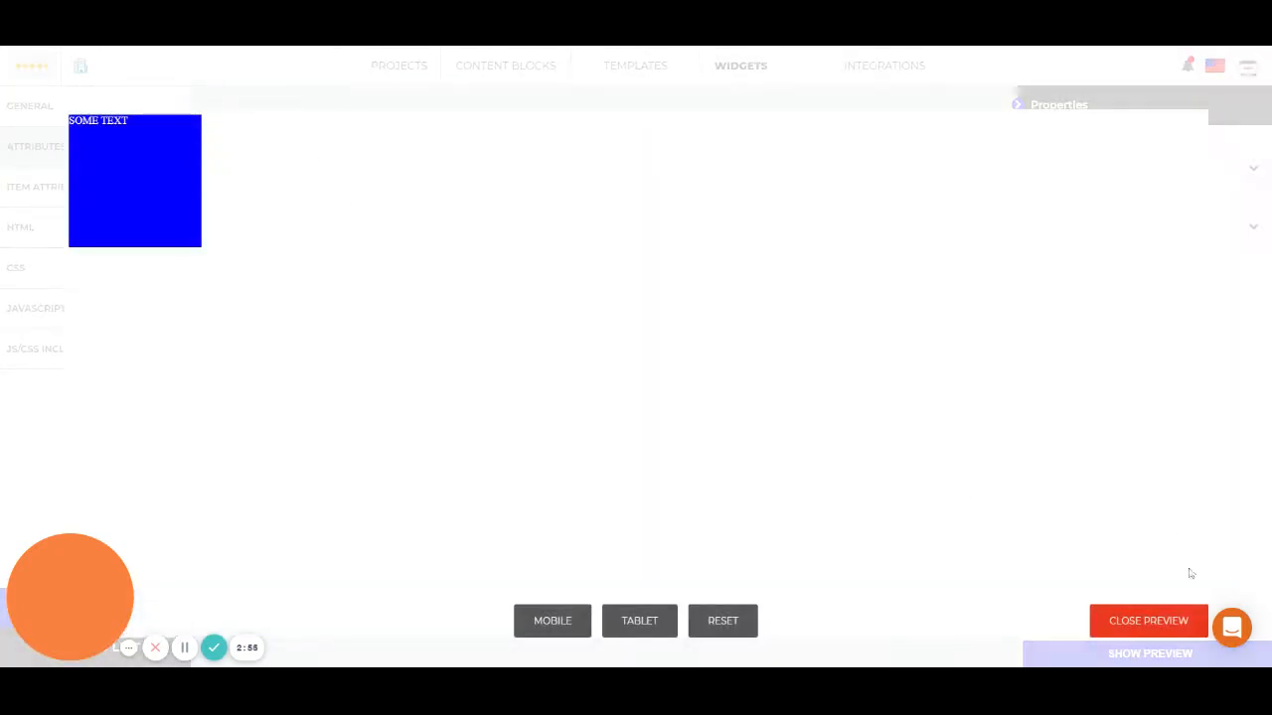
pyautogui.click(1149, 620)
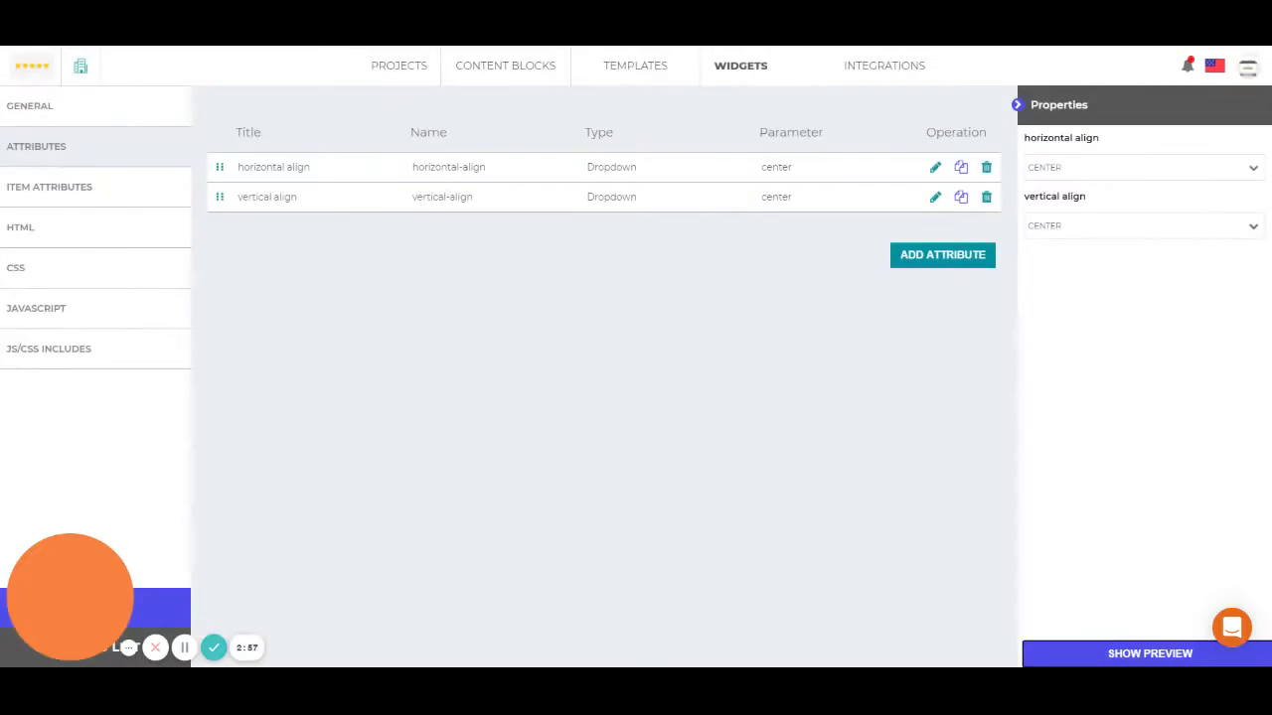
# Step: In the widget's CSS, add "display: flex;" and "justify-content: {{horizontal-align}};" to the .test-widget rule
pyautogui.click(86, 274)
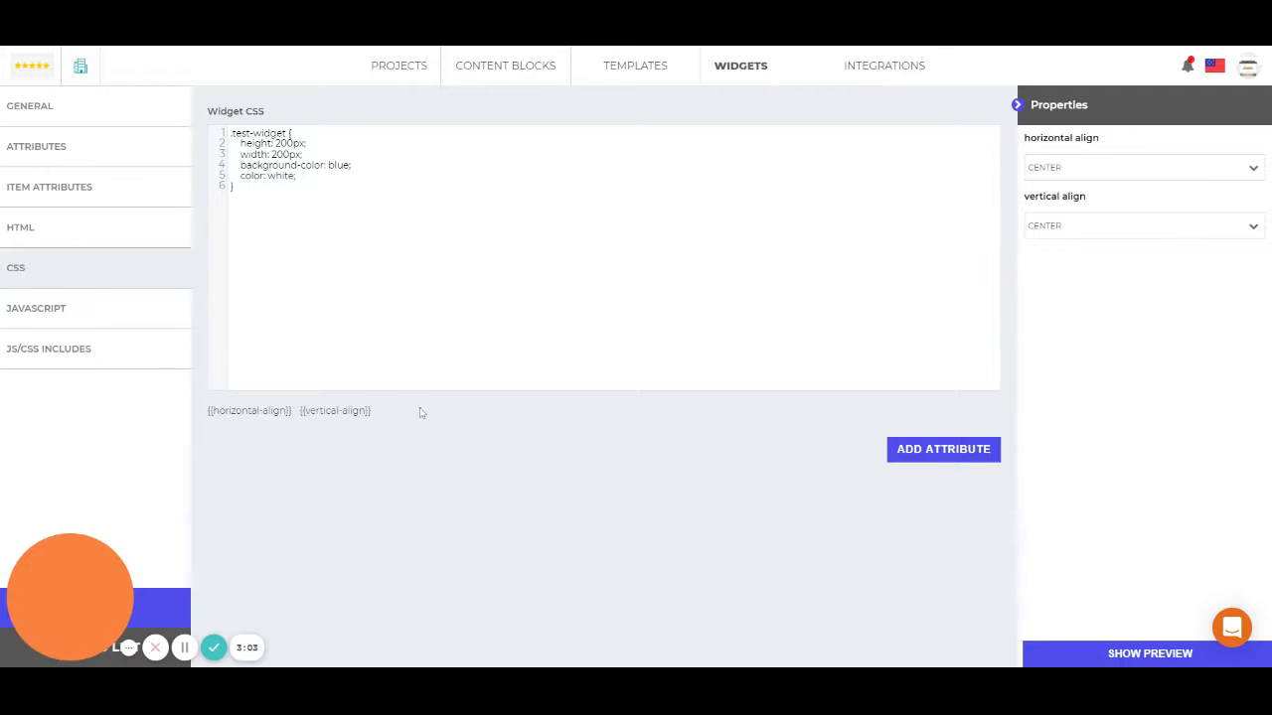
pyautogui.moveTo(372, 411); pyautogui.dragTo(207, 412)
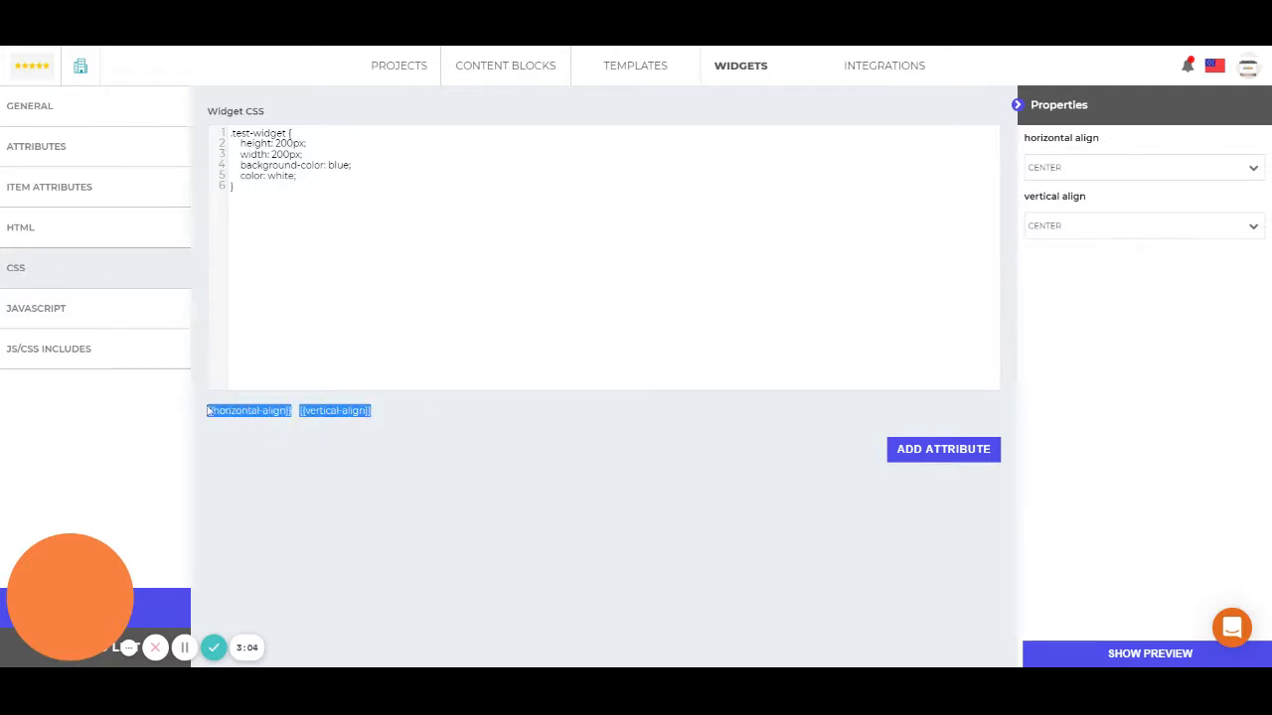
pyautogui.click(437, 409)
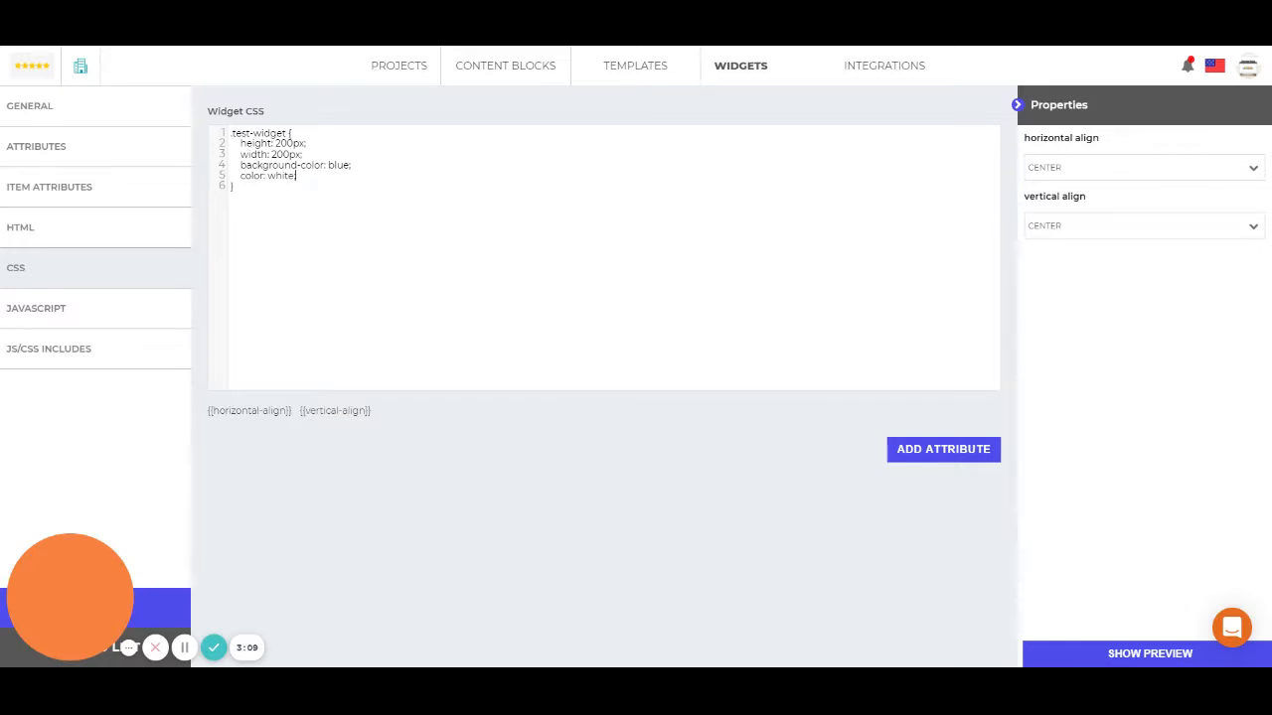
pyautogui.press('Return')
pyautogui.write('display: fle')
pyautogui.write('justify')
pyautogui.write('-contetn')
pyautogui.press('BackSpace')
pyautogui.press('BackSpace')
pyautogui.write('nt:')
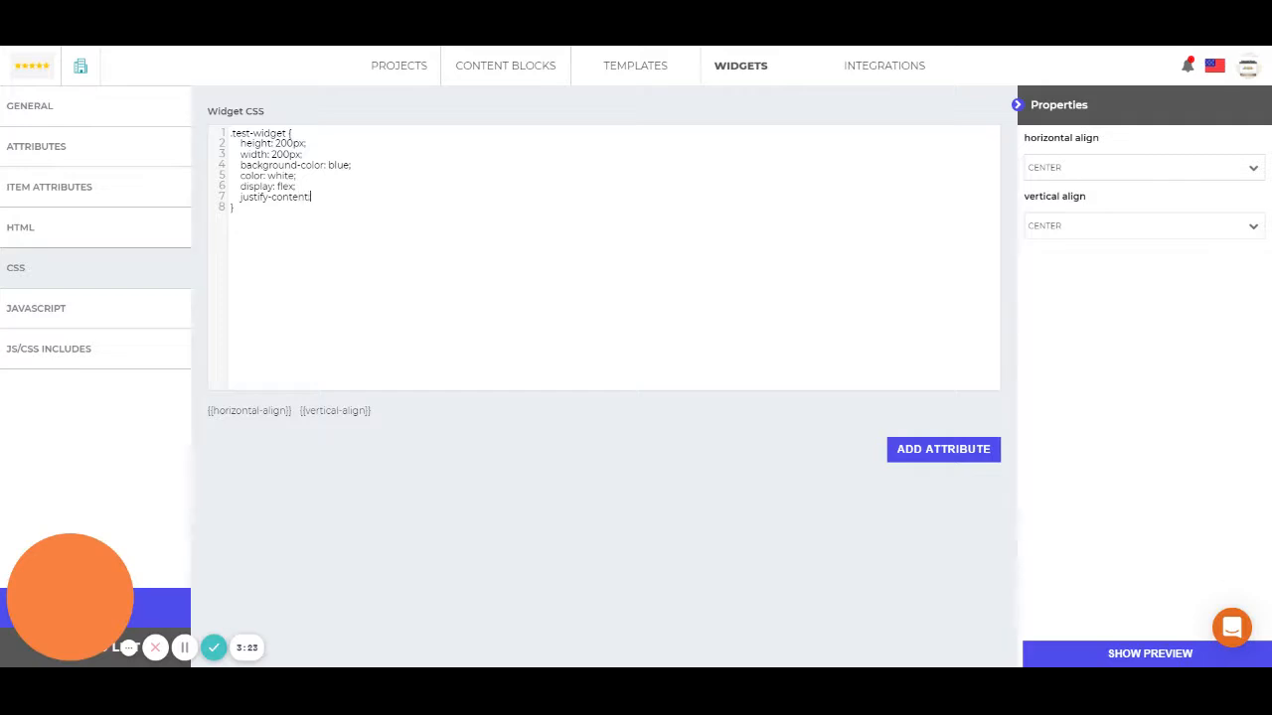
pyautogui.click(264, 415)
pyautogui.write(';')
# Step: Add "align-items: {{vertical-align}};" to the .test-widget rule and check the widget in the preview
pyautogui.press('Return')
pyautogui.write('align')
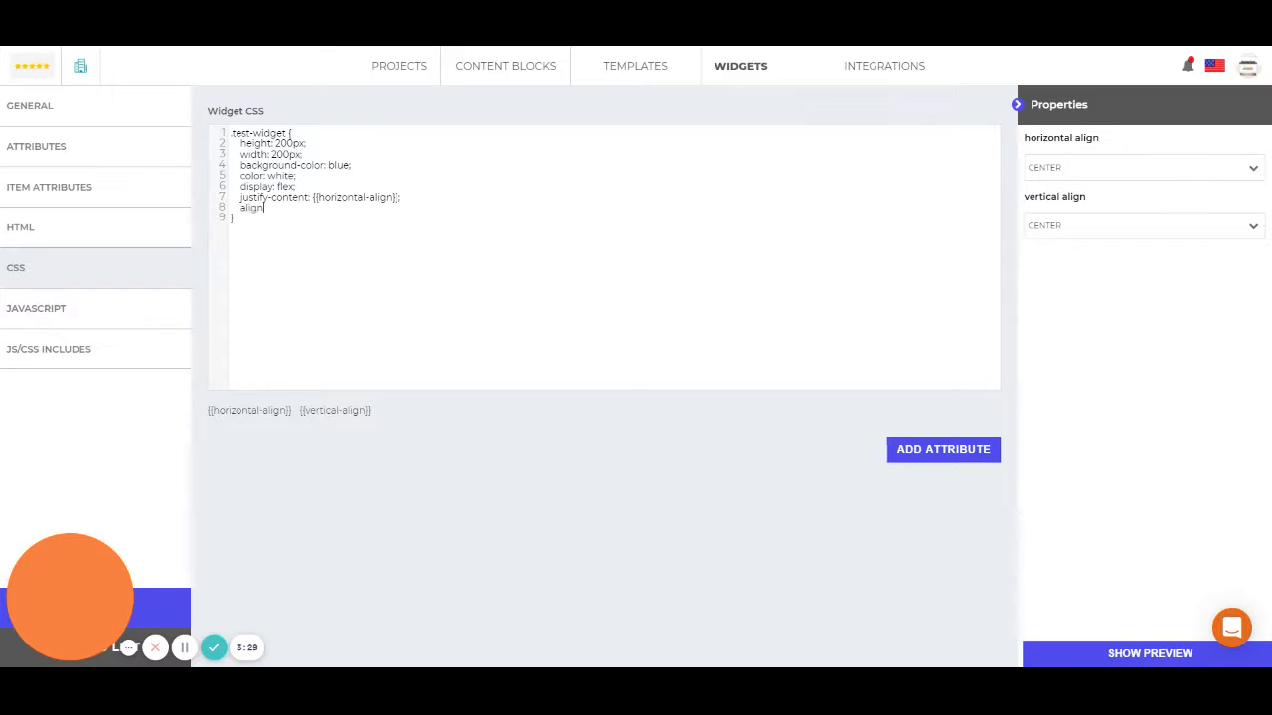
pyautogui.write('-items:')
pyautogui.click(364, 412)
pyautogui.click(1156, 656)
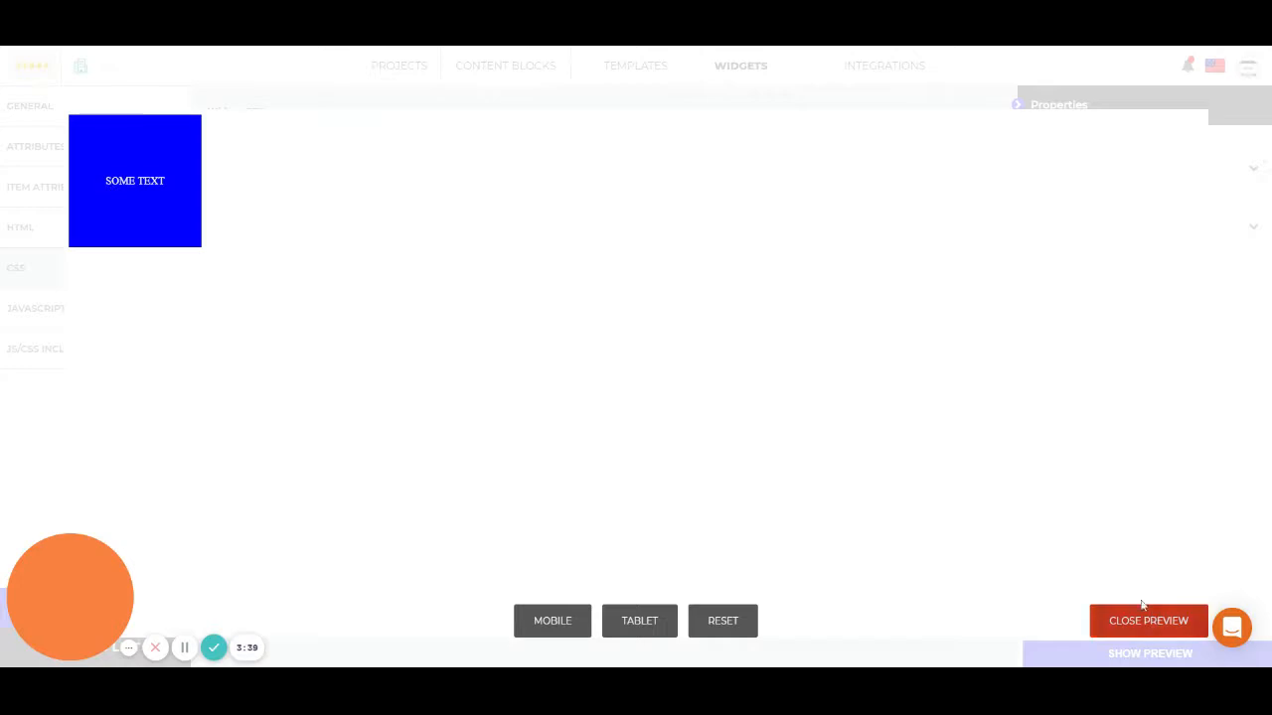
pyautogui.click(1140, 620)
# Step: Set horizontal align to left and vertical align to top, and check the text position in the preview
pyautogui.click(1111, 169)
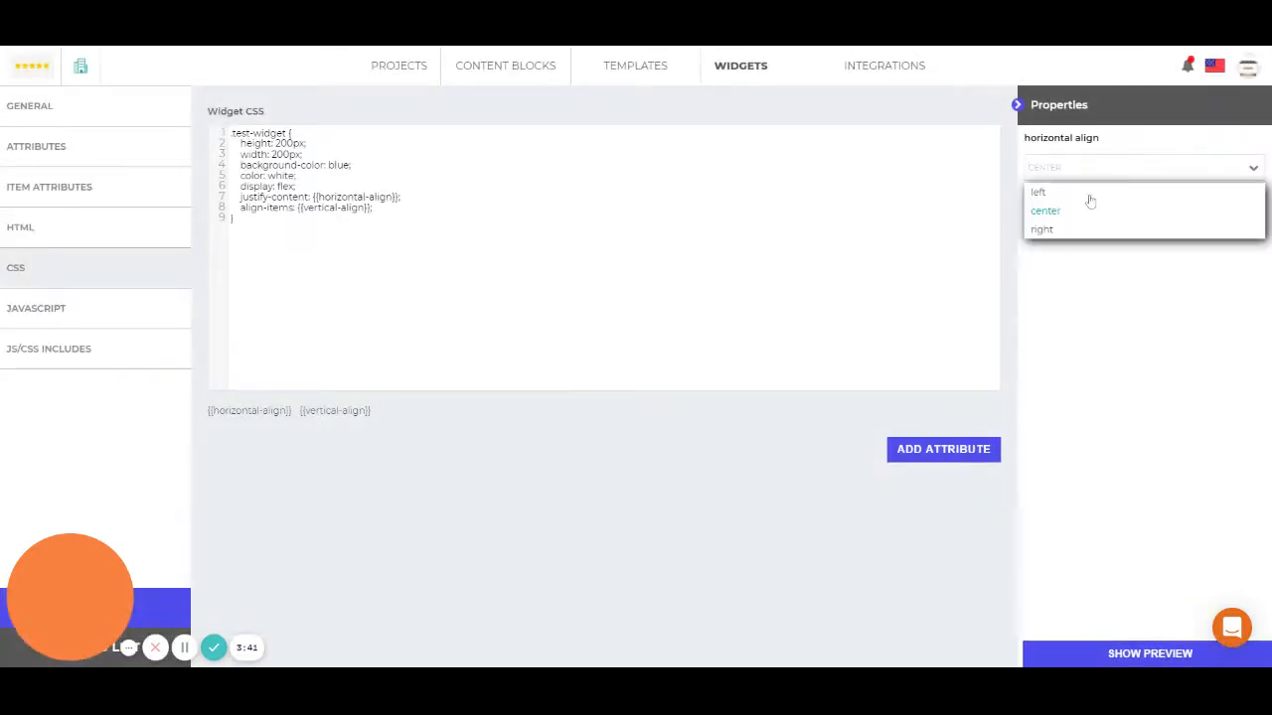
pyautogui.click(1090, 191)
pyautogui.click(1114, 235)
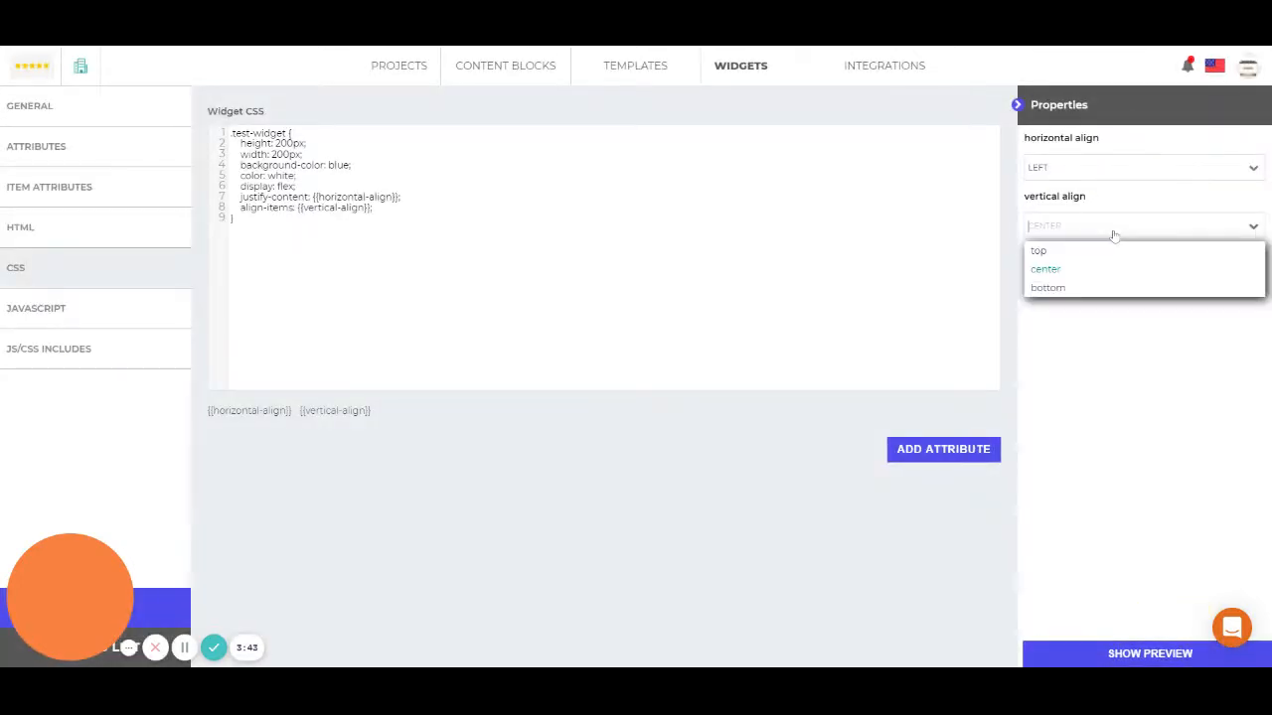
pyautogui.click(1086, 255)
pyautogui.click(1105, 656)
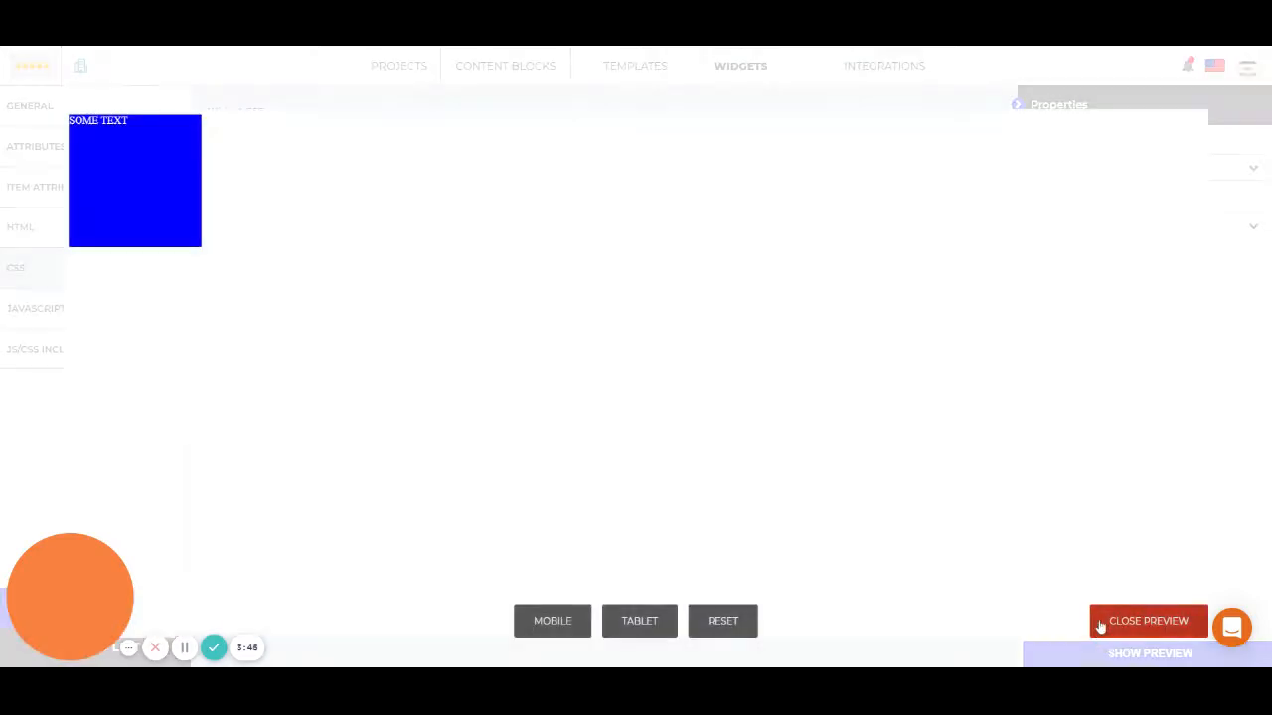
pyautogui.click(1105, 622)
# Step: Set horizontal align to right and vertical align to bottom, and check the text position in the preview
pyautogui.click(1079, 166)
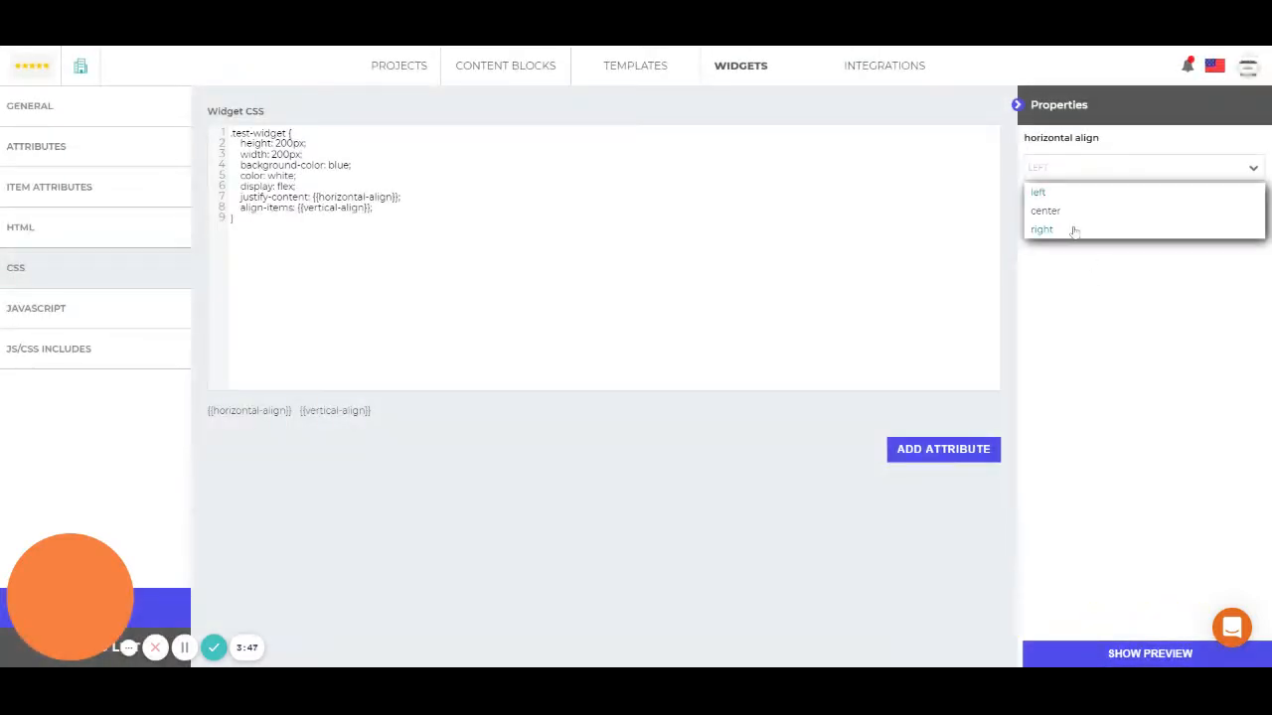
pyautogui.click(1073, 225)
pyautogui.click(1075, 228)
pyautogui.click(1062, 288)
pyautogui.click(1105, 654)
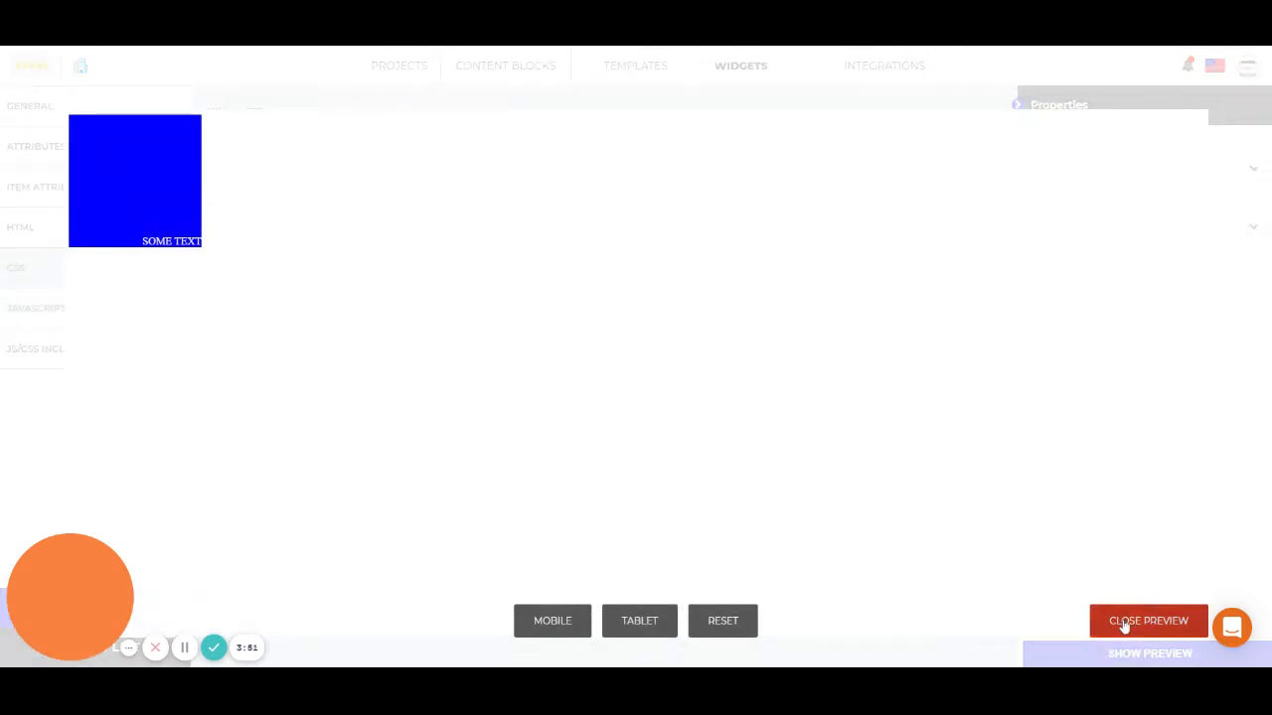
pyautogui.click(1125, 622)
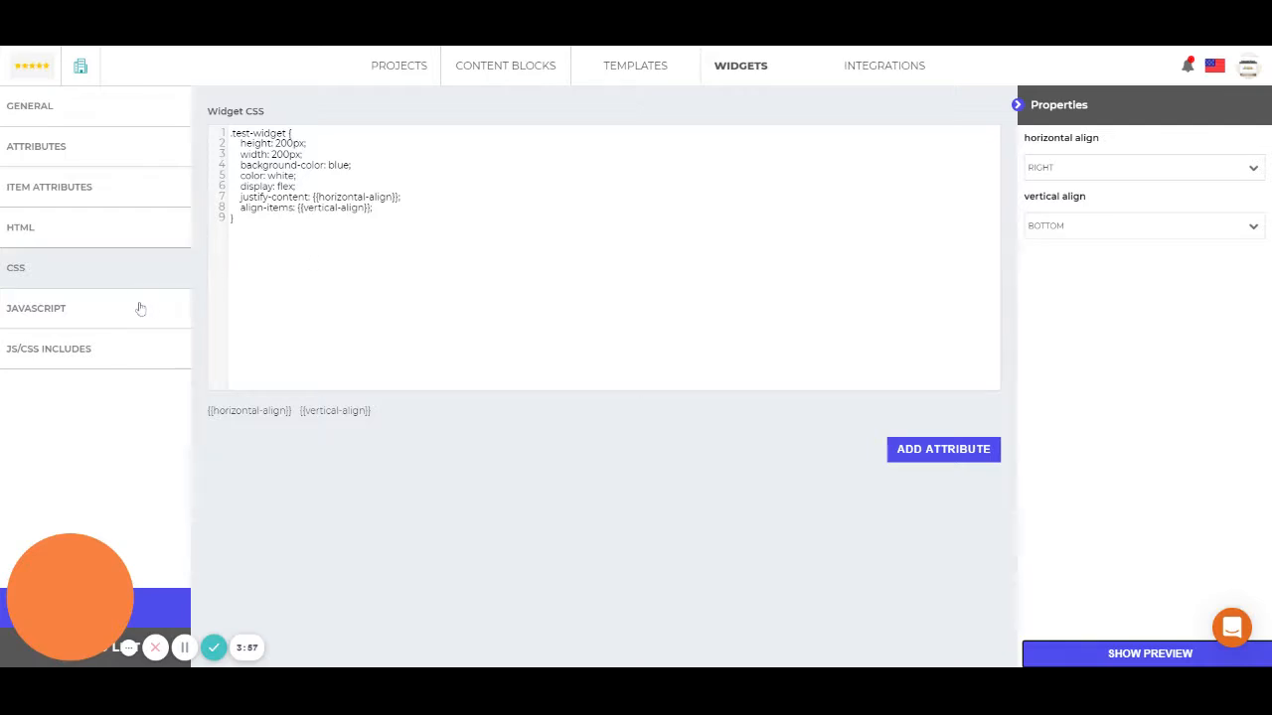
# Step: In the widget's JavaScript, declare the variable testWidget as document.getElementById("{{widget_id}}");
pyautogui.click(96, 309)
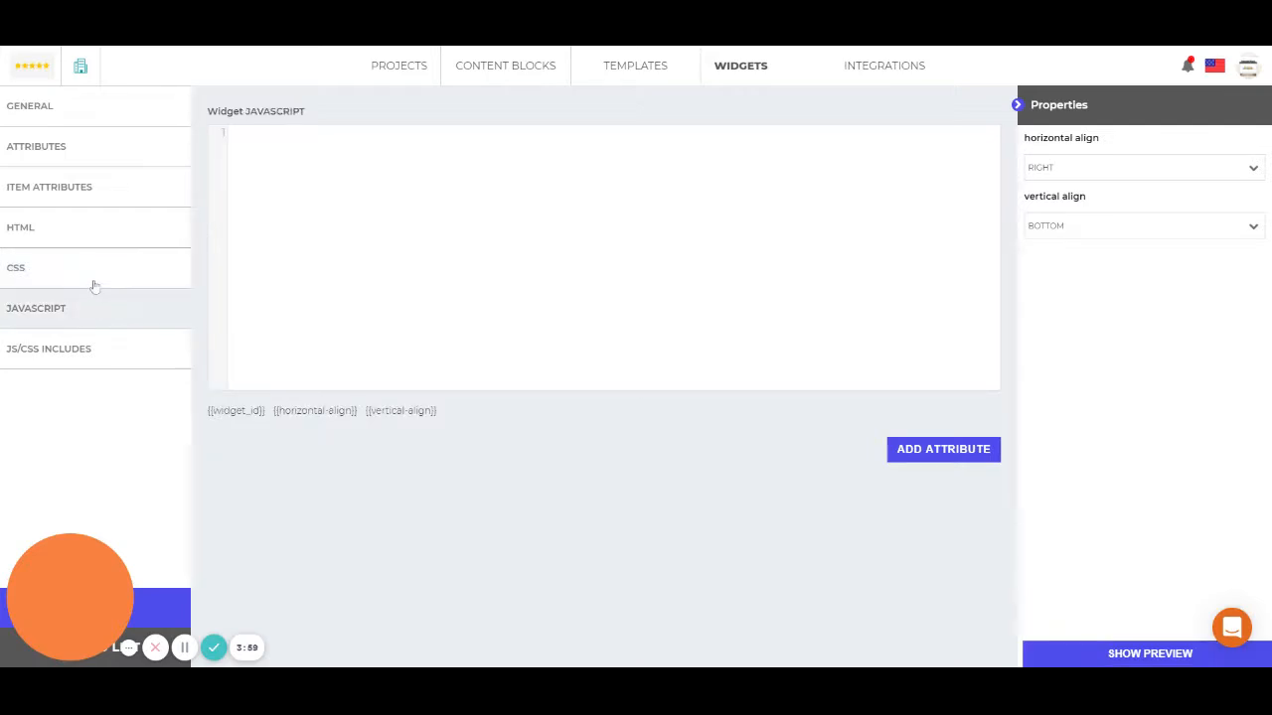
pyautogui.click(314, 193)
pyautogui.click(70, 112)
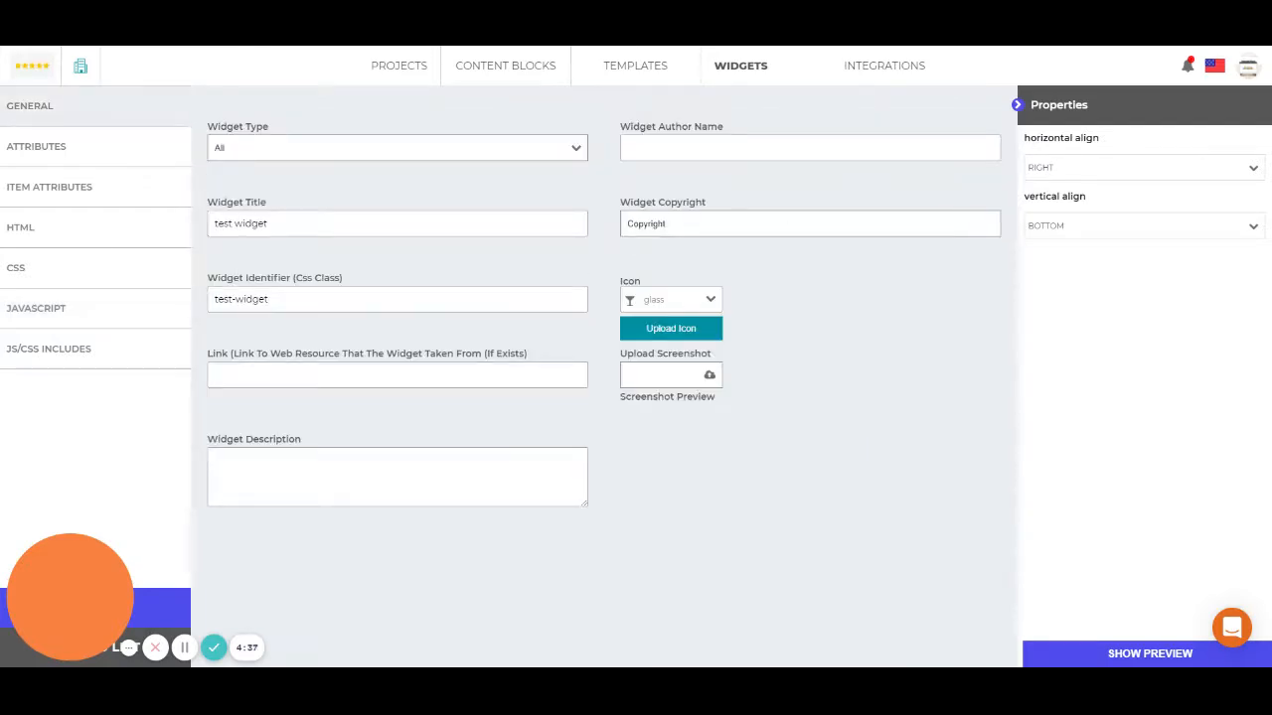
pyautogui.click(67, 310)
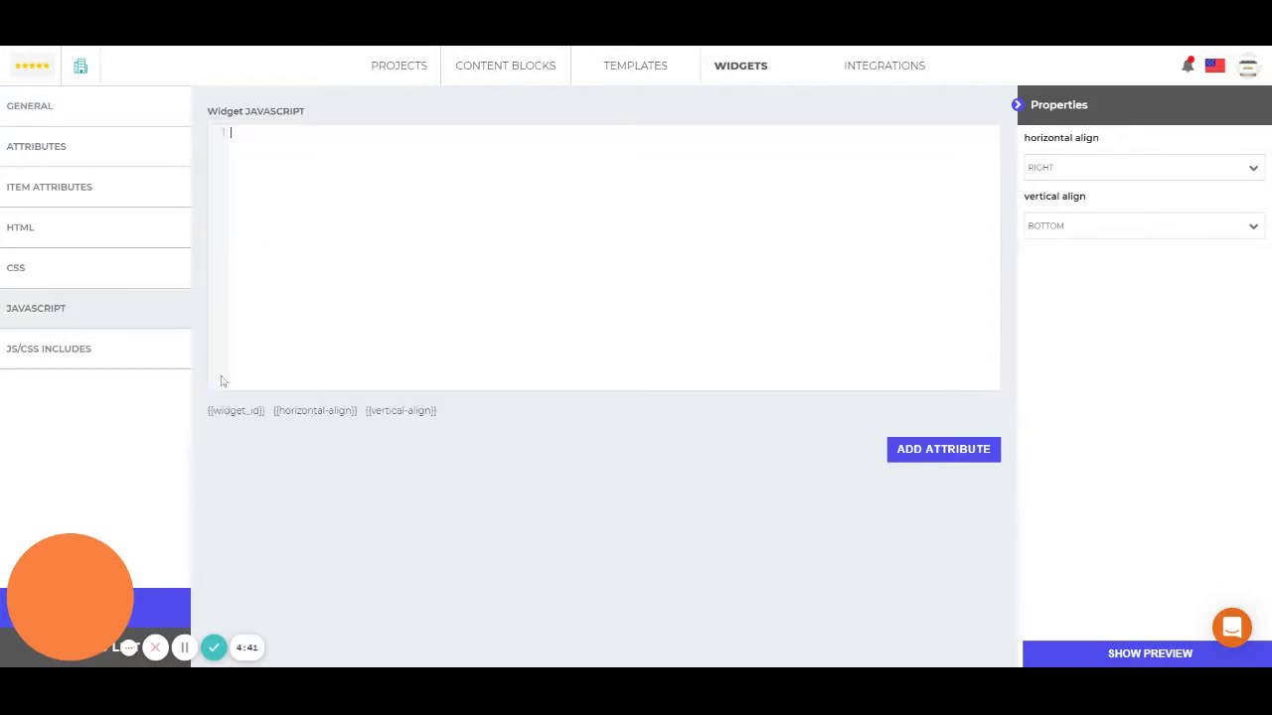
pyautogui.click(421, 255)
pyautogui.write('var testWidget = document.getEl')
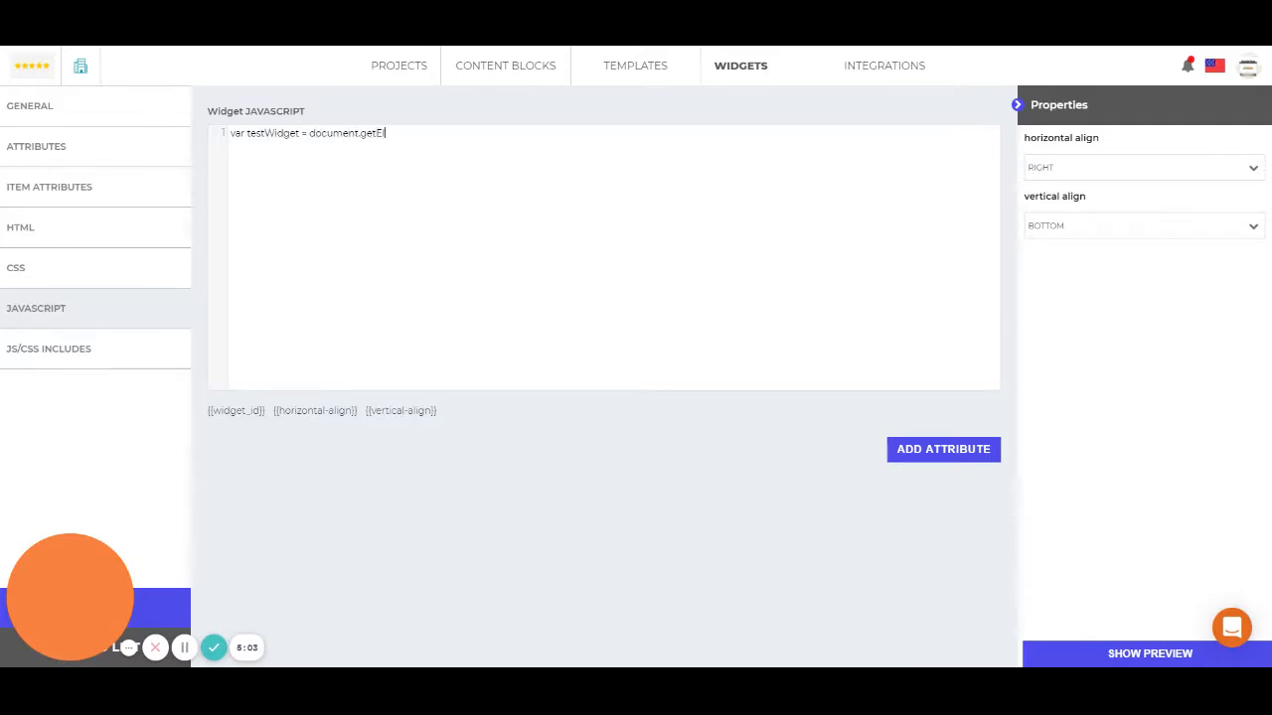
pyautogui.write('ementById()')
pyautogui.write('"')
pyautogui.click(242, 414)
# Step: Start declaring a variable named innerTestDiv on line 3 of the script
pyautogui.click(252, 183)
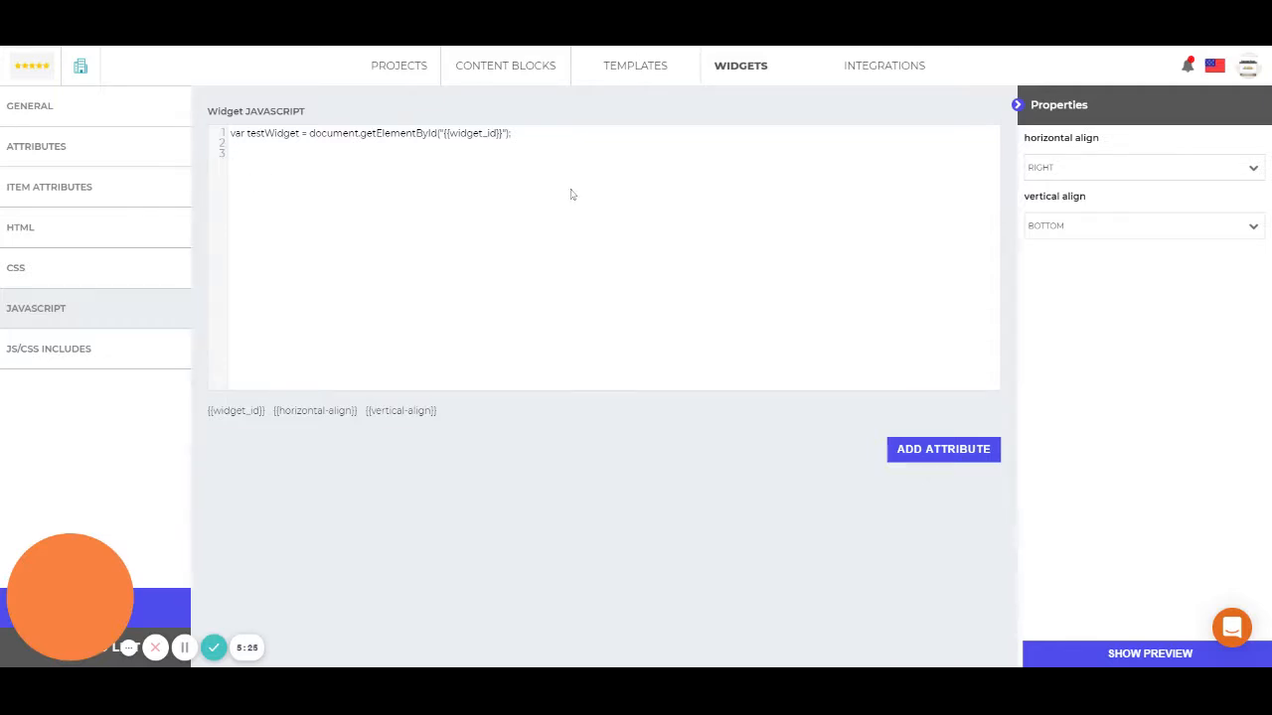
pyautogui.write('var innerTE')
pyautogui.press('BackSpace')
pyautogui.write('estDiv')
pyautogui.write('document.')
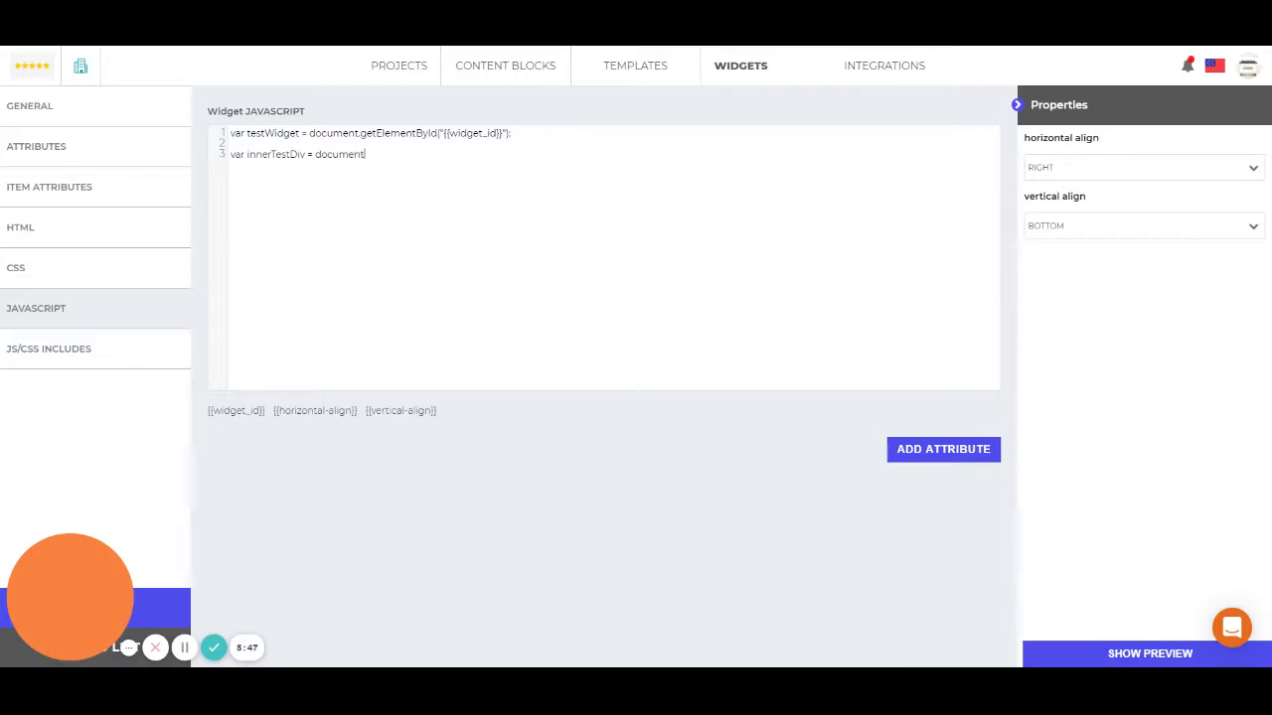
pyautogui.write('getEle')
pyautogui.press('BackSpace')
pyautogui.press('BackSpace')
pyautogui.press('BackSpace')
pyautogui.press('BackSpace')
pyautogui.press('BackSpace')
pyautogui.press('BackSpace')
pyautogui.press('BackSpace')
pyautogui.press('BackSpace')
pyautogui.press('BackSpace')
pyautogui.press('BackSpace')
pyautogui.press('BackSpace')
pyautogui.press('BackSpace')
pyautogui.press('BackSpace')
pyautogui.press('BackSpace')
# Step: Assign testWidget.getElementsByClassName("test-widget")[0] to innerTestDiv, copying the class name from the widget's HTML
pyautogui.write('testWidget.getElementsByClassNa')
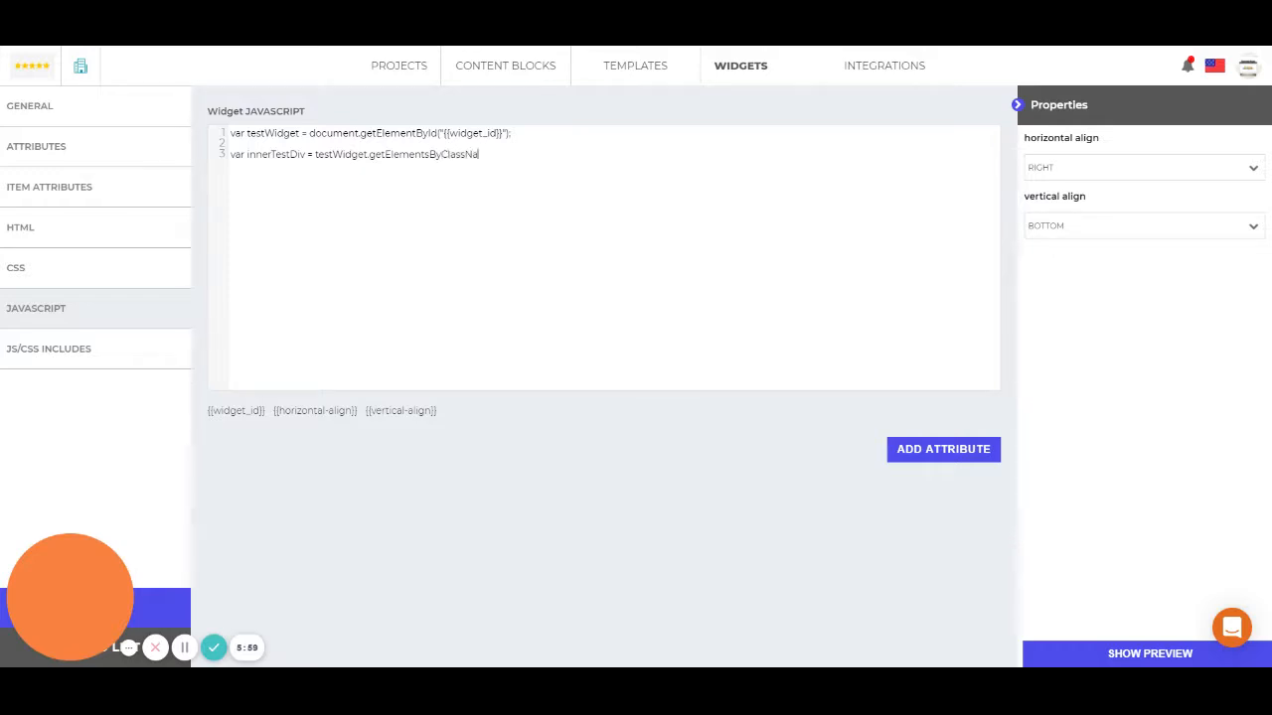
pyautogui.write('me("')
pyautogui.click(30, 234)
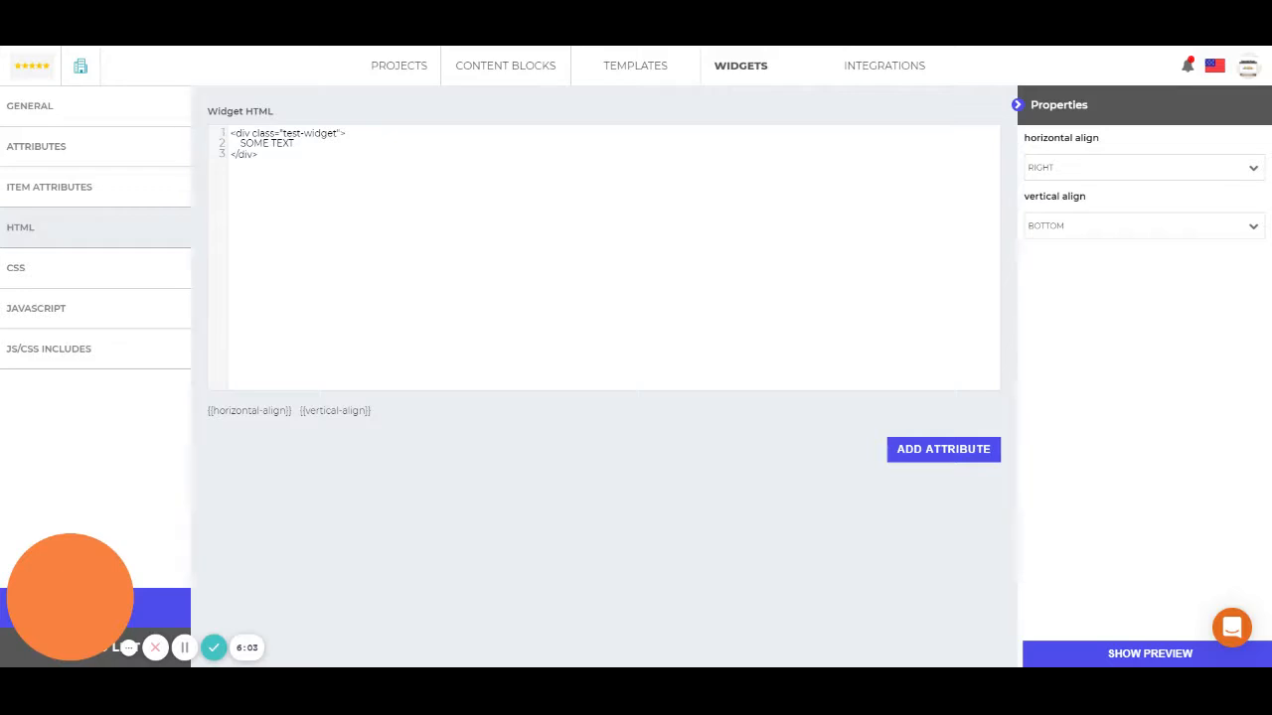
pyautogui.moveTo(282, 134); pyautogui.dragTo(338, 134)
pyautogui.hotkey('ctrl', 'c')
pyautogui.click(99, 314)
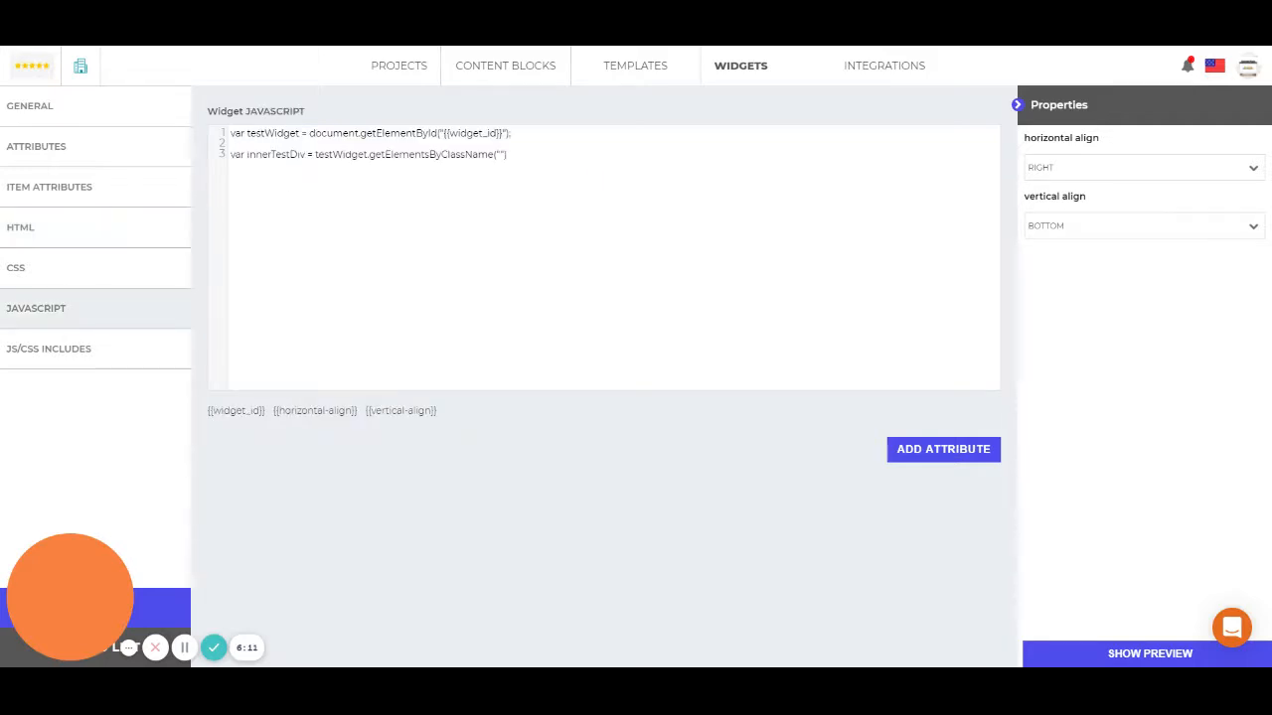
pyautogui.click(500, 154)
pyautogui.hotkey('ctrl', 'v')
pyautogui.write('[0')
pyautogui.doubleClick(341, 155)
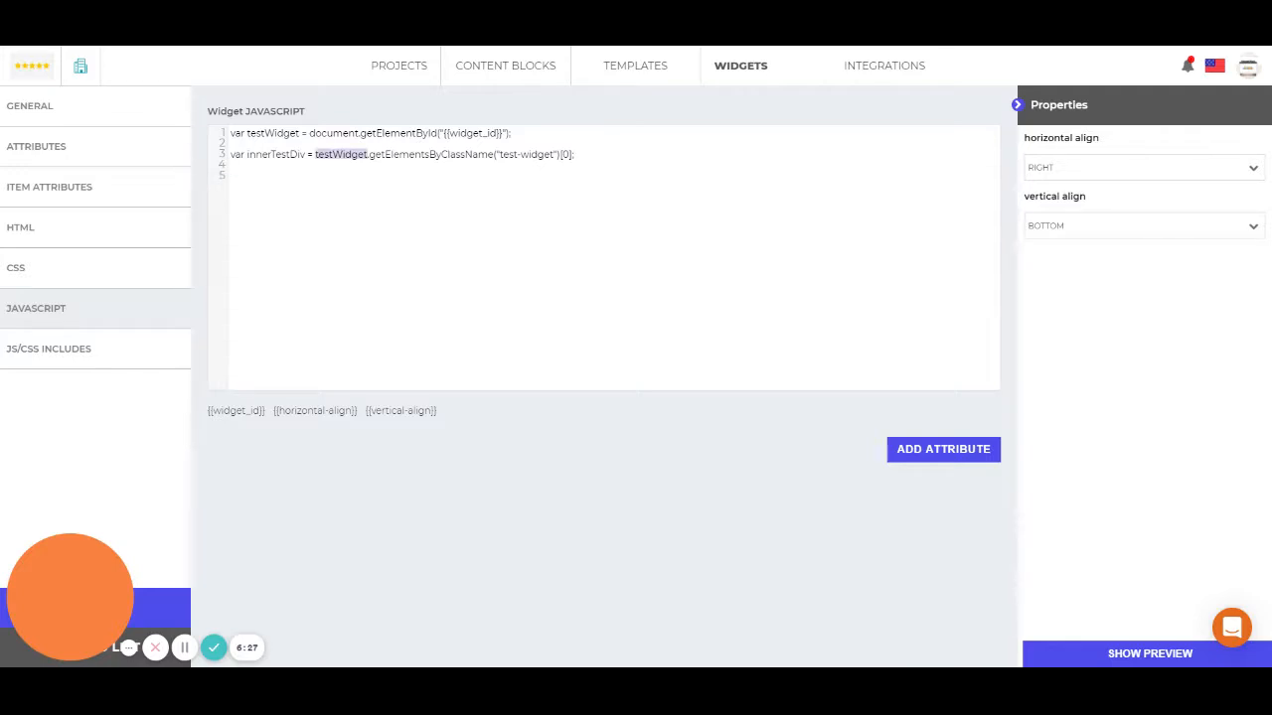
pyautogui.click(231, 176)
pyautogui.moveTo(314, 155); pyautogui.dragTo(368, 155)
pyautogui.click(368, 155)
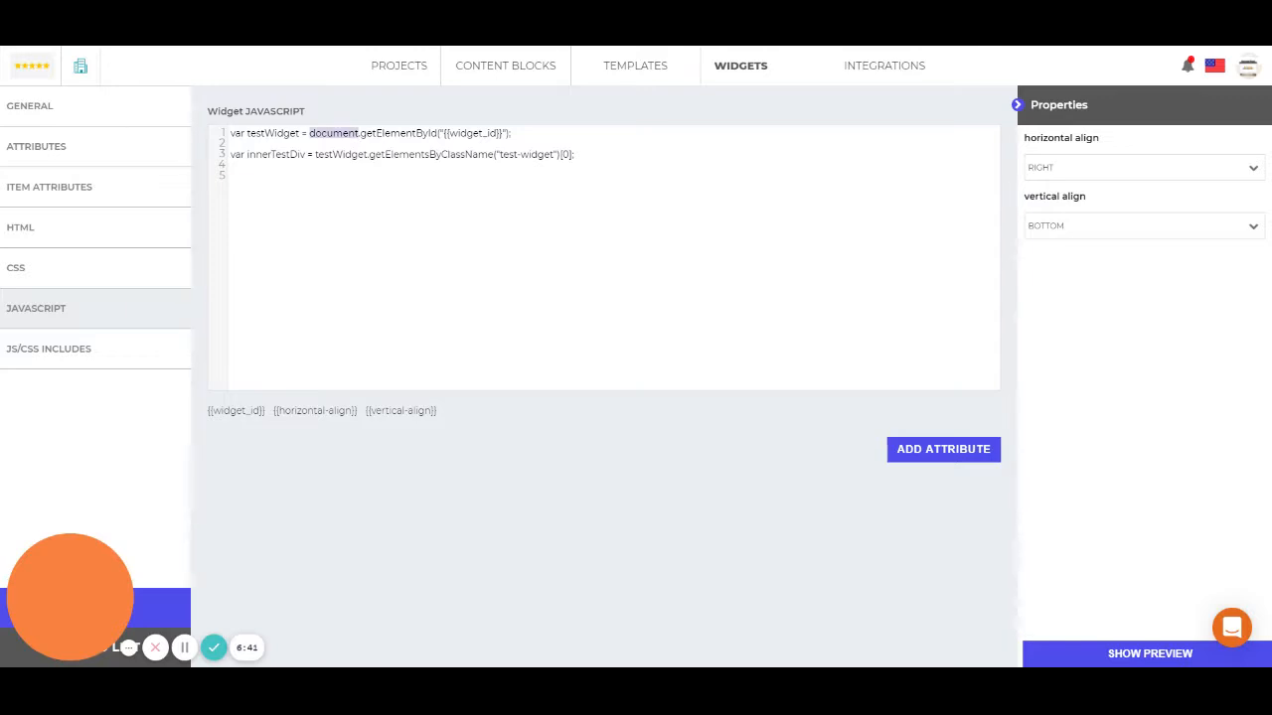
pyautogui.click(480, 309)
pyautogui.moveTo(498, 154); pyautogui.dragTo(554, 154)
pyautogui.click(560, 154)
# Step: Copy the name innerTestDiv from its declaration onto line 5 of the script
pyautogui.doubleClick(268, 154)
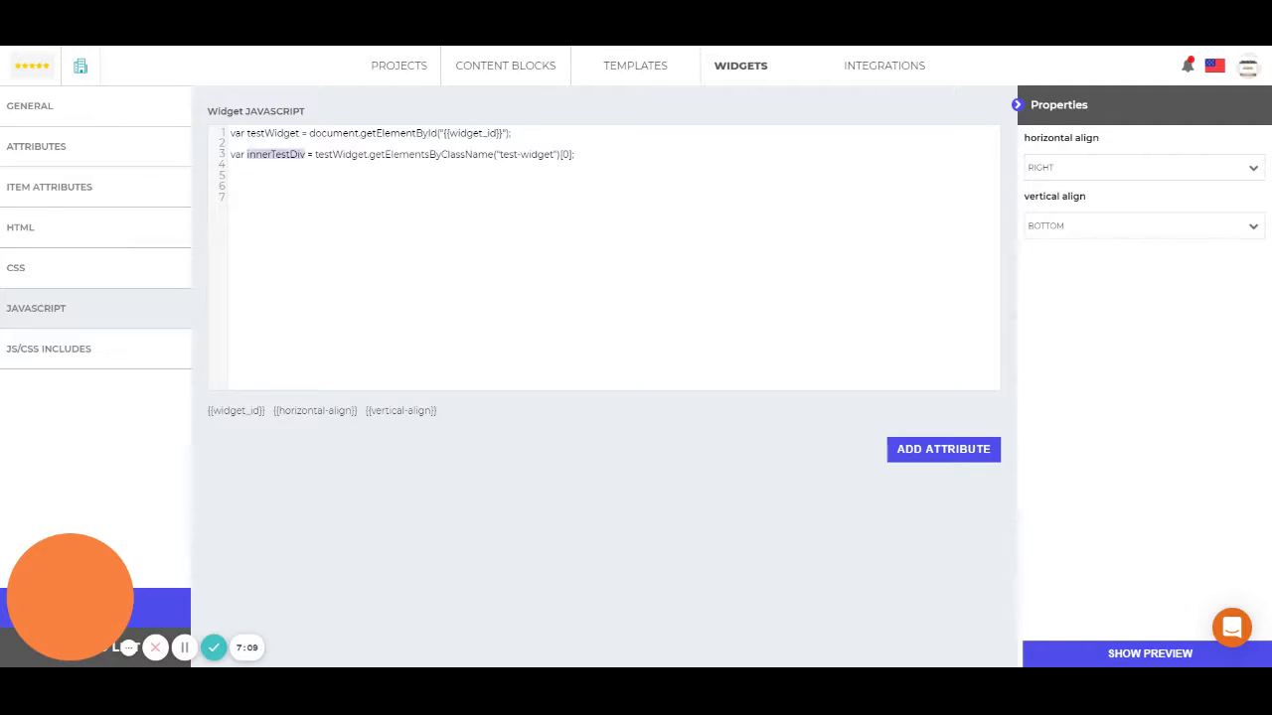
pyautogui.hotkey('ctrl', 'c')
pyautogui.press('Down')
pyautogui.press('Down')
pyautogui.press('Down')
pyautogui.hotkey('ctrl', 'v')
pyautogui.press('BackSpace')
pyautogui.press('BackSpace')
pyautogui.press('BackSpace')
pyautogui.press('BackSpace')
pyautogui.press('BackSpace')
pyautogui.press('BackSpace')
pyautogui.press('BackSpace')
pyautogui.press('BackSpace')
pyautogui.press('BackSpace')
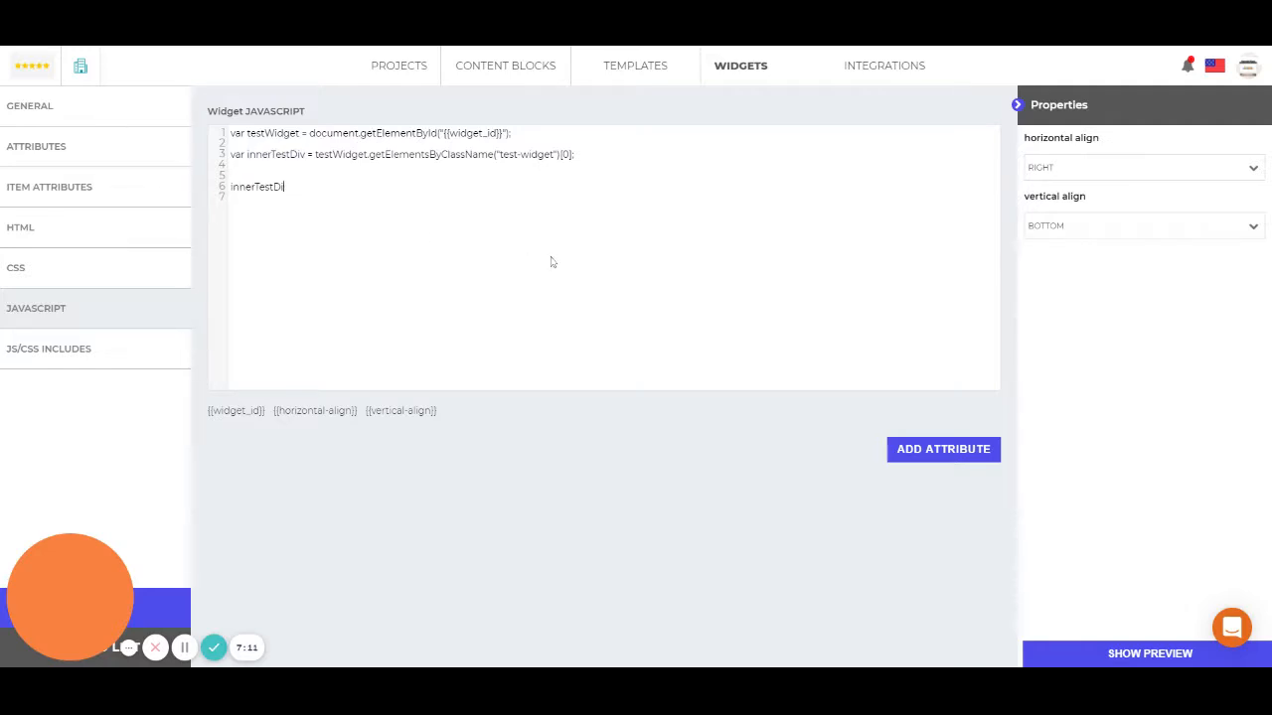
pyautogui.hotkey('ctrl', 'v')
# Step: Attach a click listener to innerTestDiv with .addEventListener("click", function() {})
pyautogui.write('.addEvent')
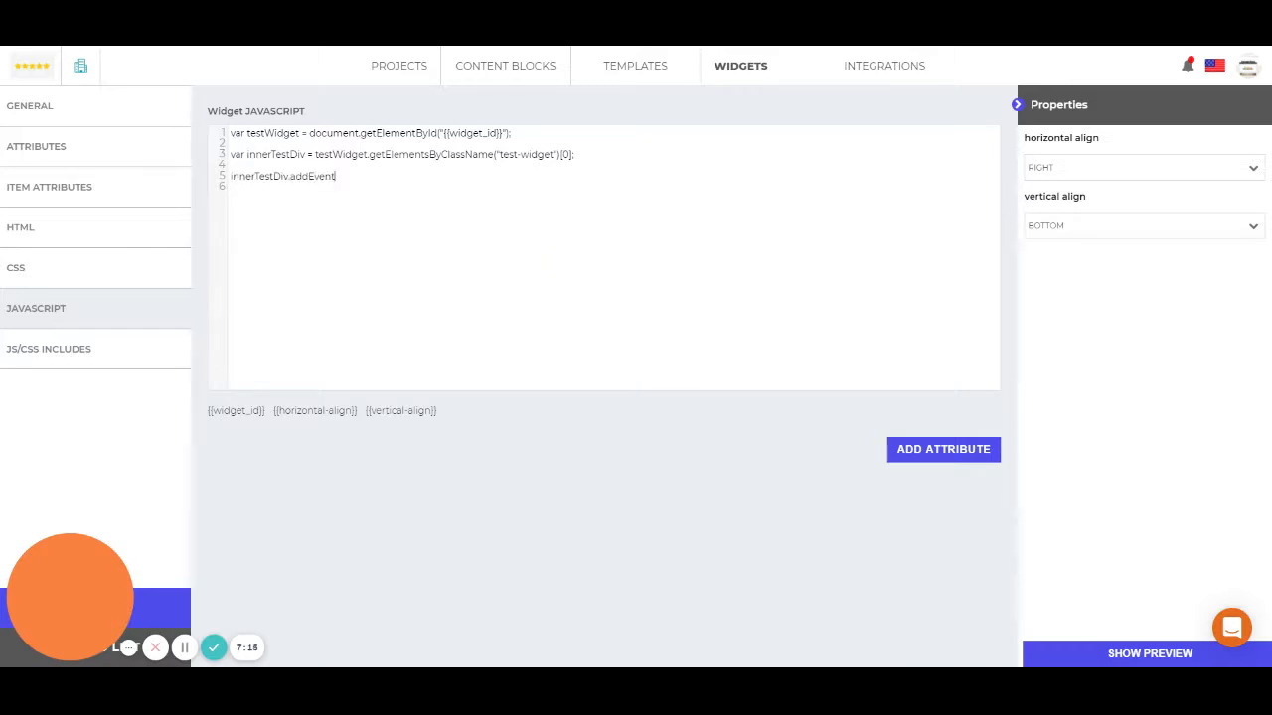
pyautogui.write('Listener("click",m')
pyautogui.press('BackSpace')
pyautogui.write('fuy')
pyautogui.write('nction')
pyautogui.write('() {')
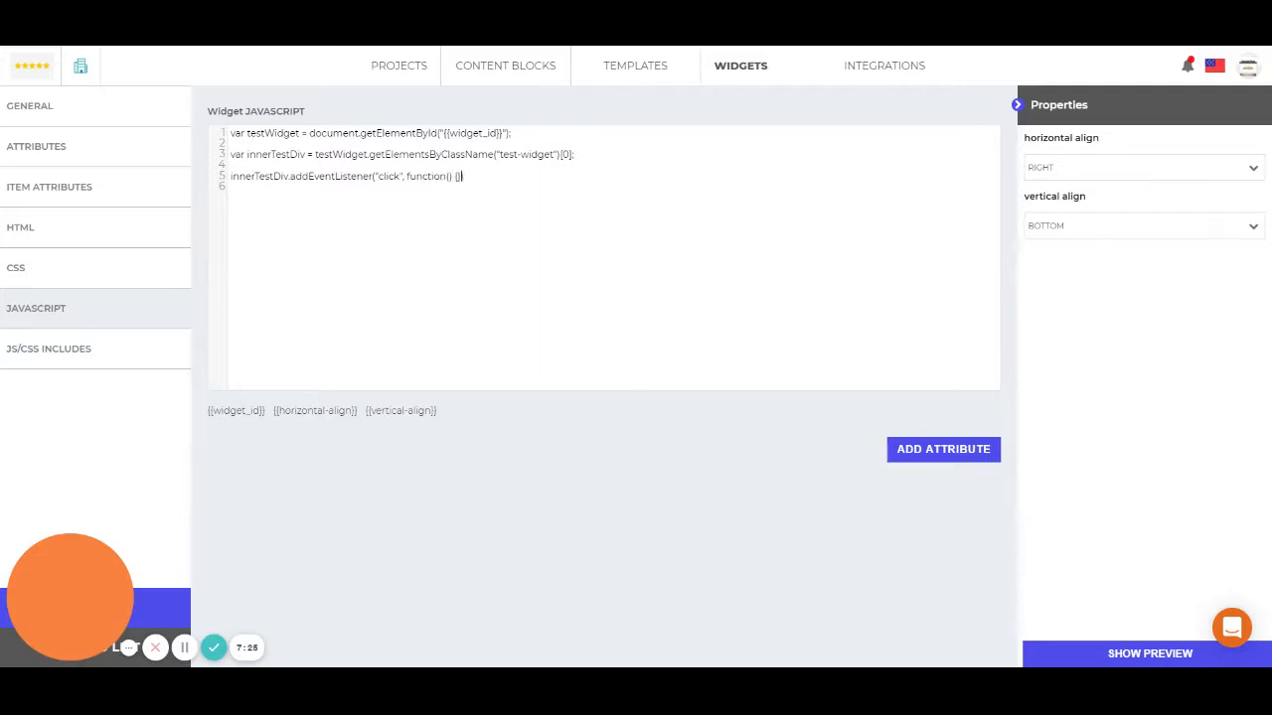
# Step: Inside the click handler, add this.style.backgroundColor = "green";
pyautogui.press('Return')
pyautogui.write('this.style.backgroundColor = "gre')
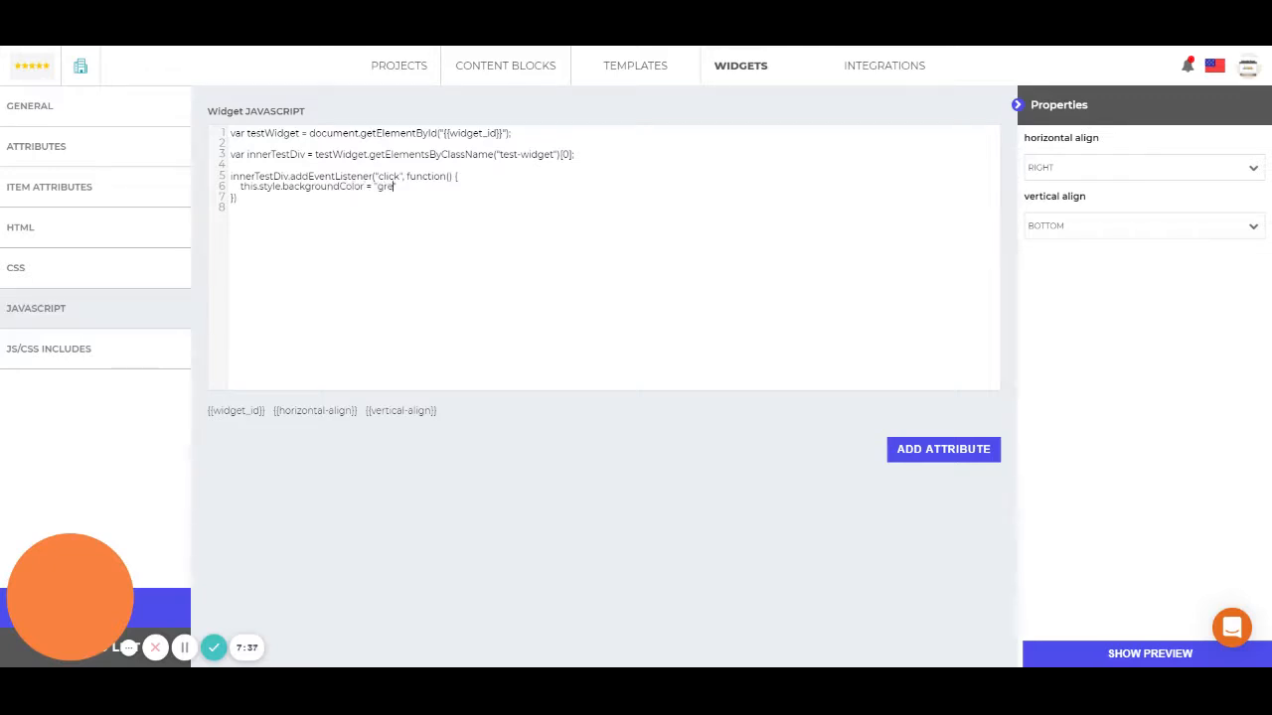
pyautogui.write('en";')
# Step: Preview the widget, test the click handler on its box, and close the preview
pyautogui.click(1148, 657)
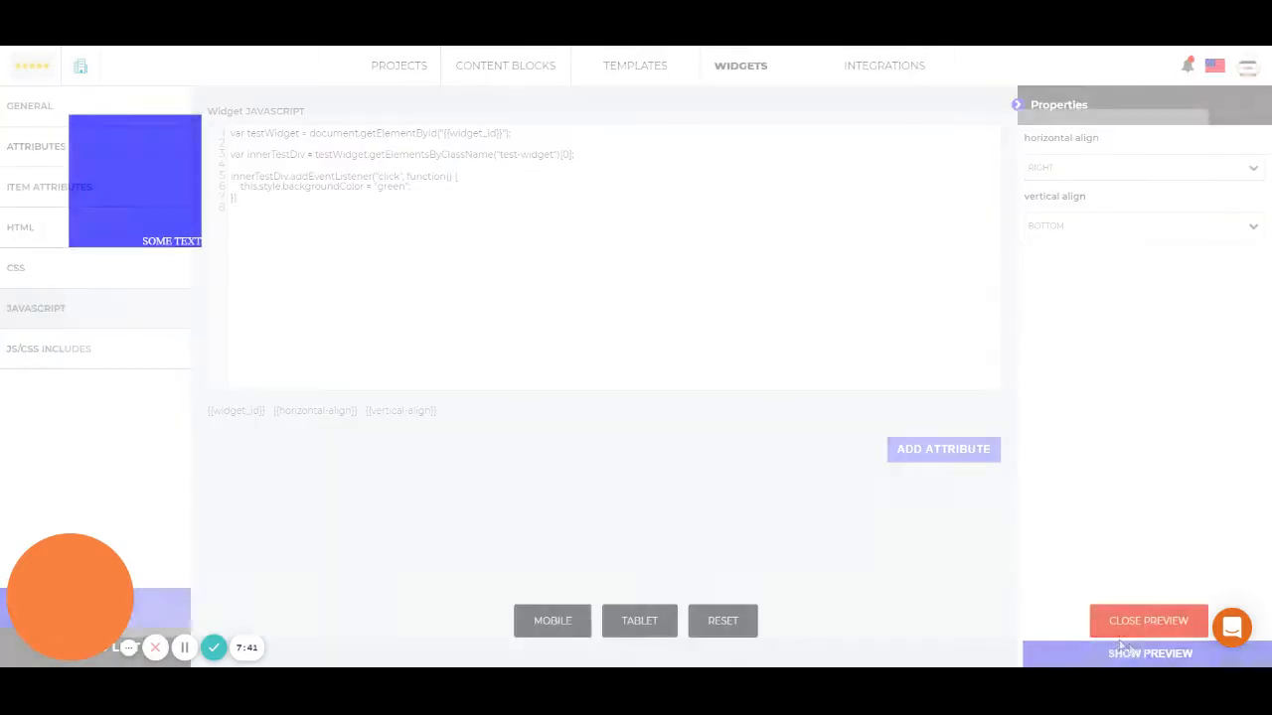
pyautogui.click(132, 178)
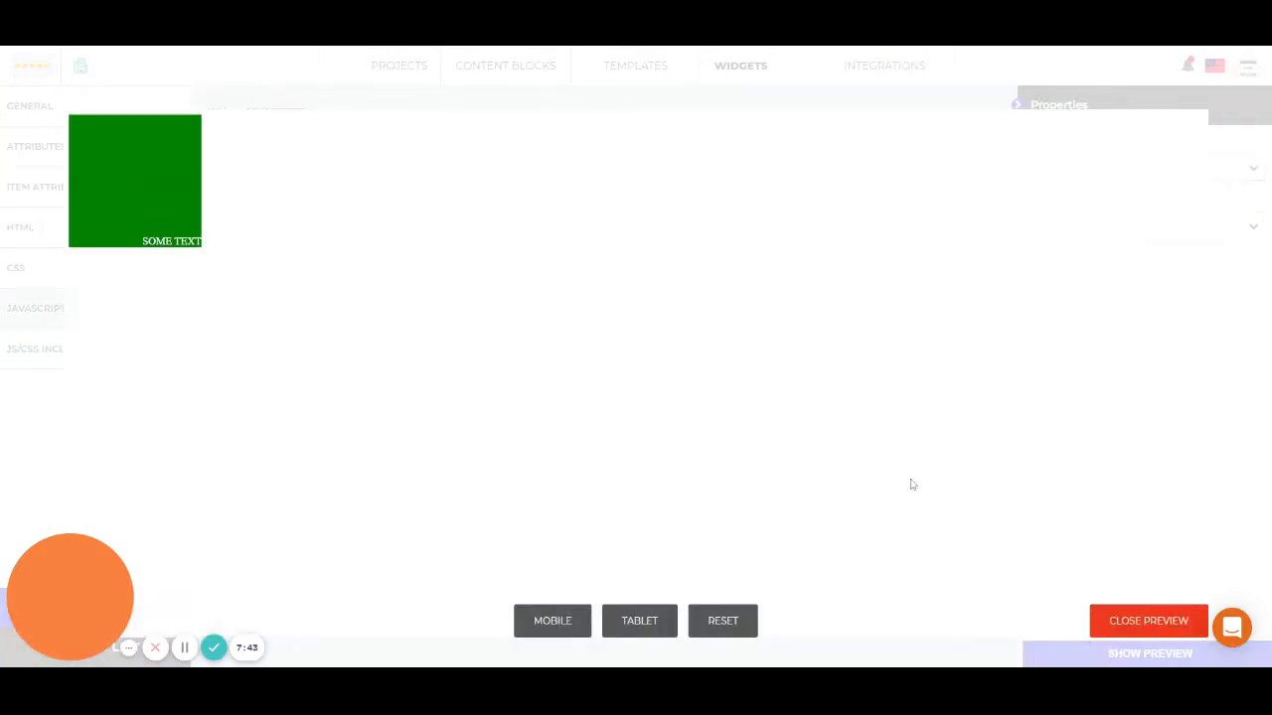
pyautogui.click(1123, 624)
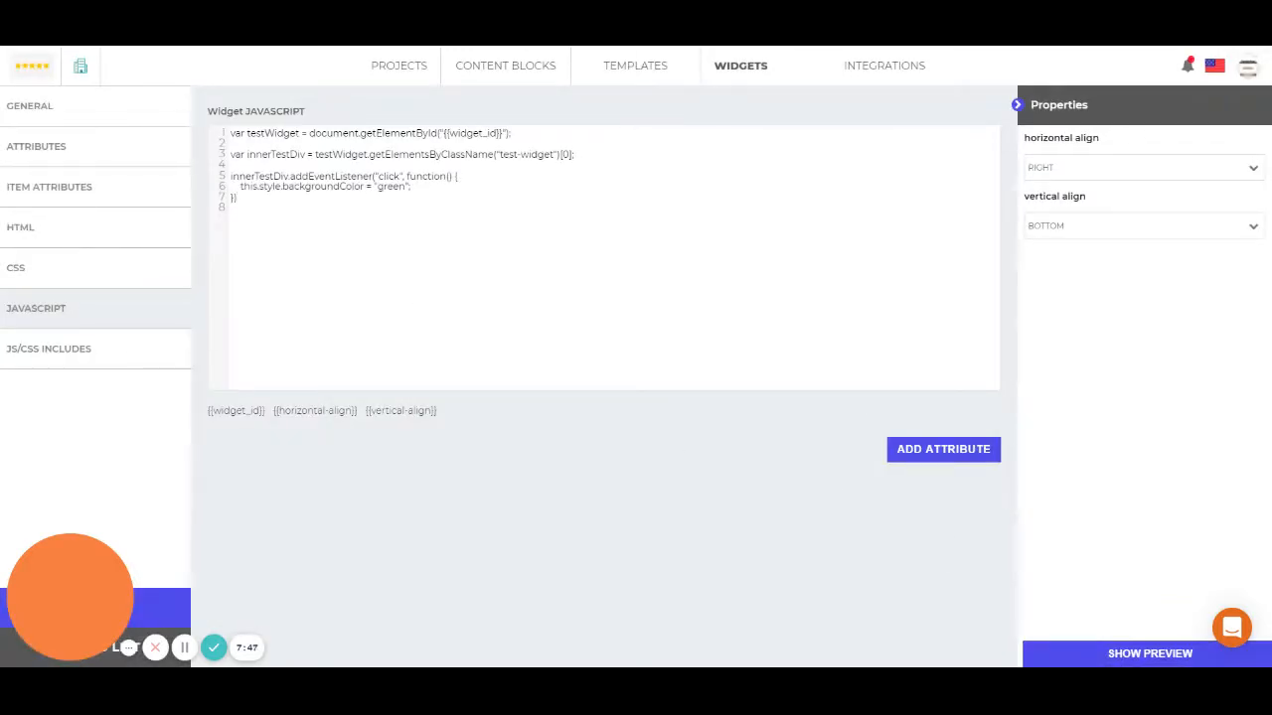
pyautogui.click(129, 648)
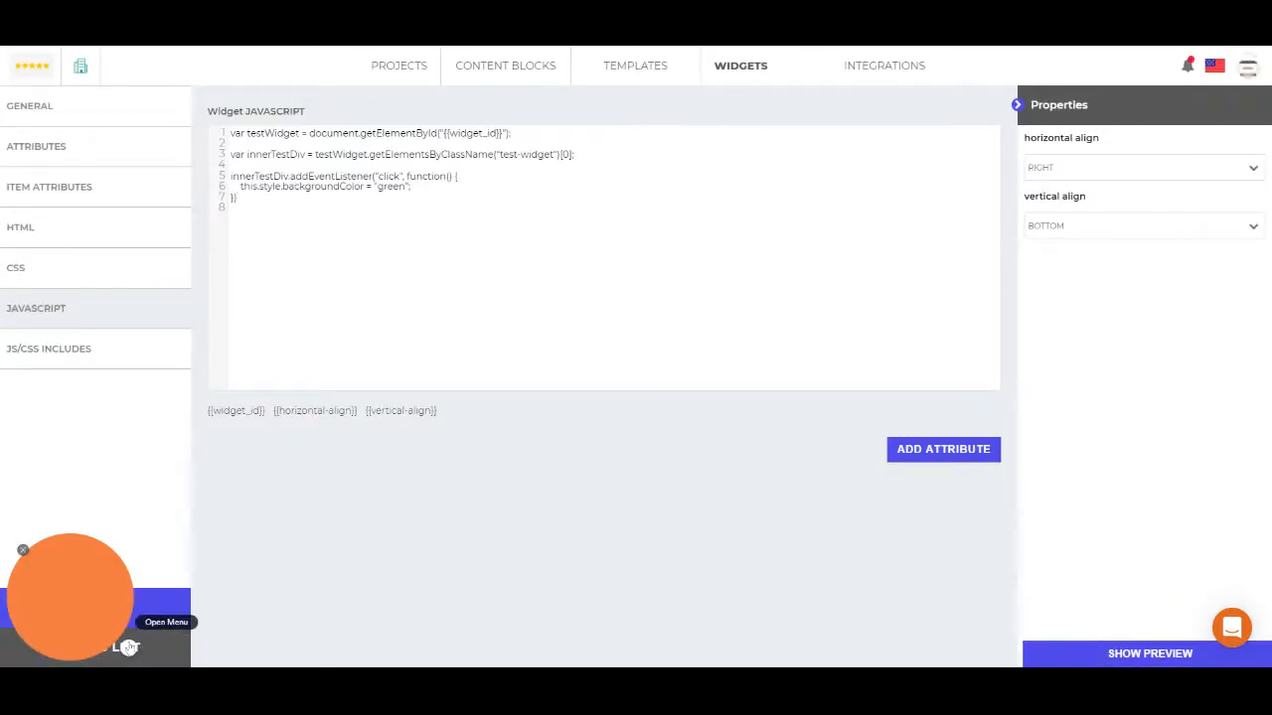
pyautogui.moveTo(106, 594); pyautogui.dragTo(497, 507)
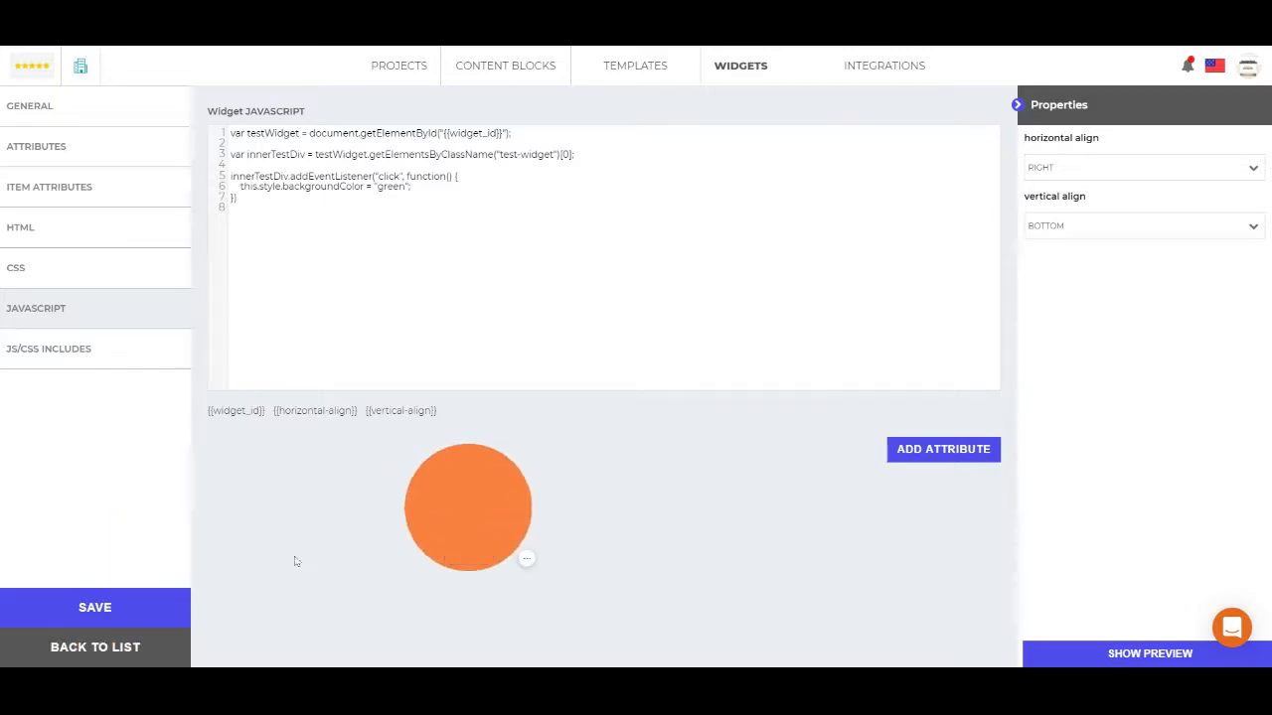
# Step: Save the widget and return to the widget list, confirming that the widget editor closes
pyautogui.click(151, 616)
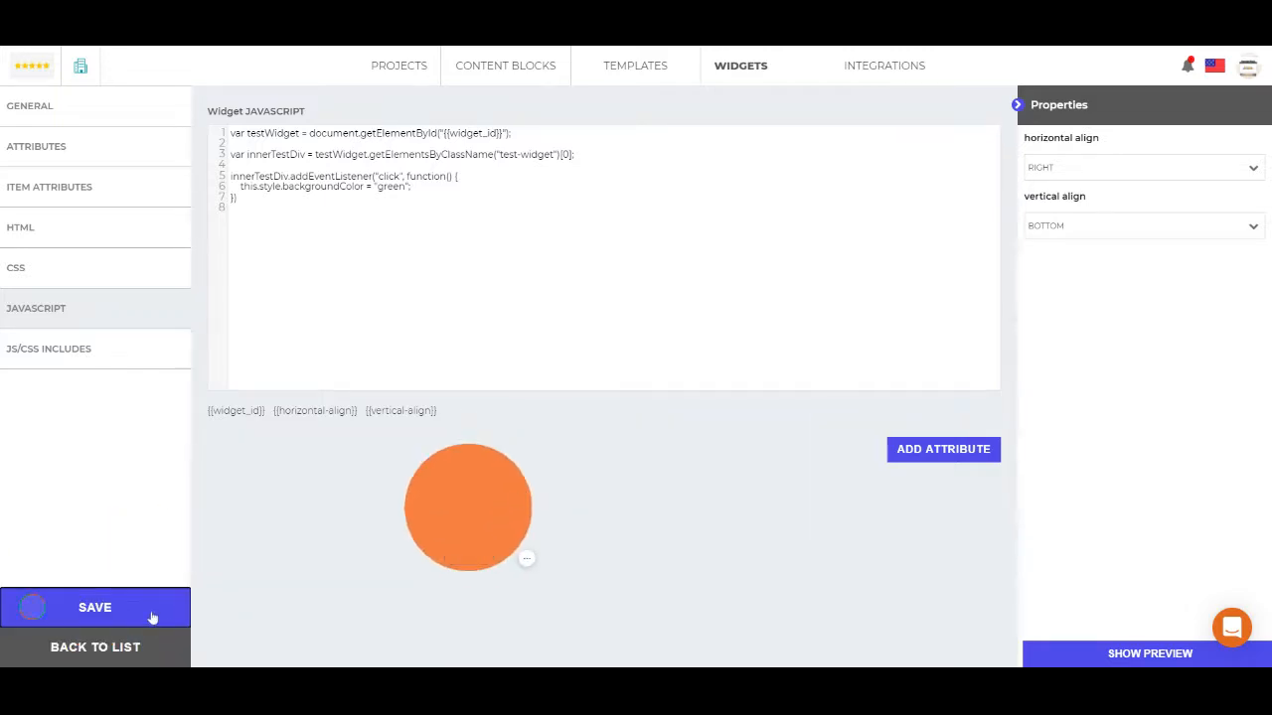
pyautogui.click(148, 646)
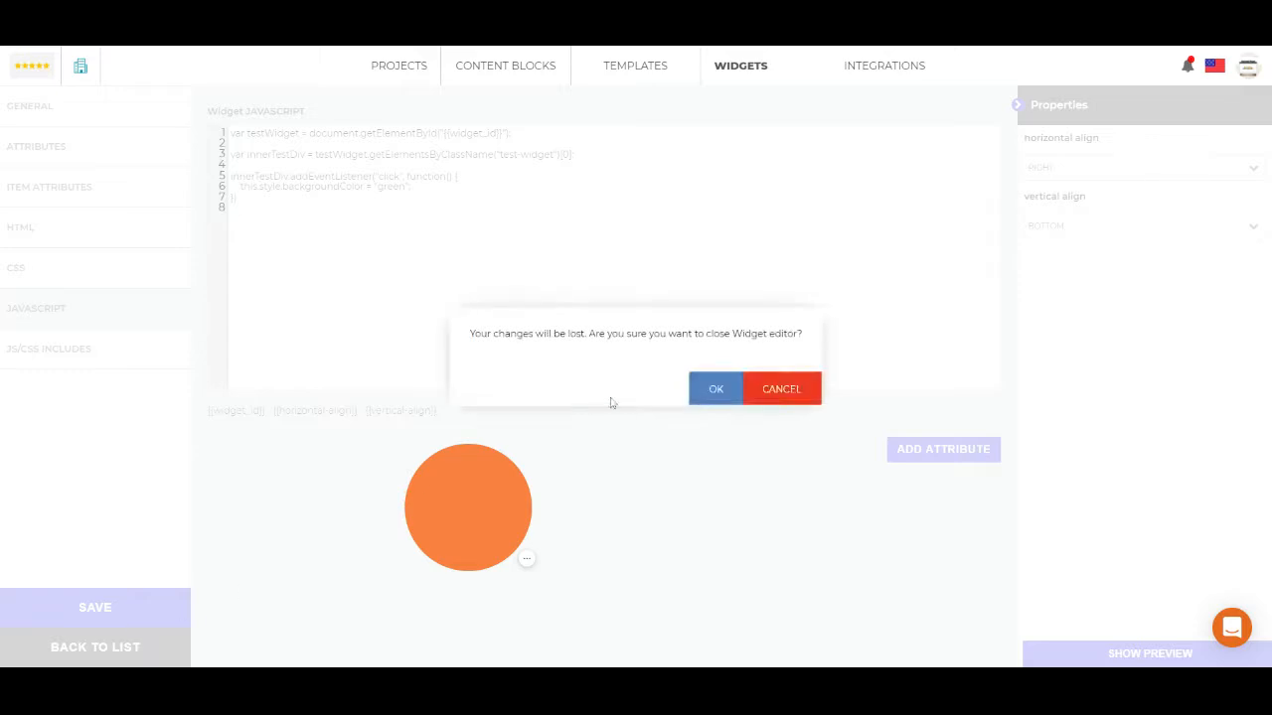
pyautogui.click(699, 398)
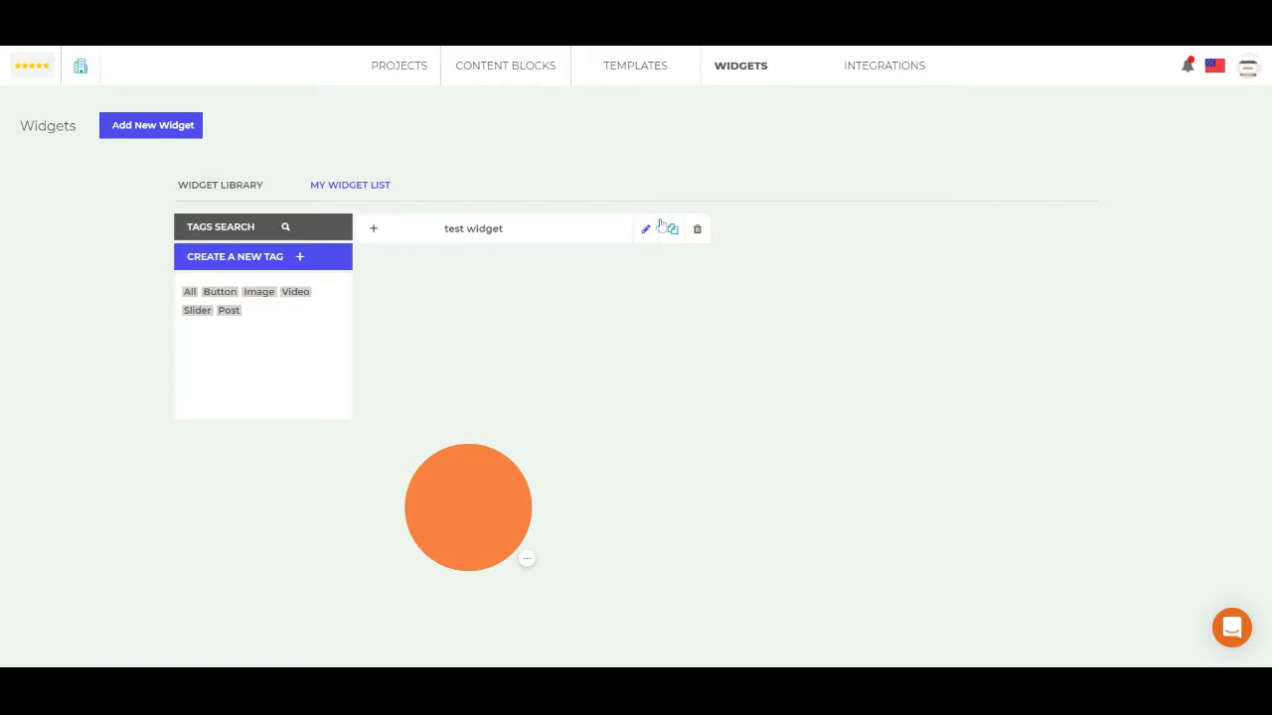
# Step: Open Test widget page in the Widget test page project, check its available widgets, and close the page editor
pyautogui.click(408, 69)
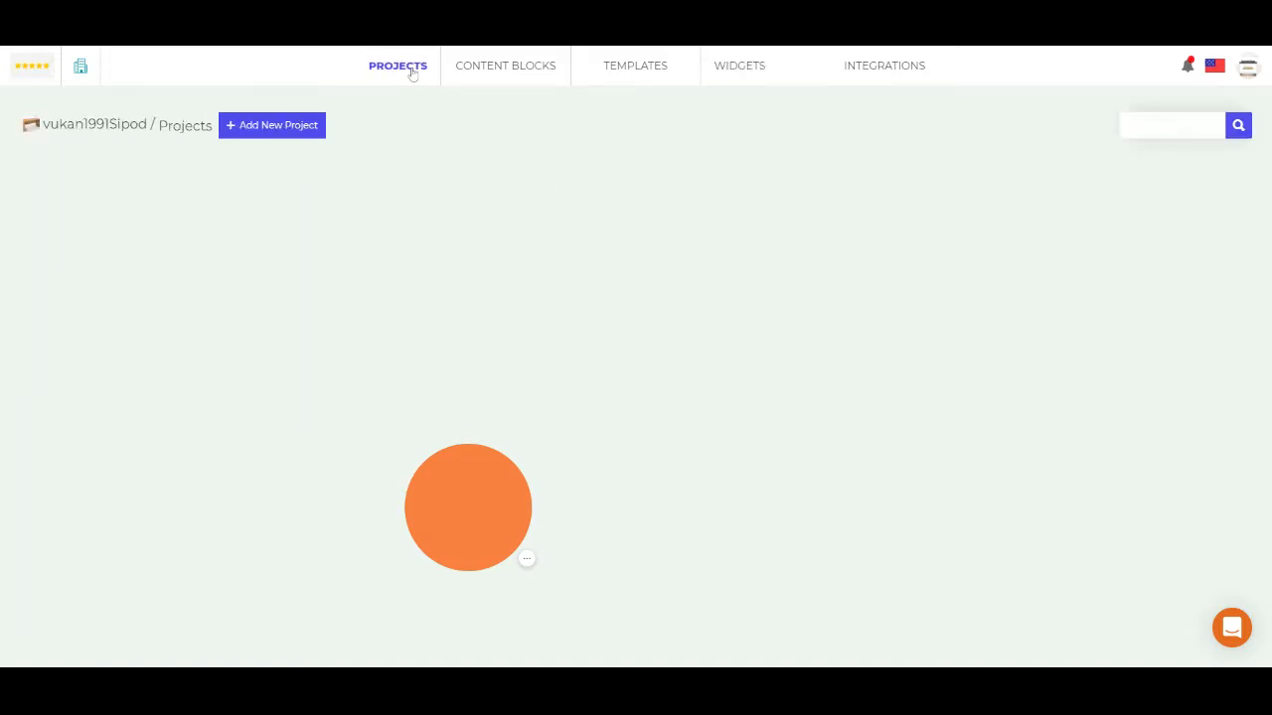
pyautogui.click(358, 199)
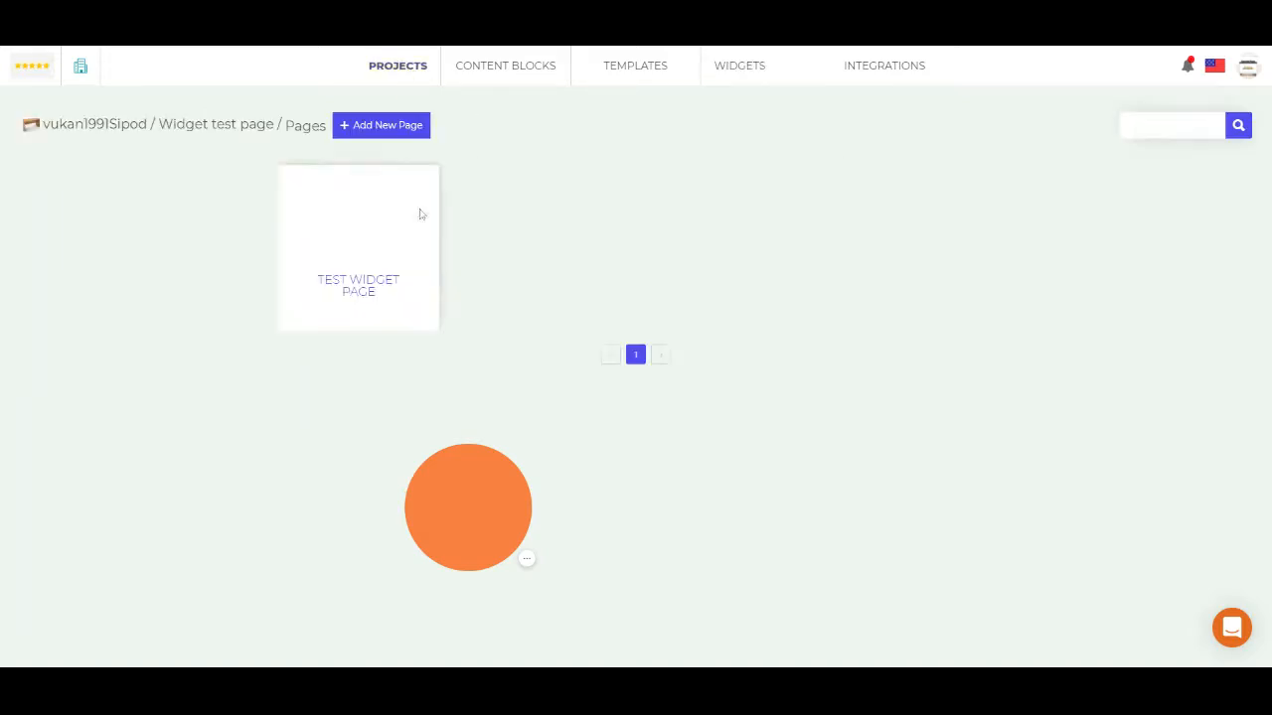
pyautogui.moveTo(397, 219)
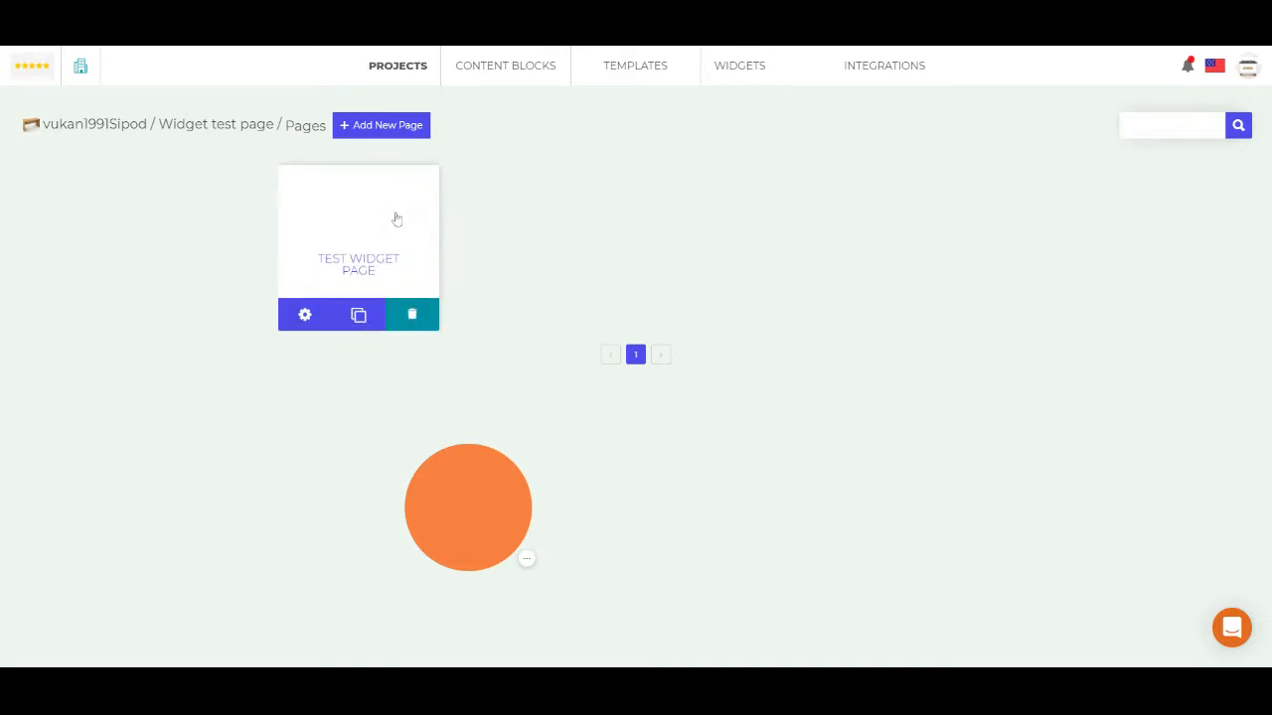
pyautogui.click(397, 219)
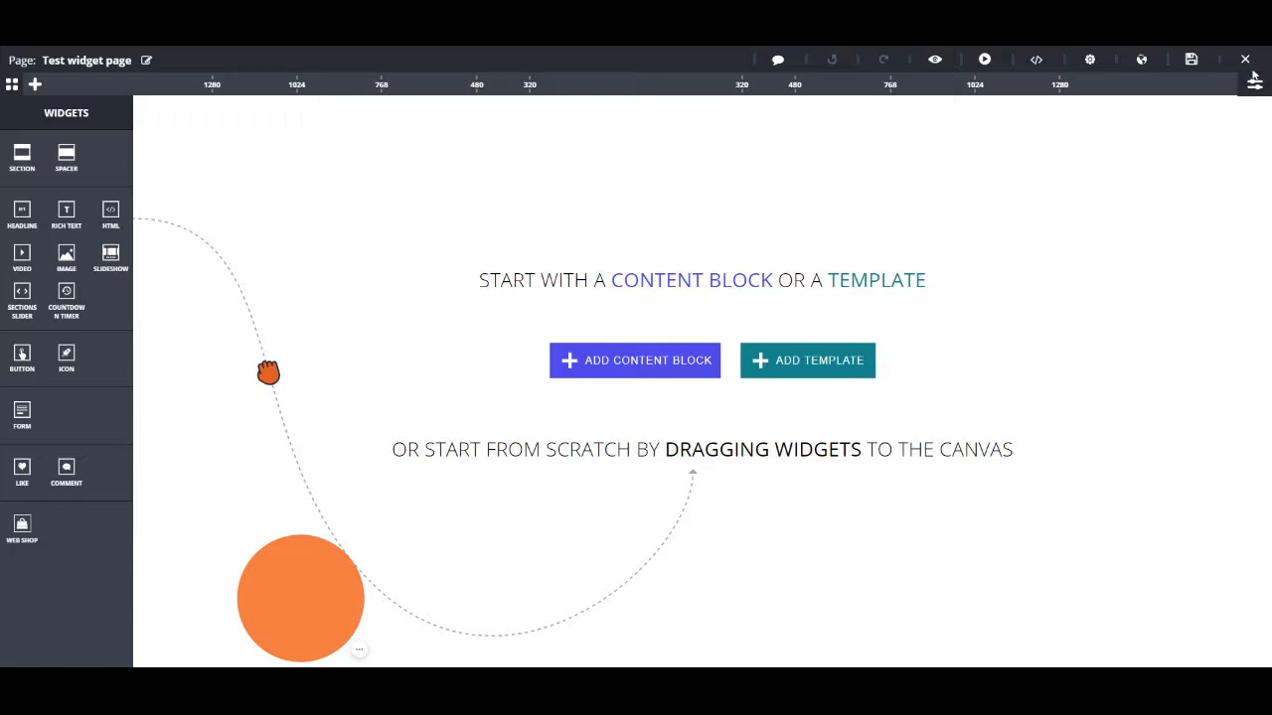
pyautogui.click(1249, 63)
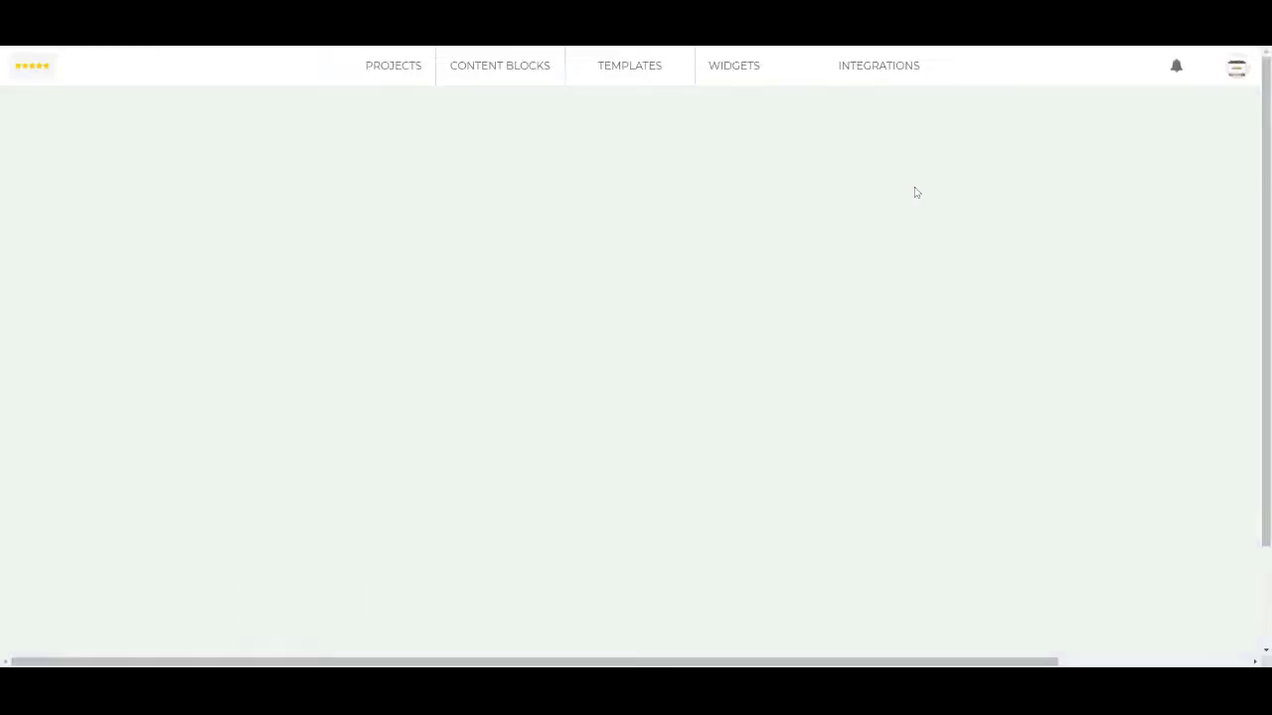
# Step: Compare the entries in the widget library with those in the personal widget list
pyautogui.click(753, 72)
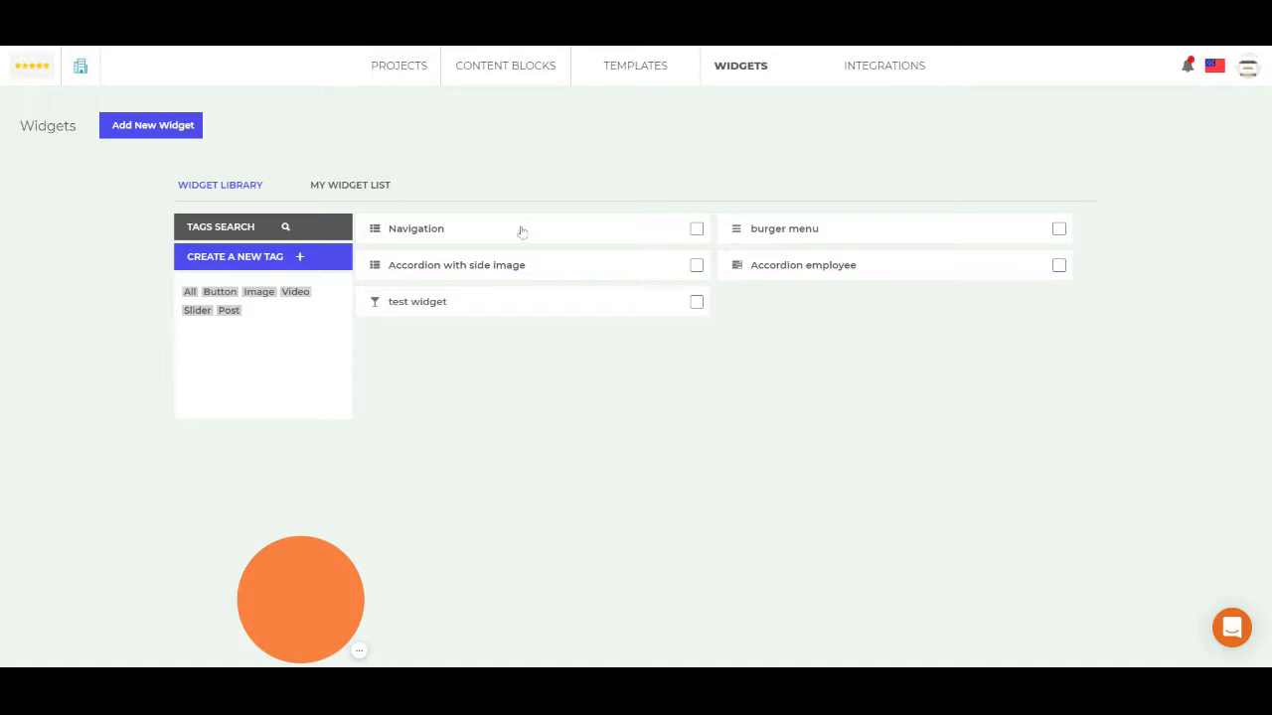
pyautogui.click(369, 190)
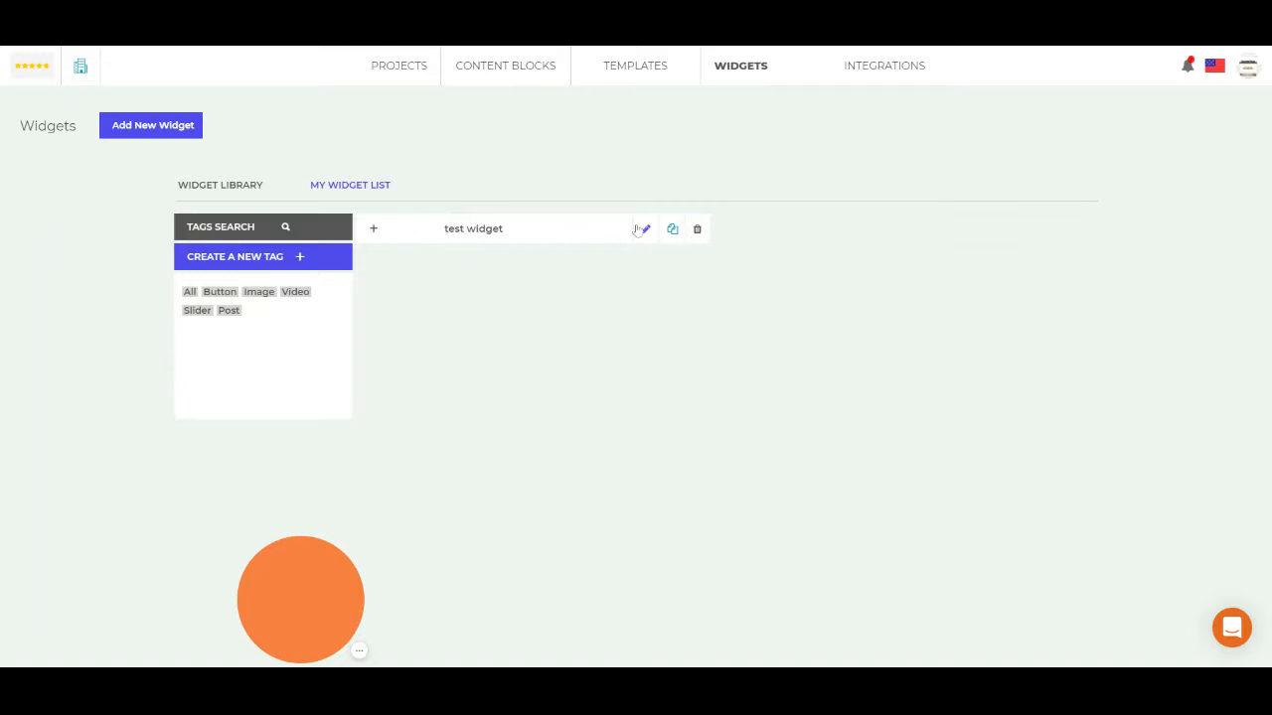
pyautogui.click(216, 186)
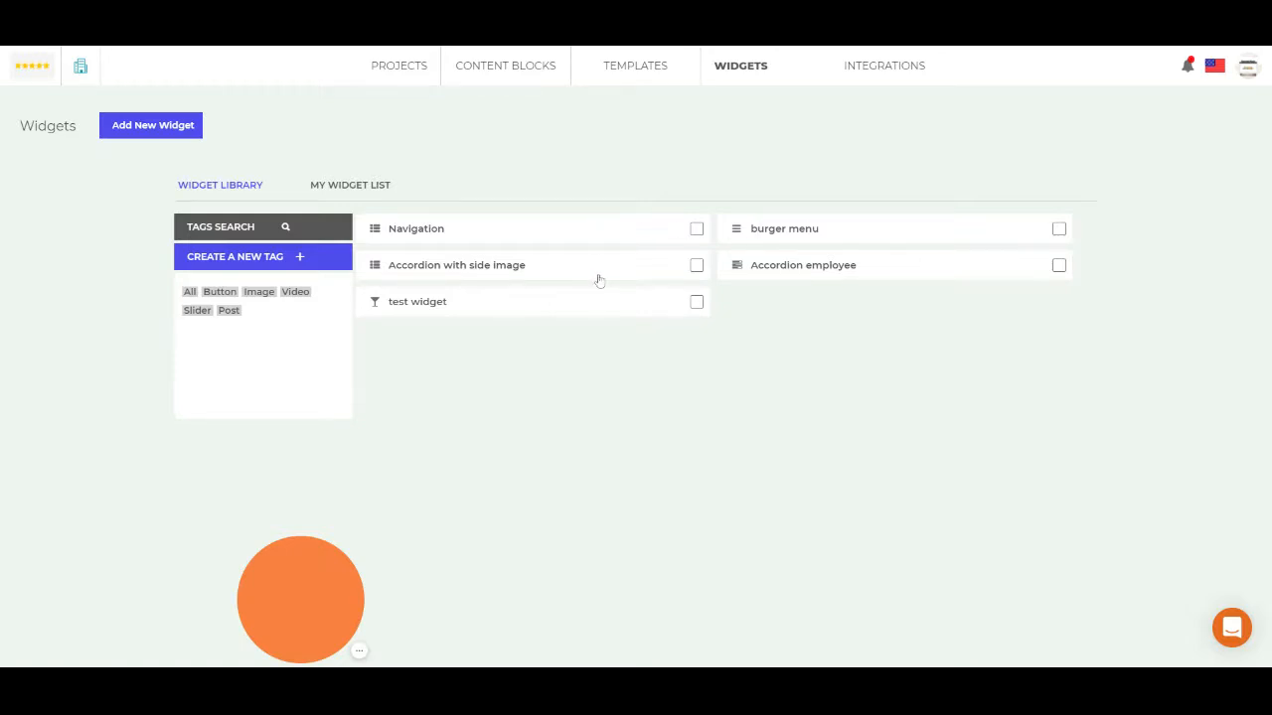
pyautogui.click(371, 187)
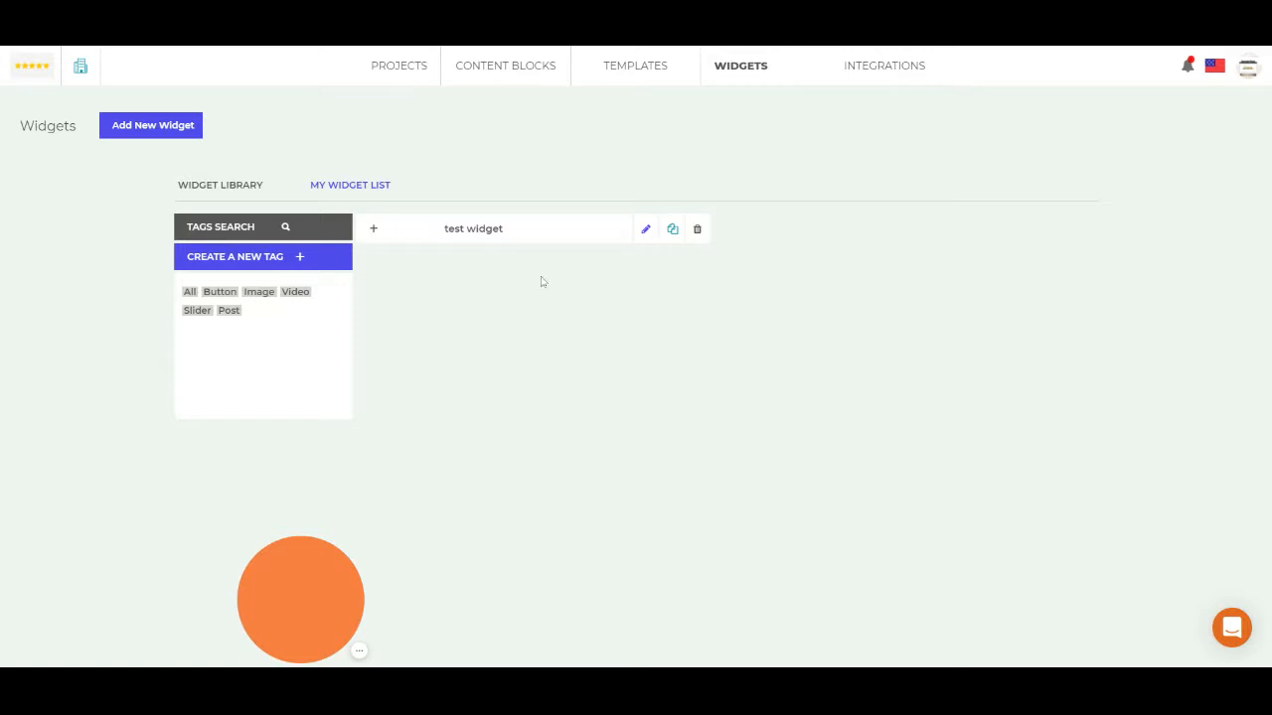
# Step: Enable test widget in the widget library with the Save for me only option
pyautogui.click(238, 188)
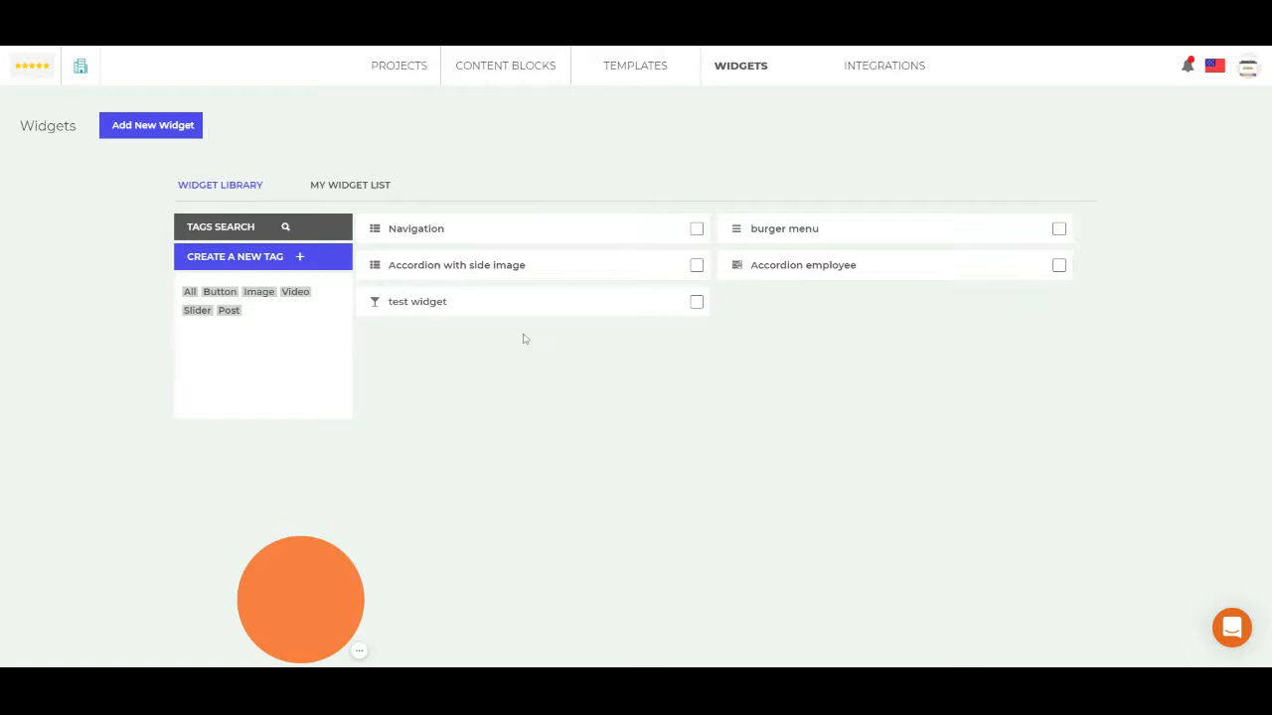
pyautogui.click(696, 303)
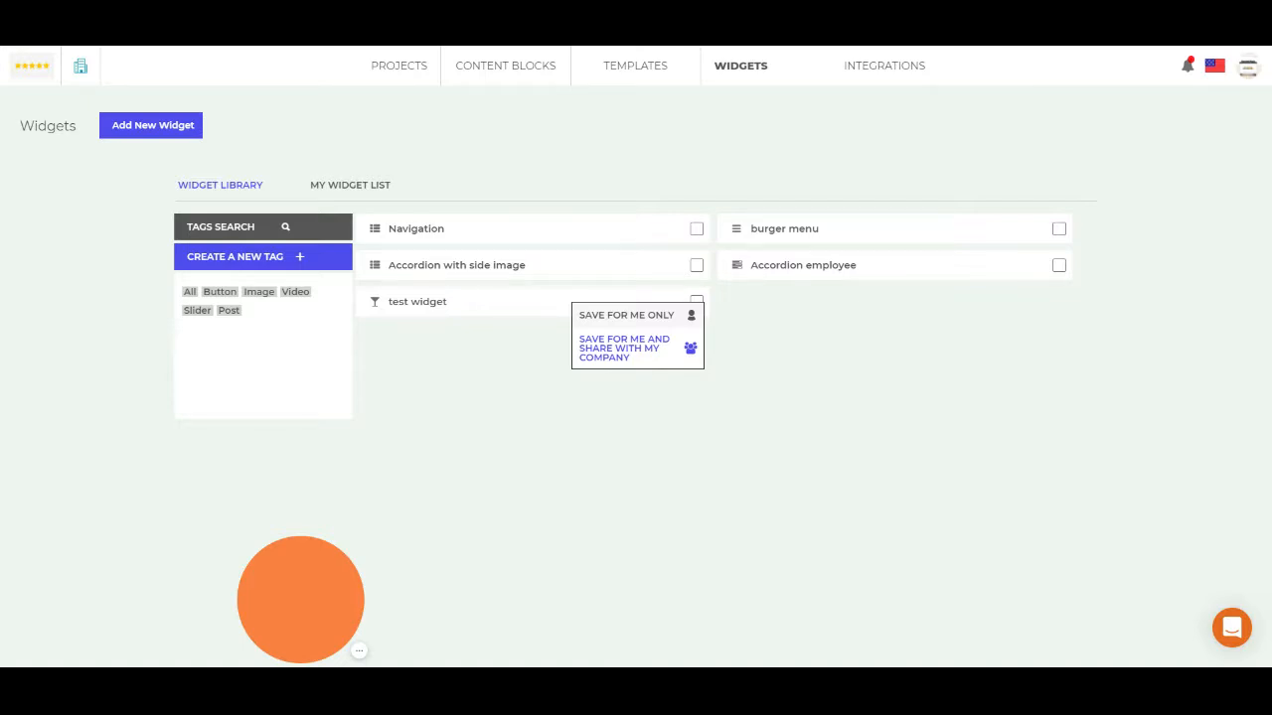
pyautogui.click(644, 316)
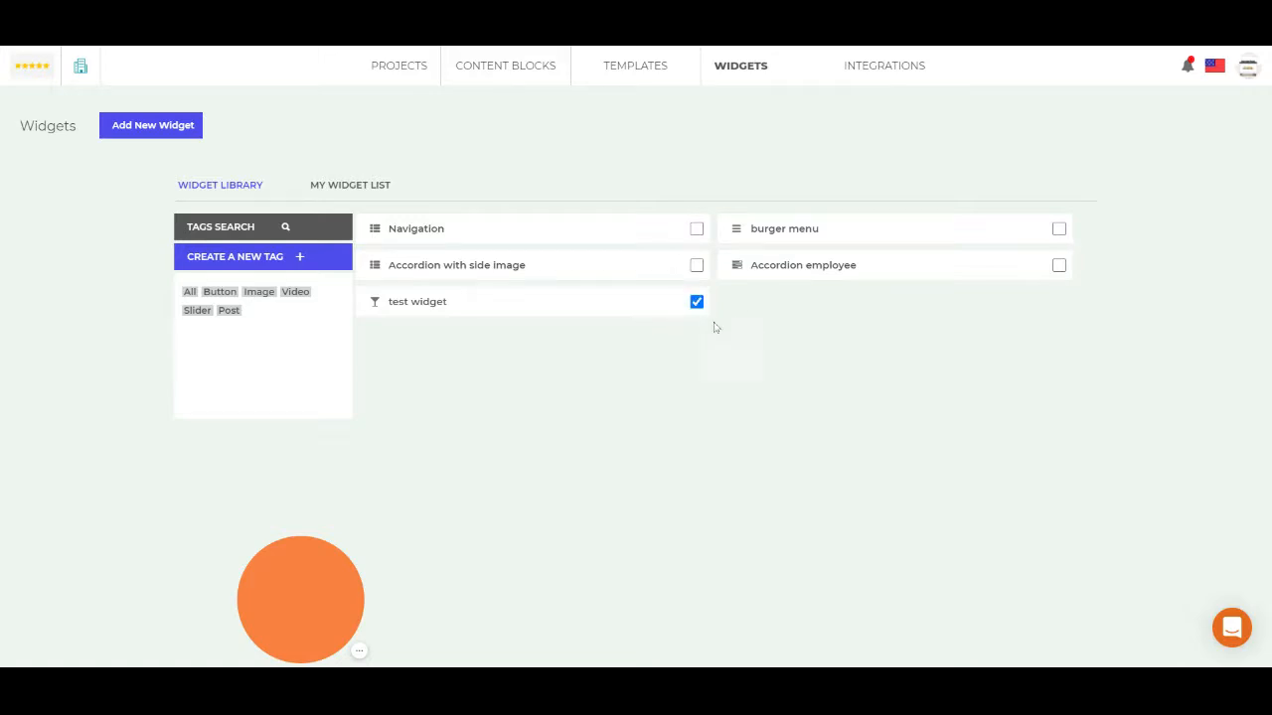
# Step: Open Test widget page from the Widget test page project in the page editor
pyautogui.click(408, 69)
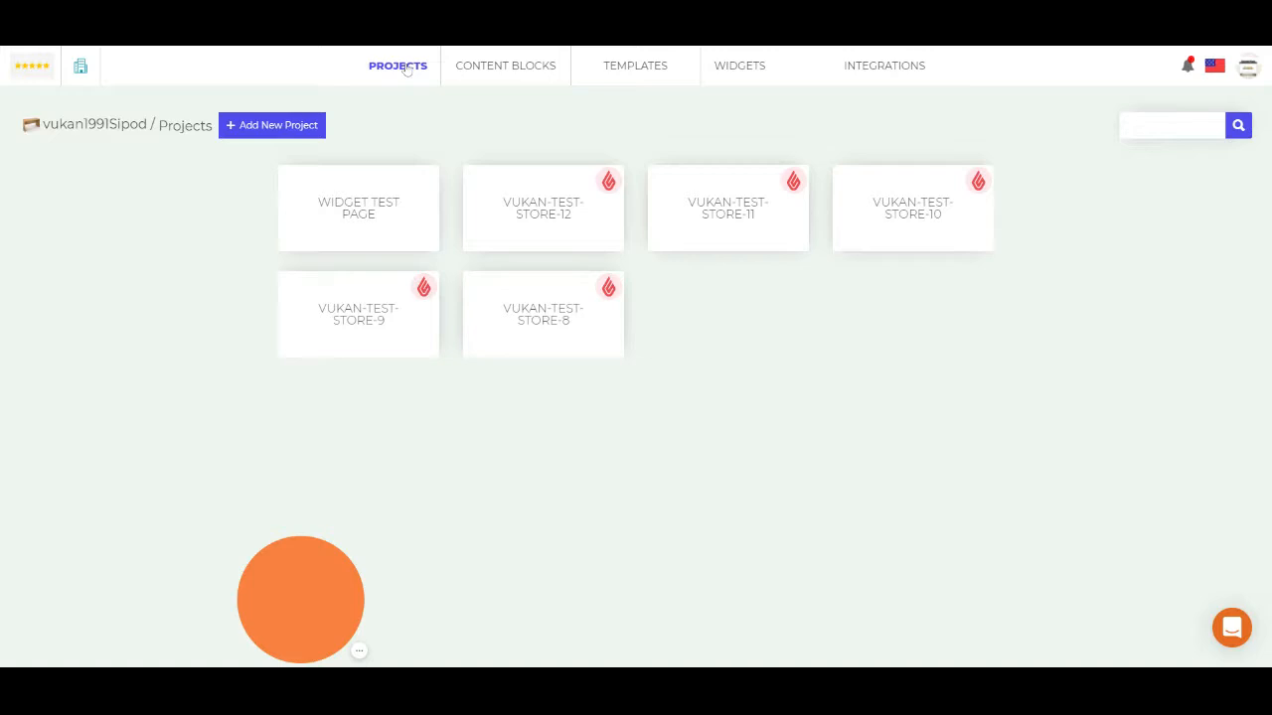
pyautogui.click(374, 199)
pyautogui.moveTo(370, 199)
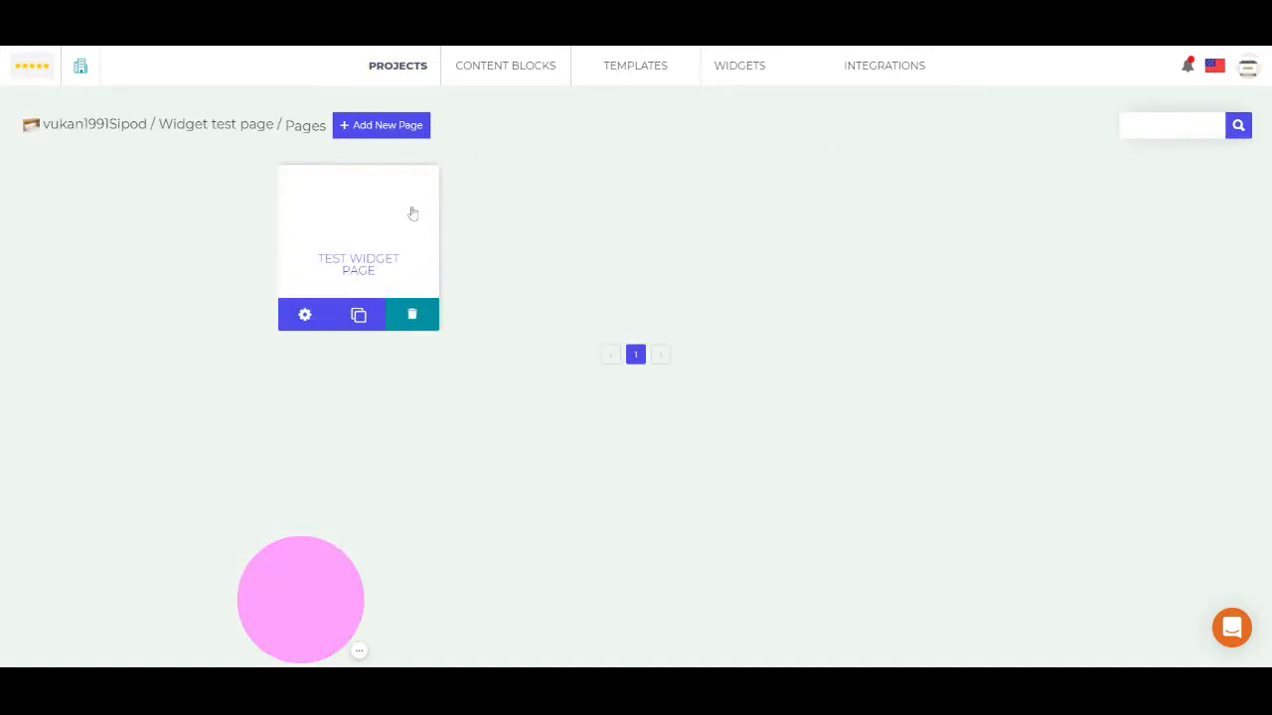
pyautogui.click(413, 213)
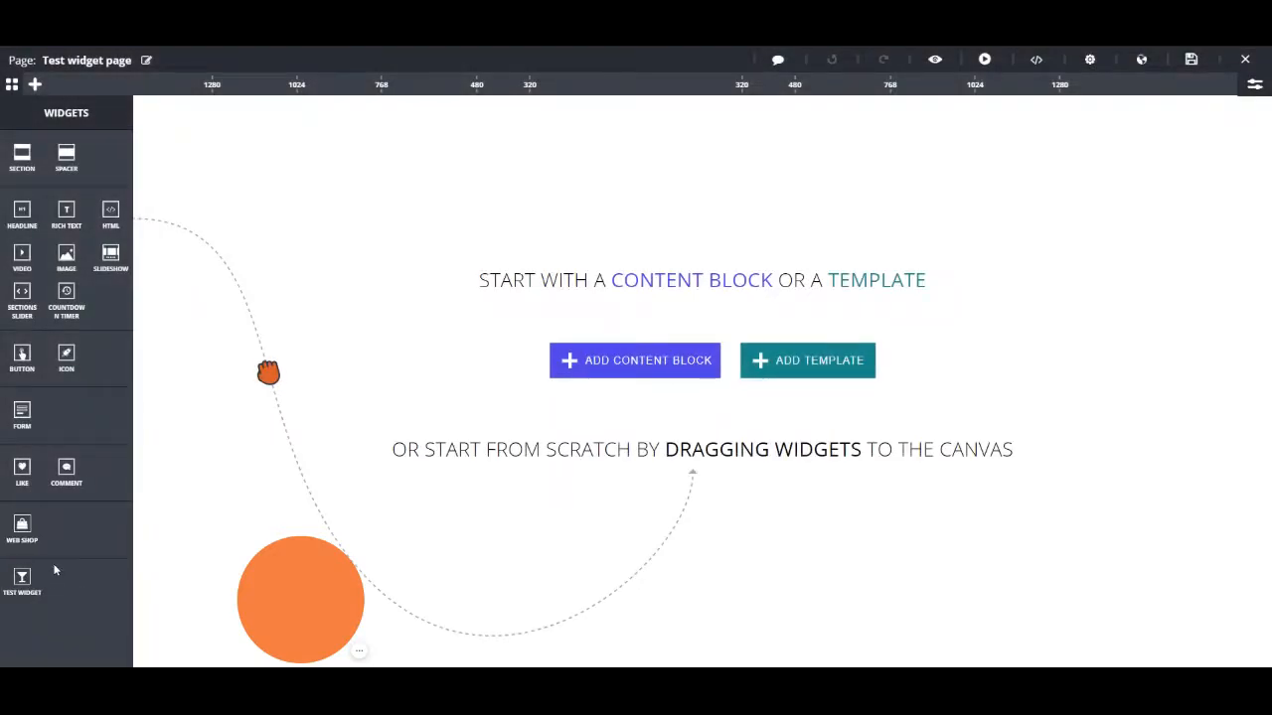
# Step: Place the test widget on the empty page canvas, save the page, and close the page editor
pyautogui.moveTo(22, 580); pyautogui.dragTo(347, 205)
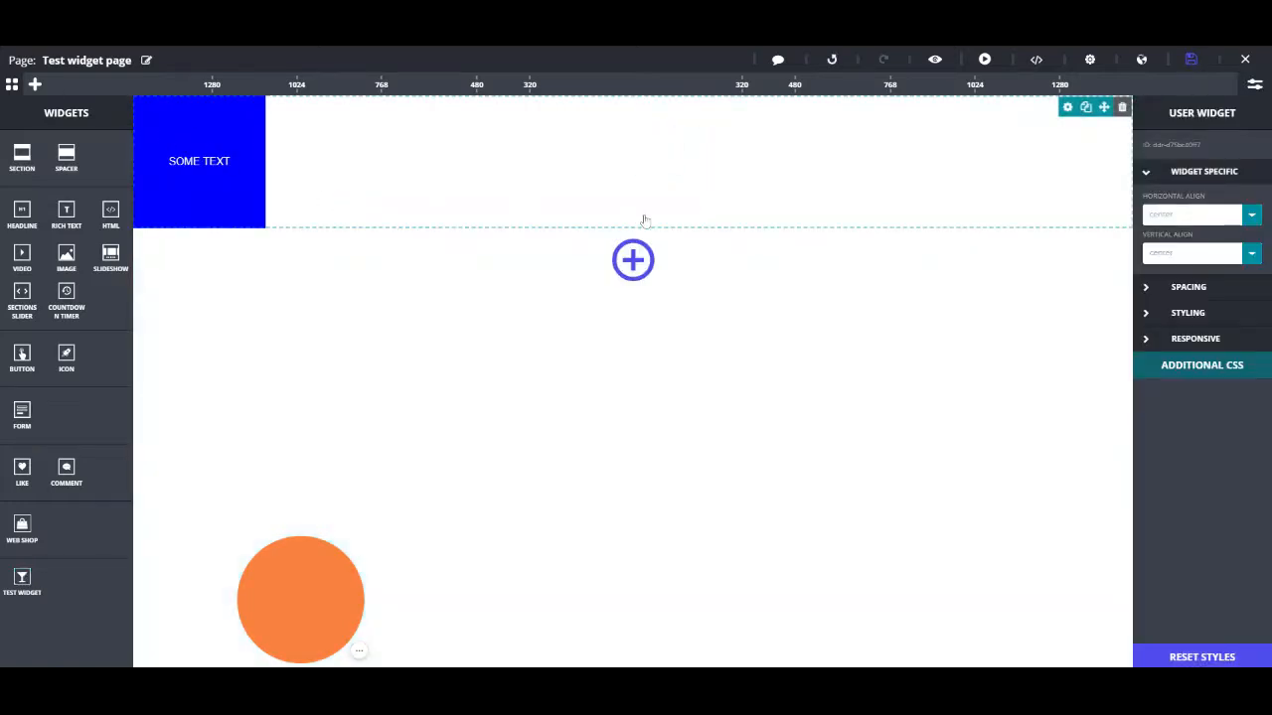
pyautogui.click(1193, 61)
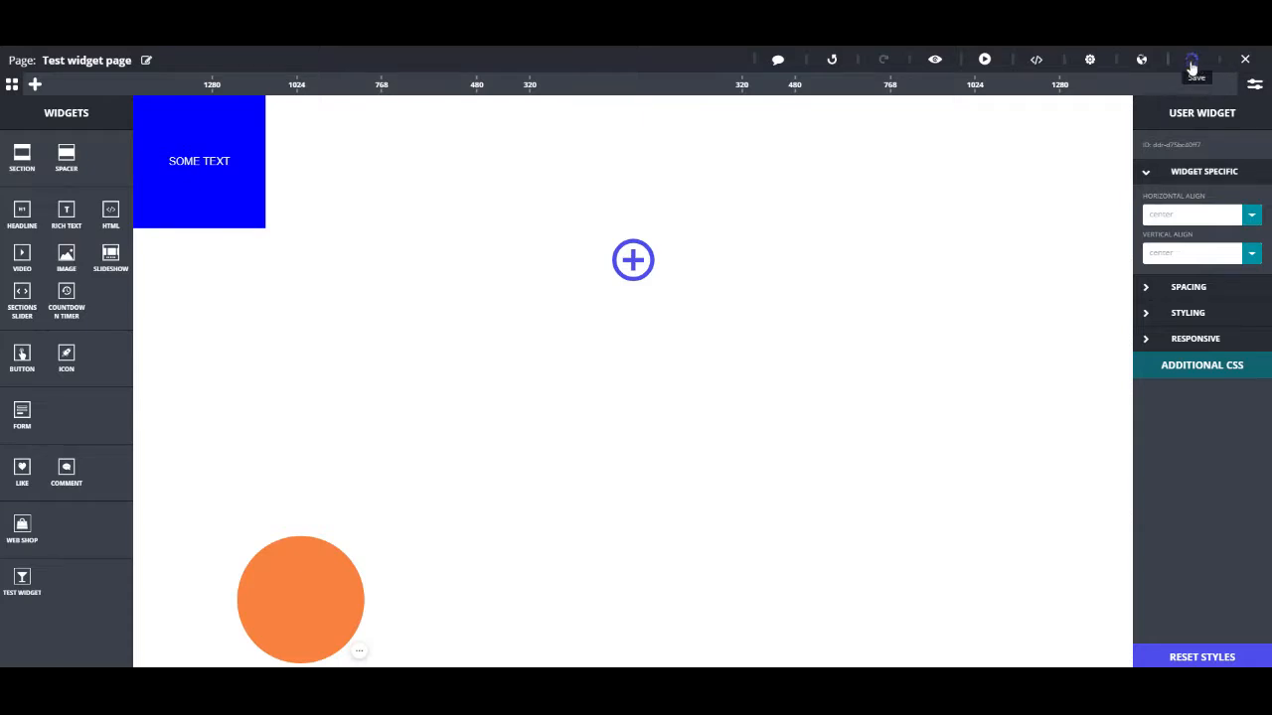
pyautogui.click(1248, 62)
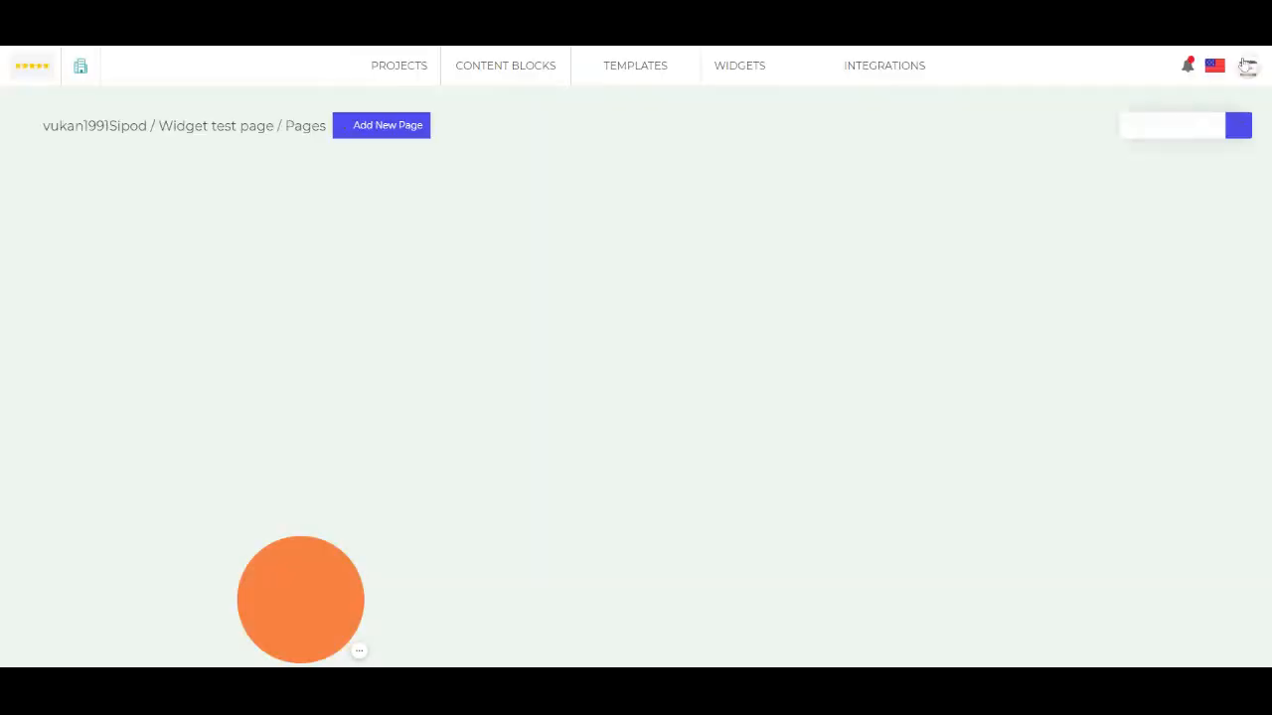
# Step: Open test widget for editing from the personal widget list
pyautogui.click(729, 77)
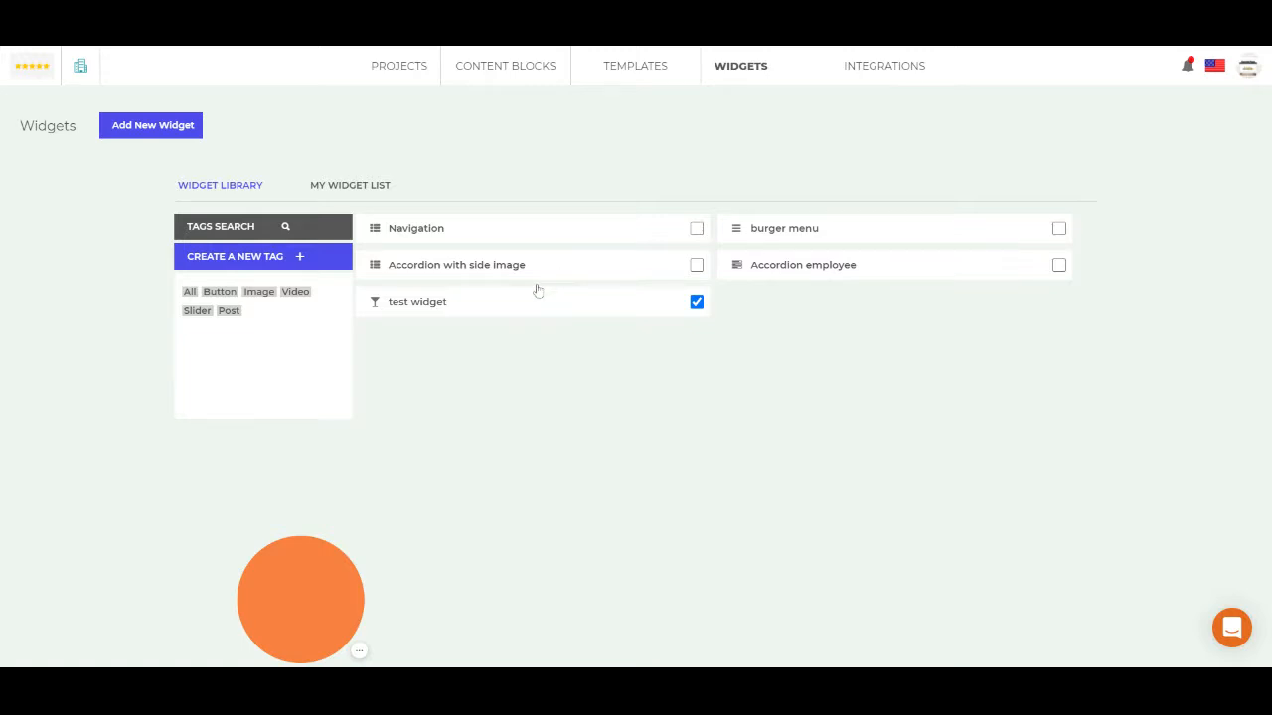
pyautogui.click(363, 186)
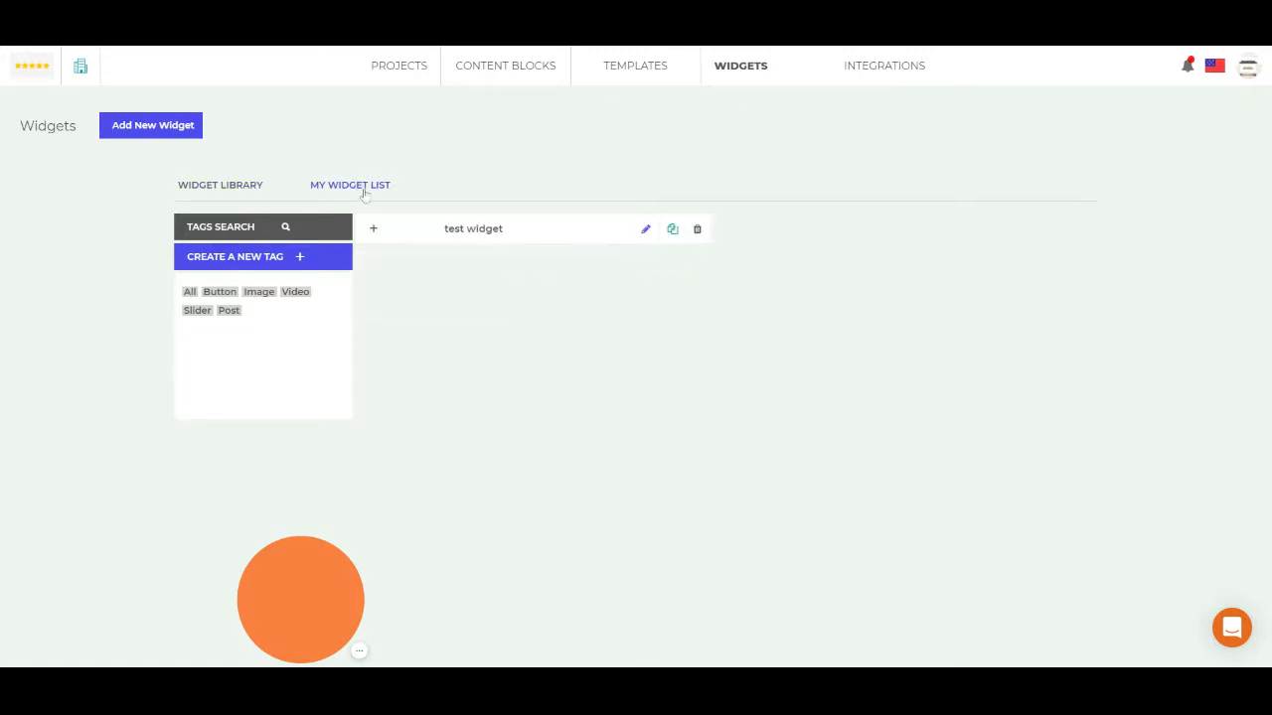
pyautogui.click(645, 231)
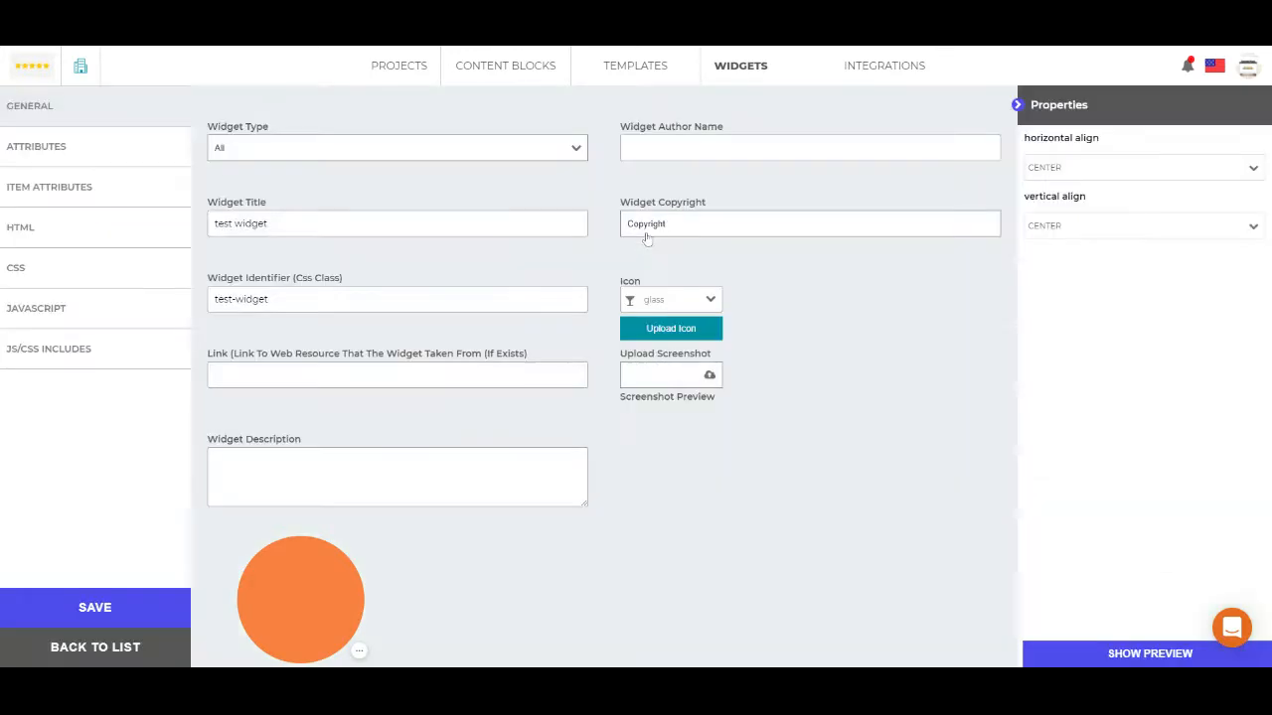
# Step: Examine the hard-coded SOME TEXT line in the widget's HTML
pyautogui.click(100, 228)
pyautogui.moveTo(240, 144)
pyautogui.mouseDown()
pyautogui.moveTo(295, 143)
pyautogui.moveTo(240, 143)
pyautogui.mouseUp()
pyautogui.click(295, 143)
pyautogui.click(295, 143)
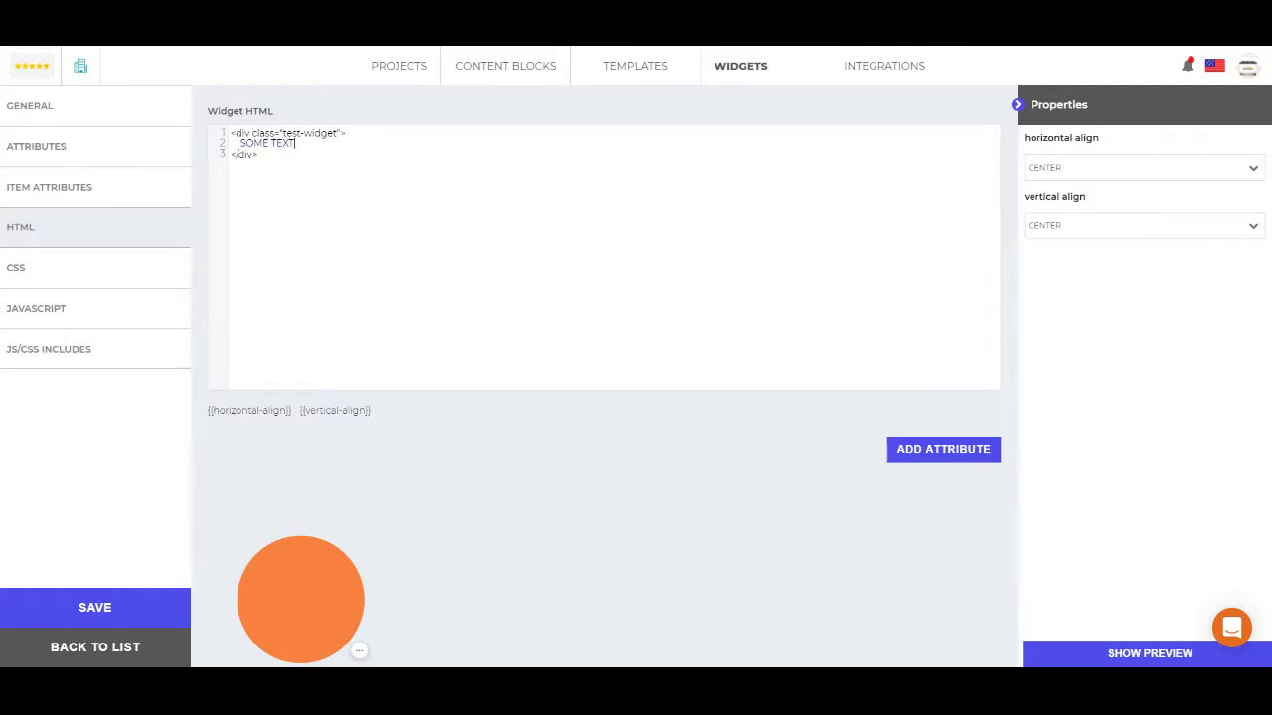
# Step: Add a Text attribute titled "widget text" with the default value "SOME DEAFULT TEXT"
pyautogui.click(86, 151)
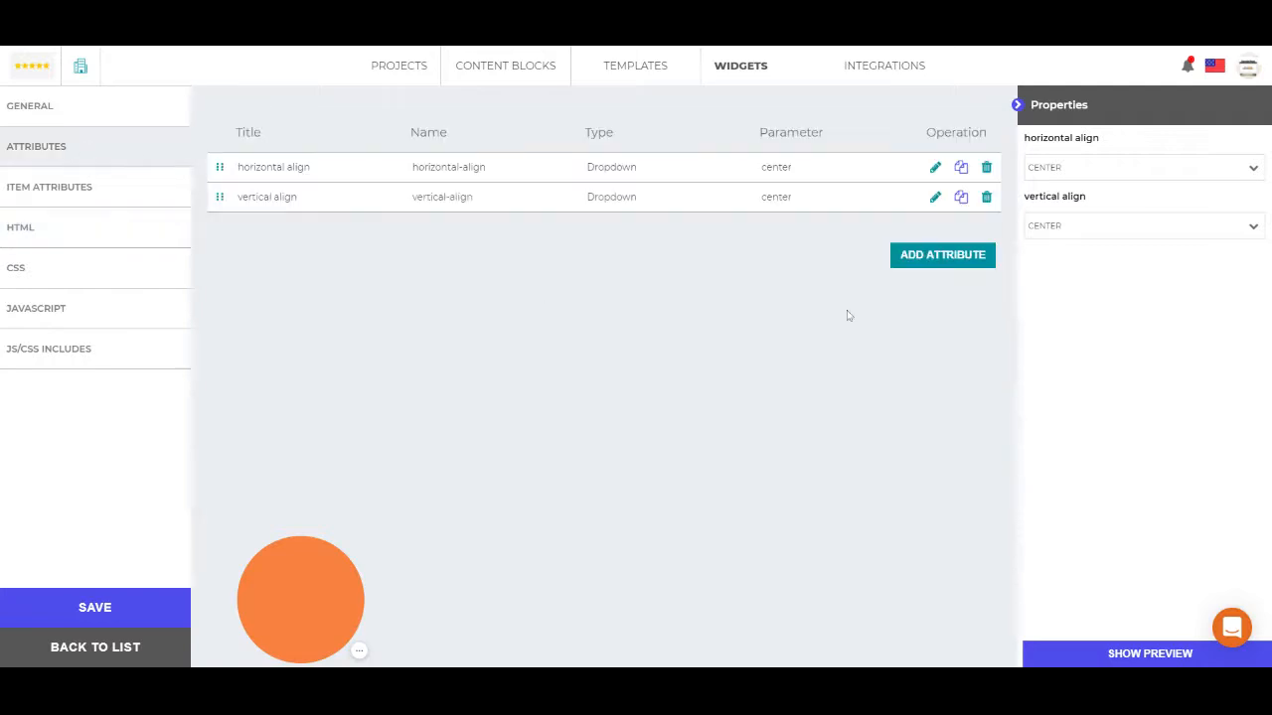
pyautogui.click(943, 268)
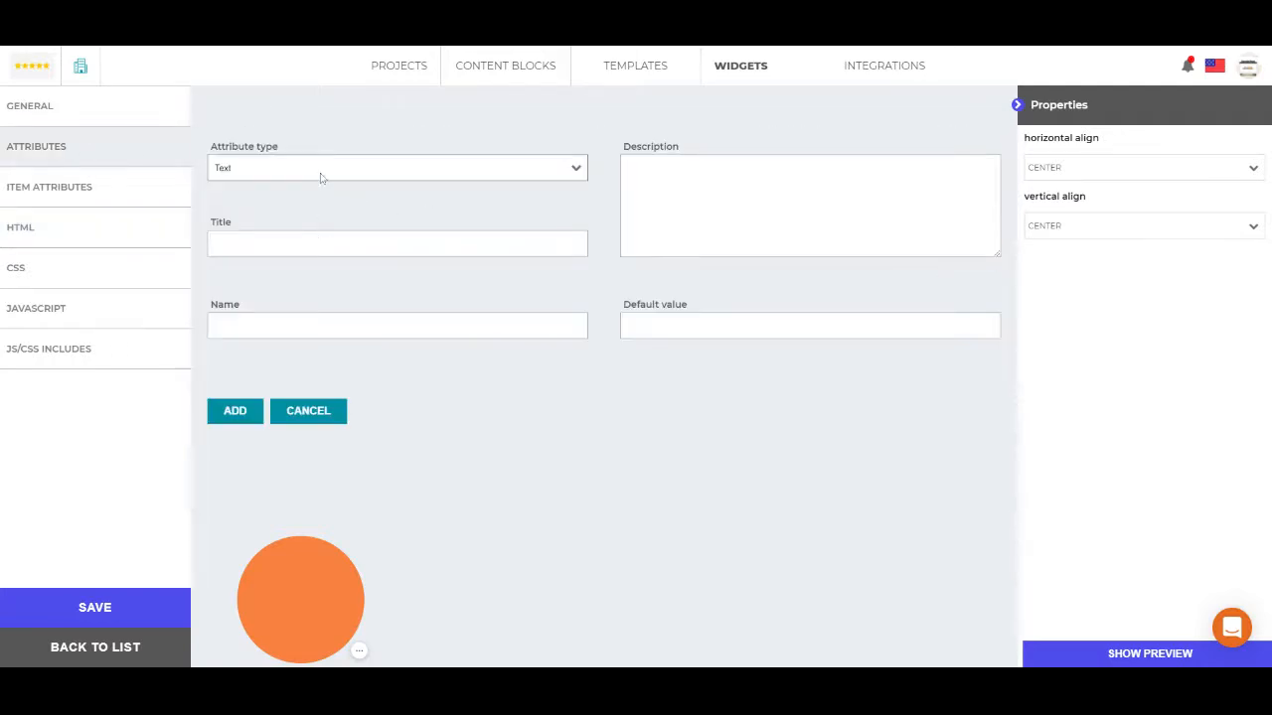
pyautogui.click(320, 244)
pyautogui.write('widget text')
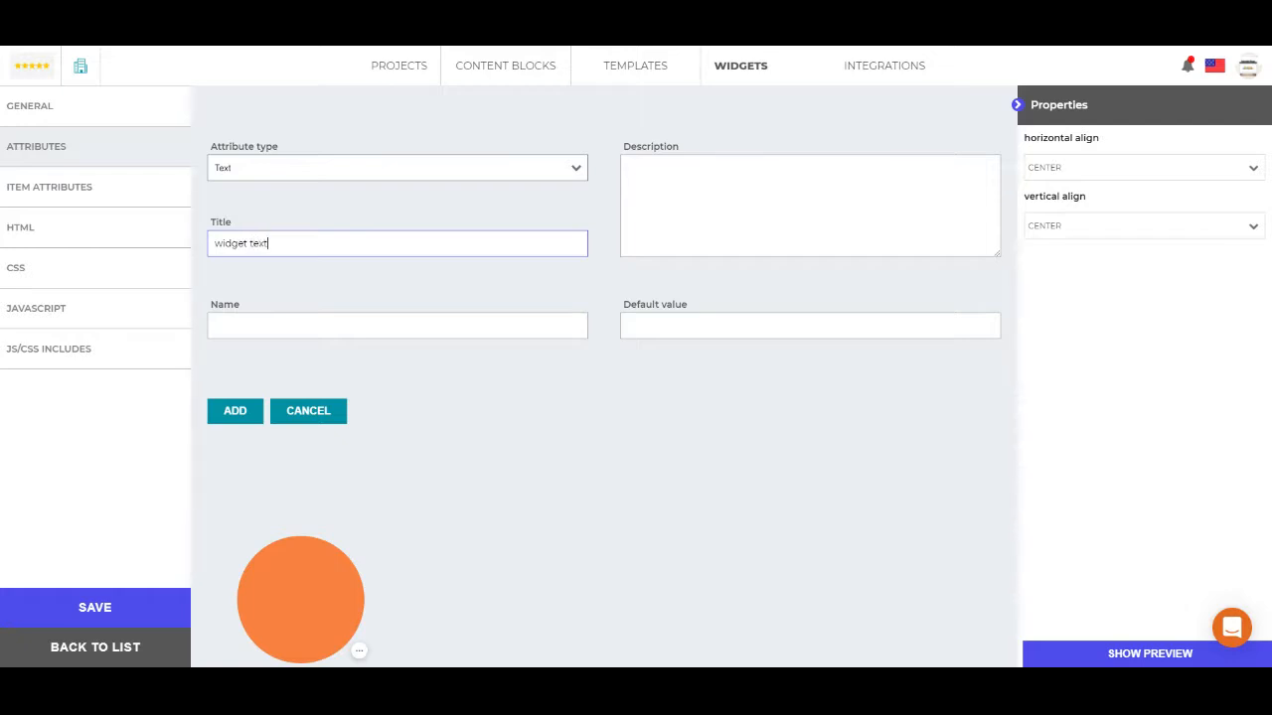
pyautogui.click(398, 198)
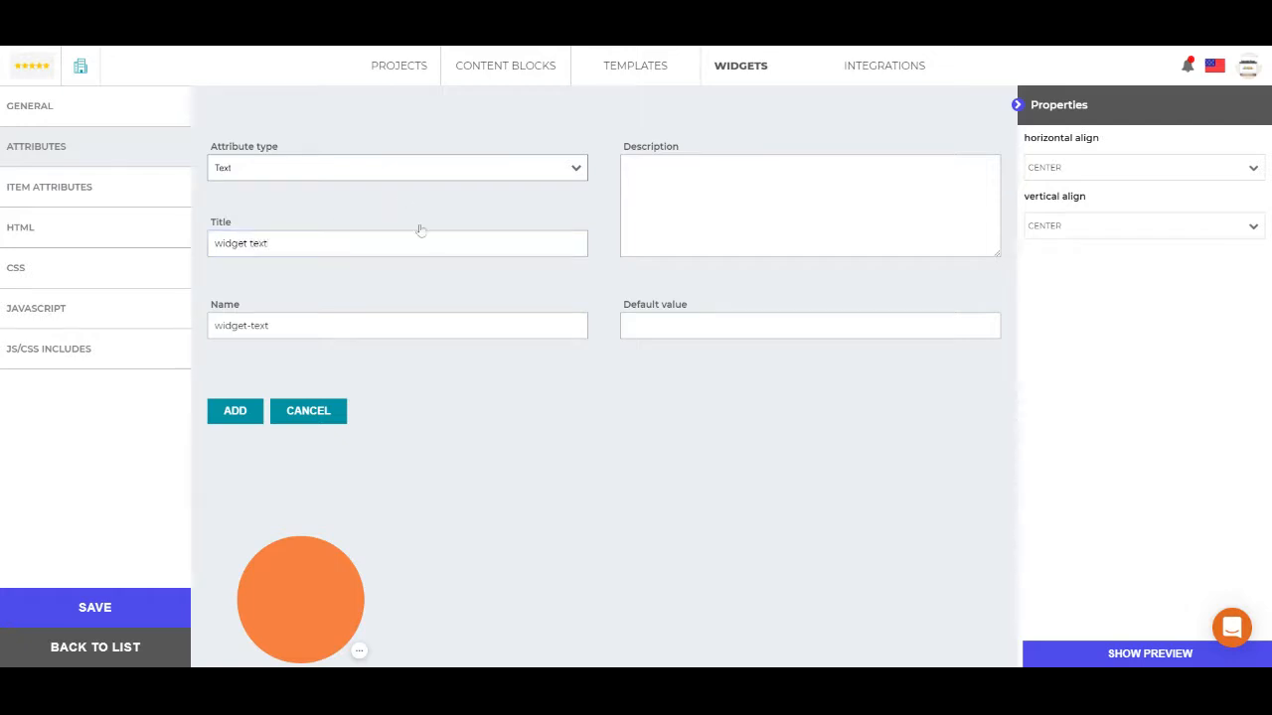
pyautogui.click(810, 326)
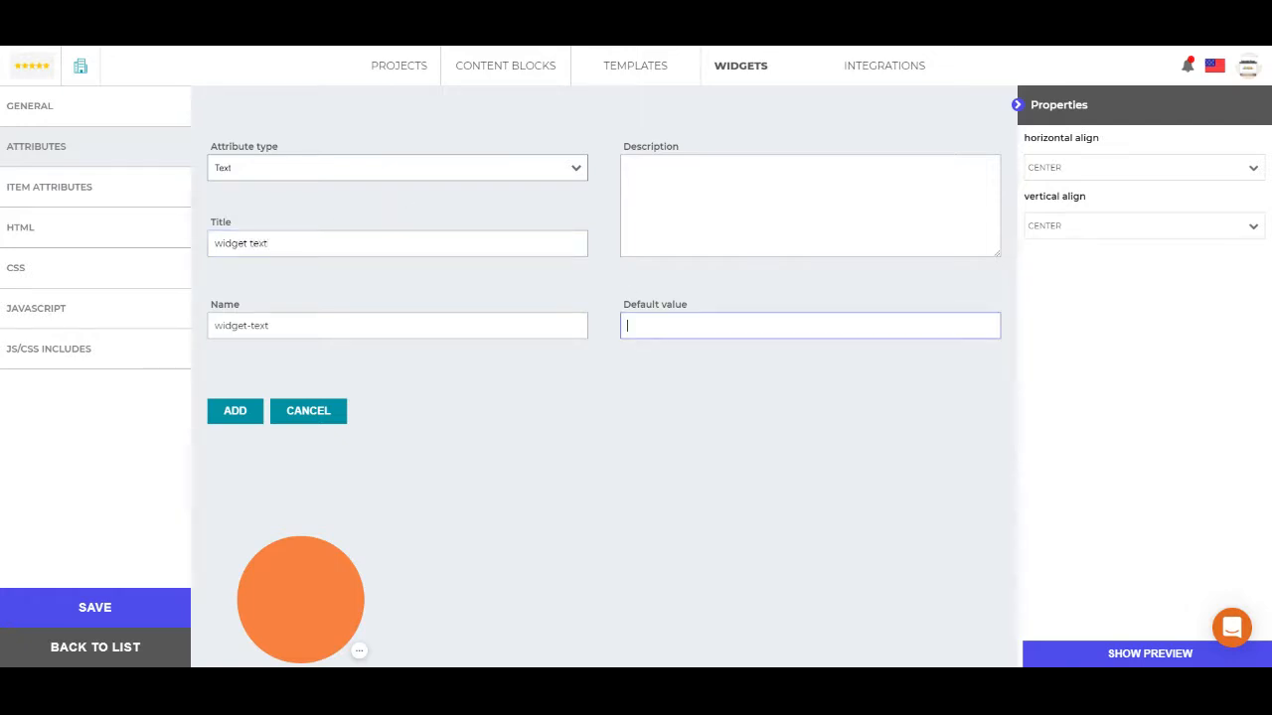
pyautogui.write('SOME DEAFULT TEXT')
pyautogui.click(250, 417)
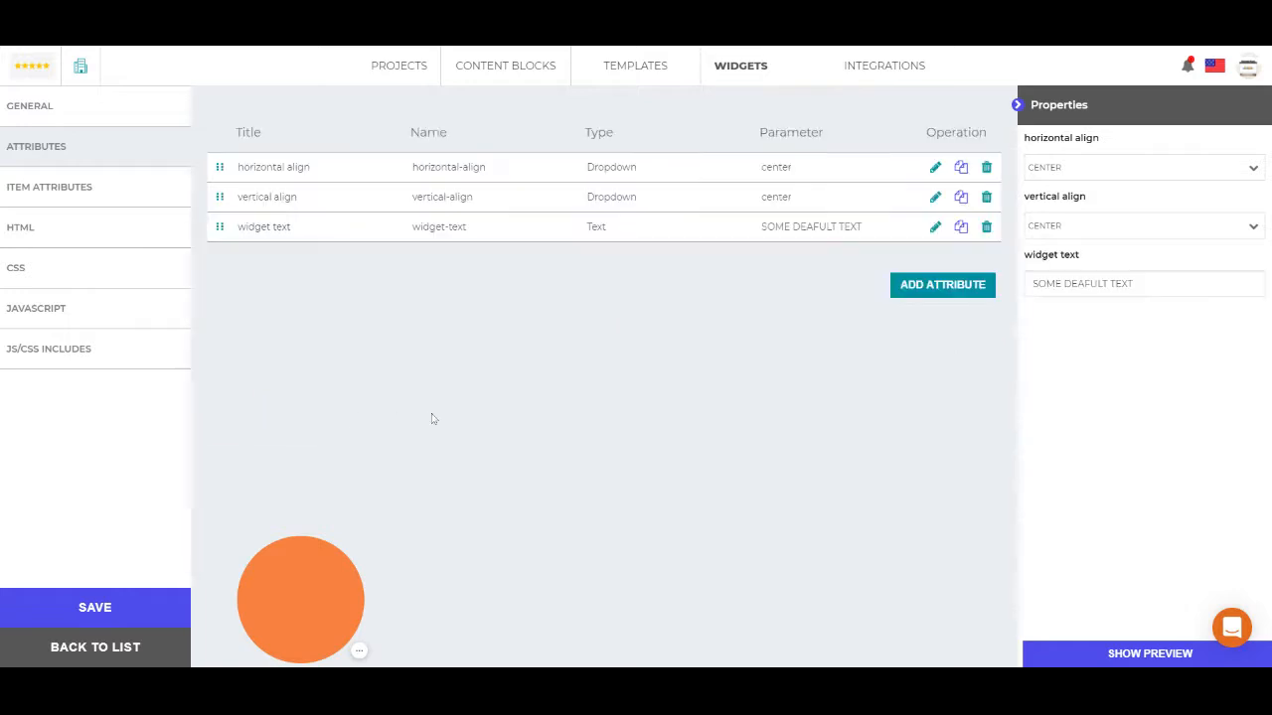
# Step: Replace SOME TEXT in the widget's HTML with the {{widget-text}} placeholder and check the result in the preview
pyautogui.click(54, 239)
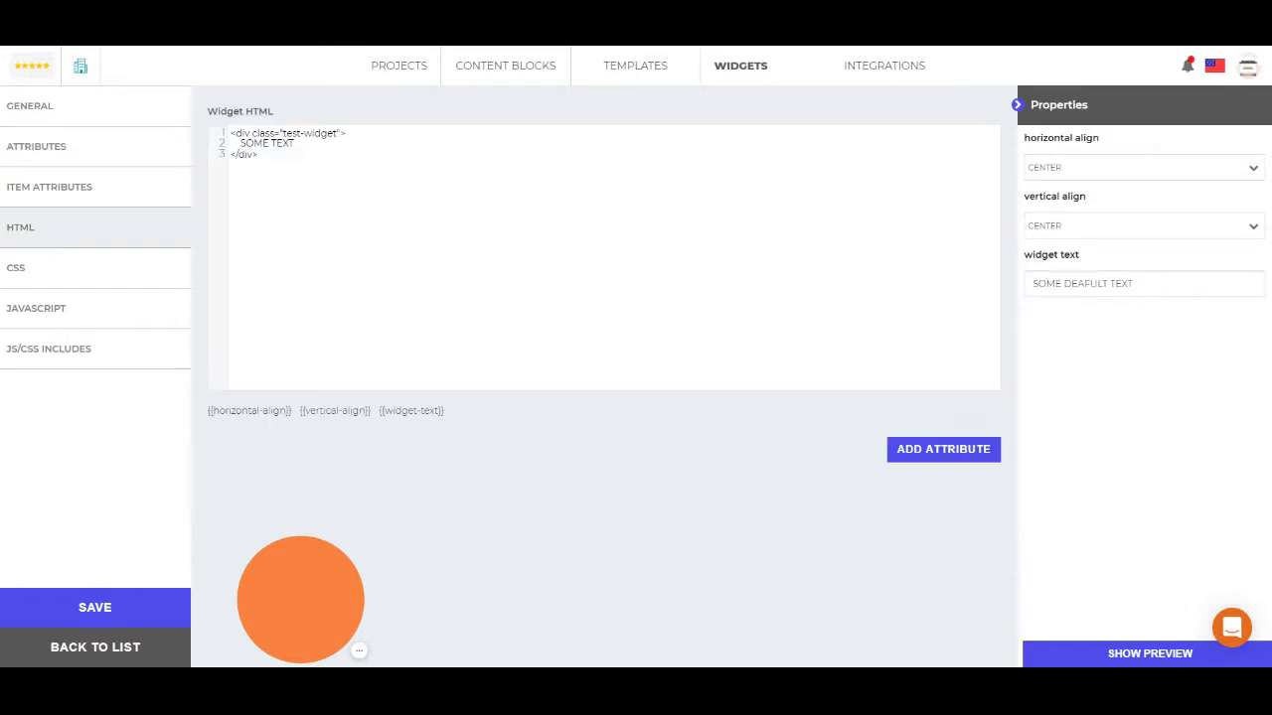
pyautogui.moveTo(240, 143); pyautogui.dragTo(294, 144)
pyautogui.click(277, 143)
pyautogui.moveTo(240, 143); pyautogui.dragTo(294, 143)
pyautogui.press('BackSpace')
pyautogui.click(410, 413)
pyautogui.click(1114, 653)
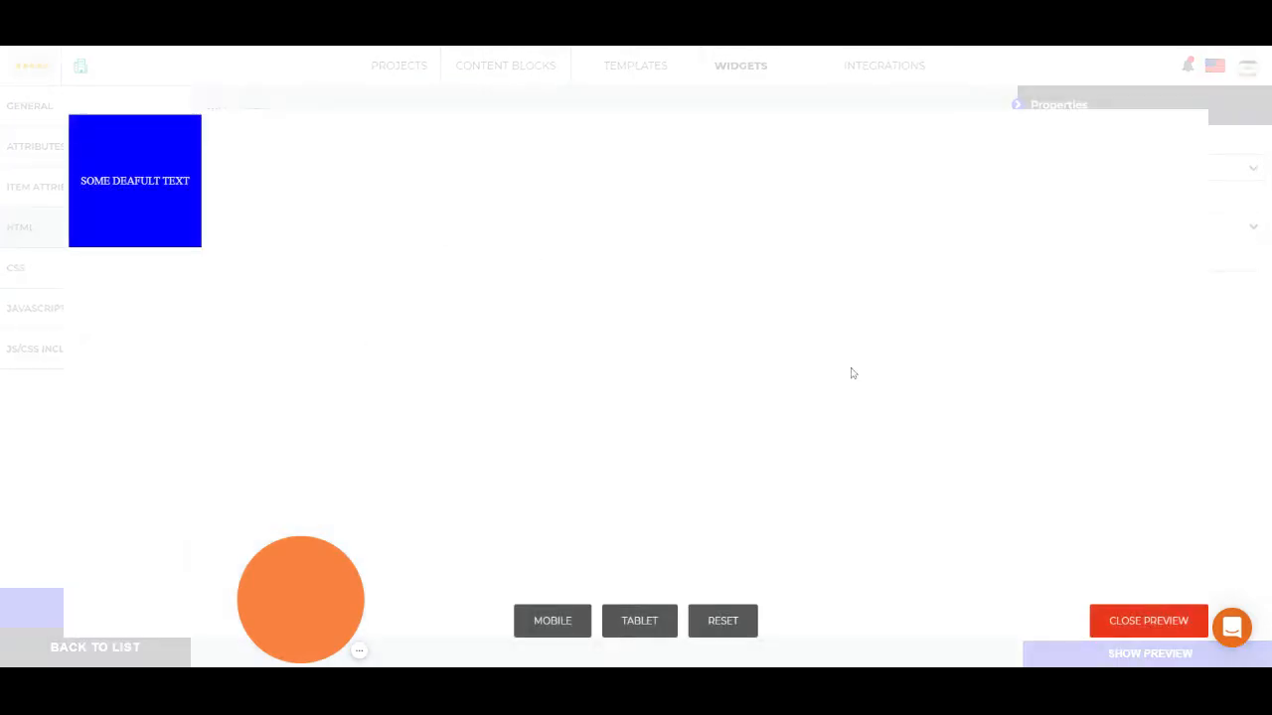
pyautogui.click(1139, 623)
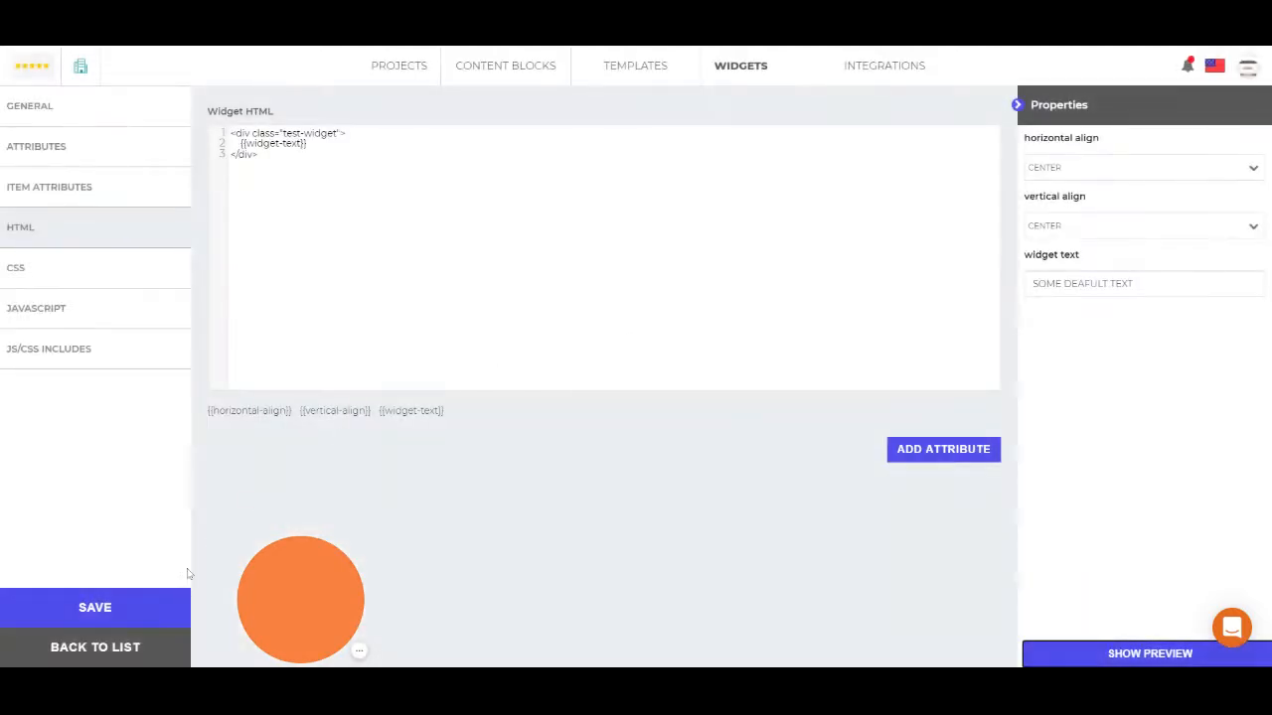
# Step: Save the test widget, leave the widget editor and open Test widget page from the projects
pyautogui.click(149, 609)
pyautogui.click(156, 646)
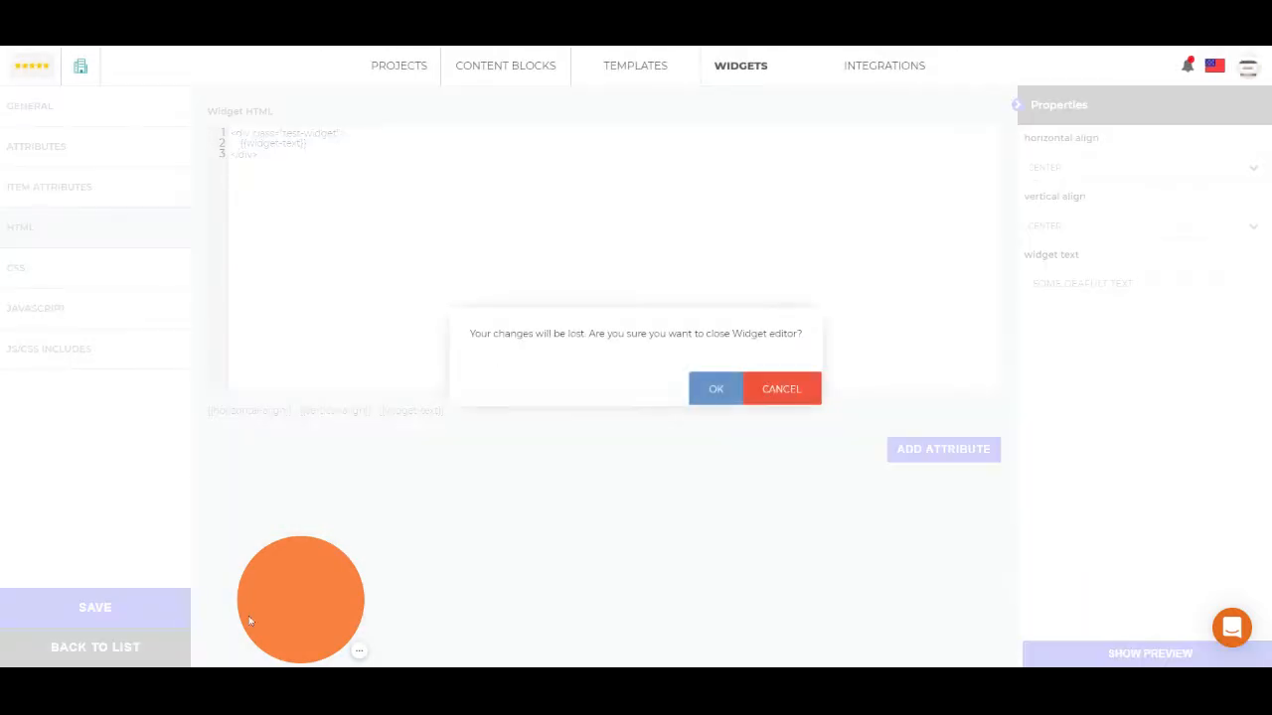
pyautogui.click(734, 389)
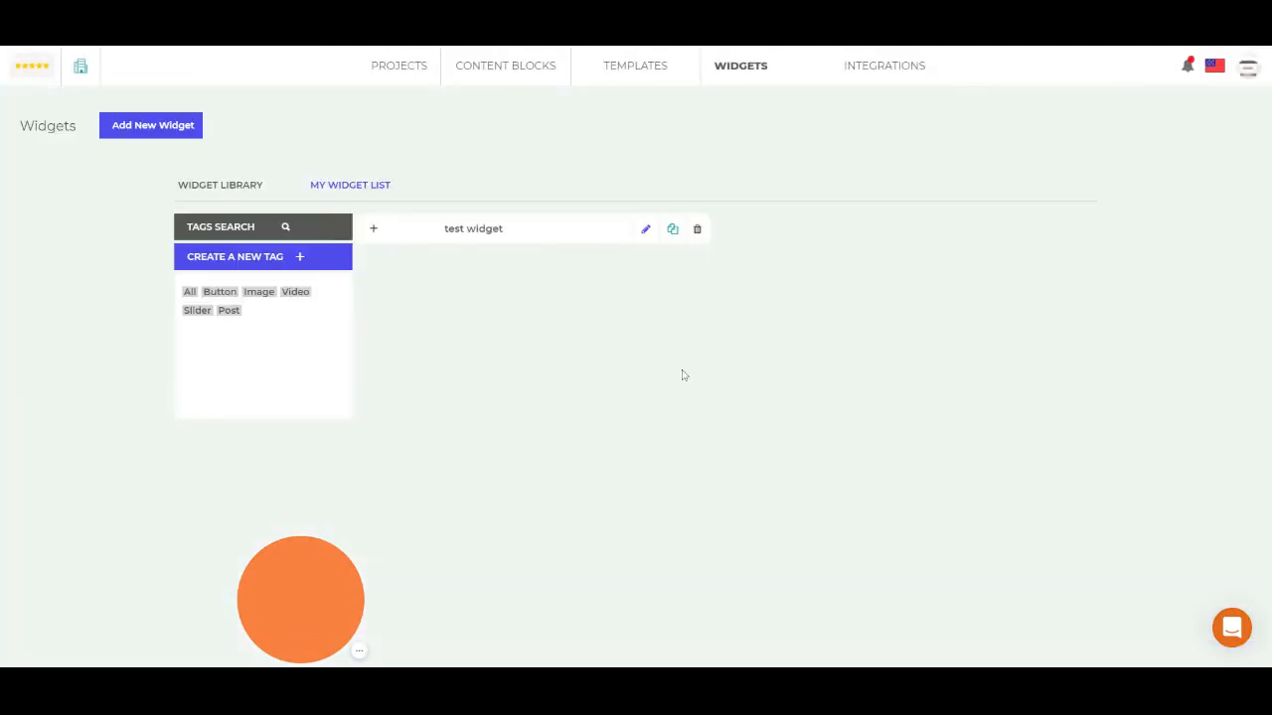
pyautogui.click(406, 78)
pyautogui.click(375, 196)
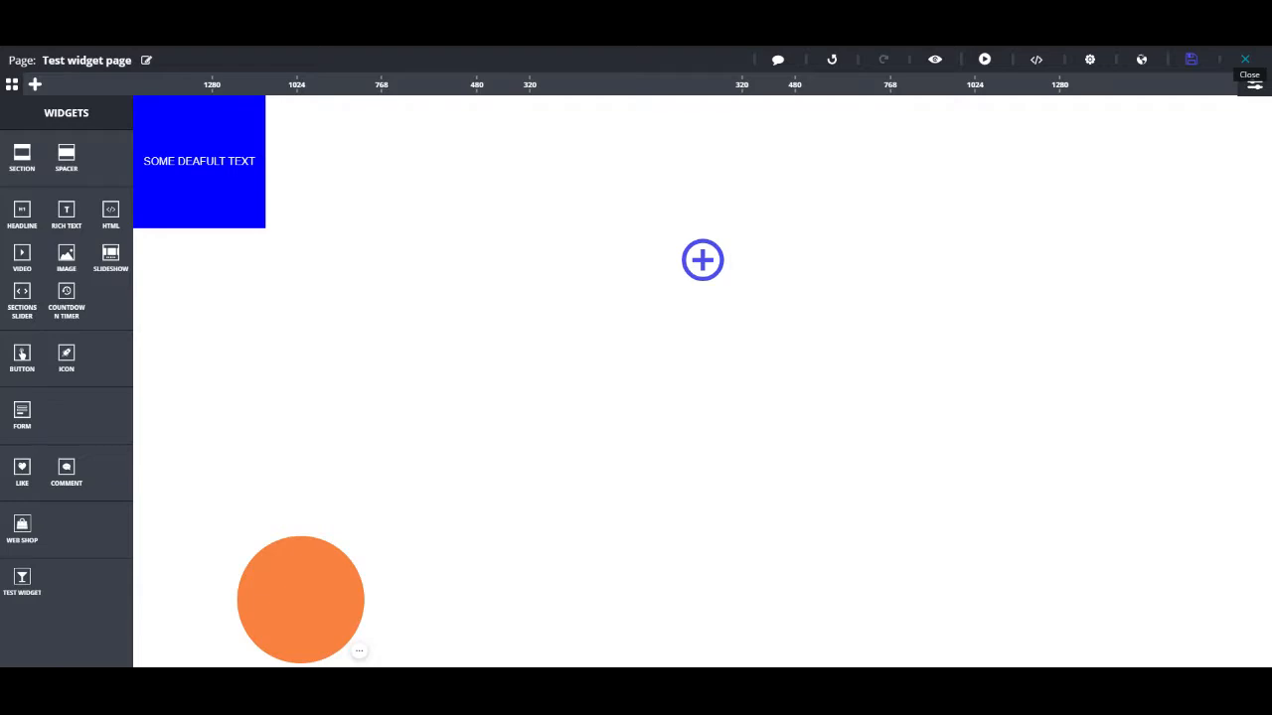
# Step: Close the page editor and reopen test widget from the personal widget list at its JavaScript code
pyautogui.click(1245, 59)
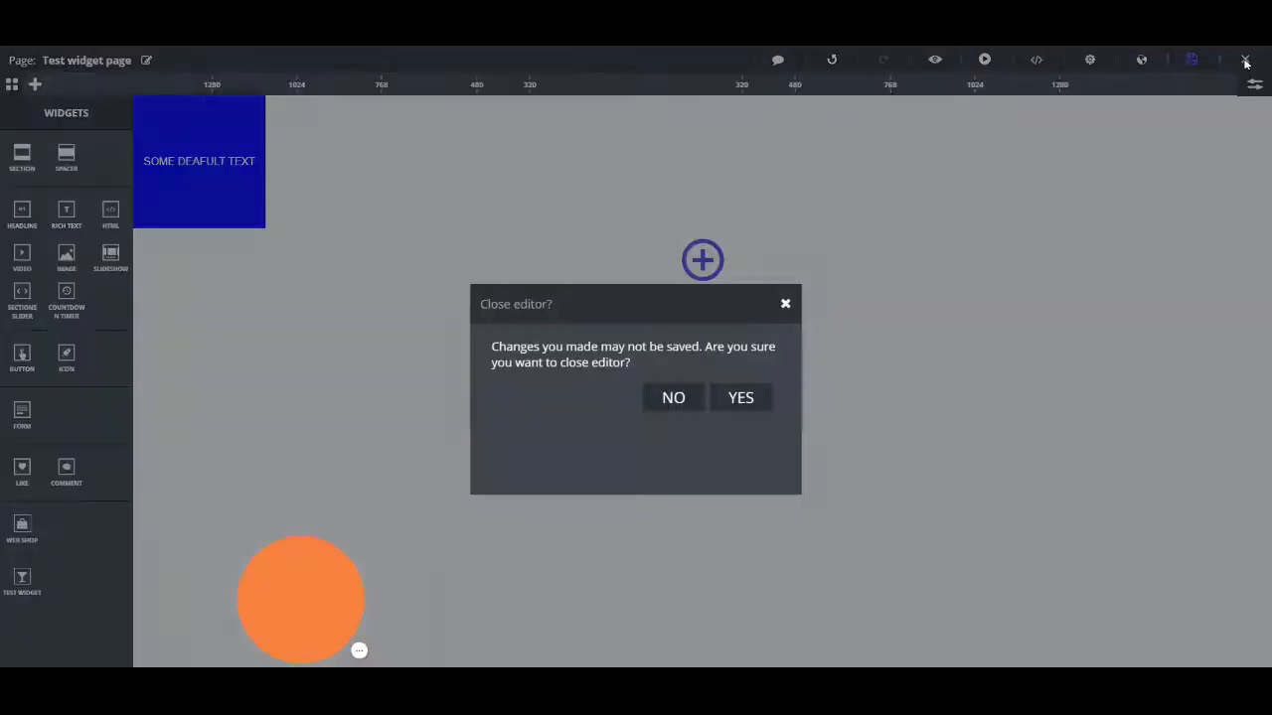
pyautogui.click(749, 396)
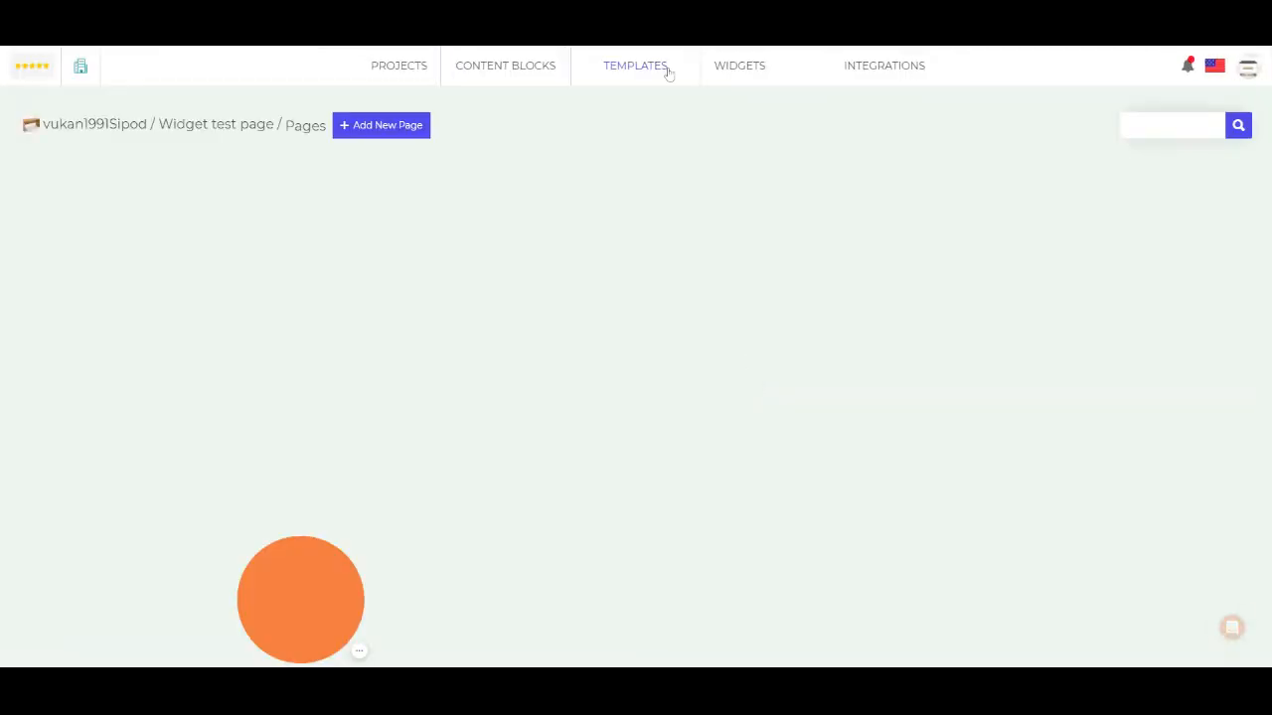
pyautogui.click(736, 68)
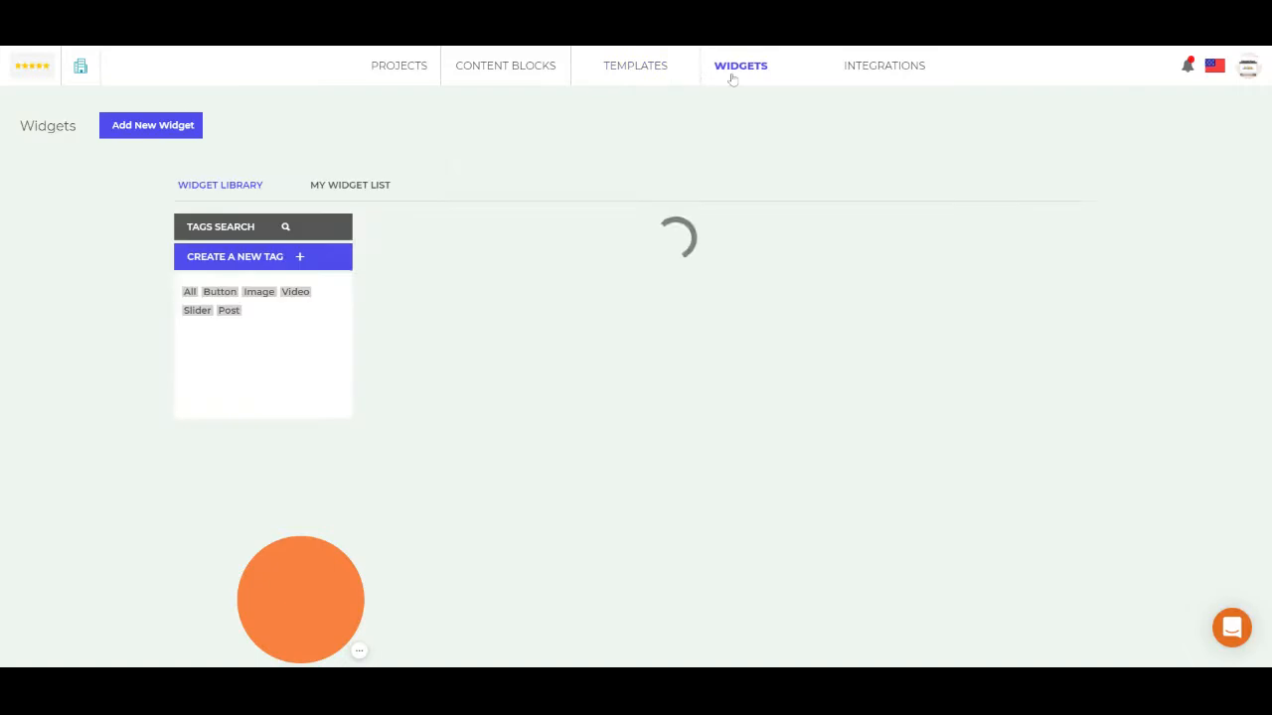
pyautogui.click(358, 188)
pyautogui.click(645, 229)
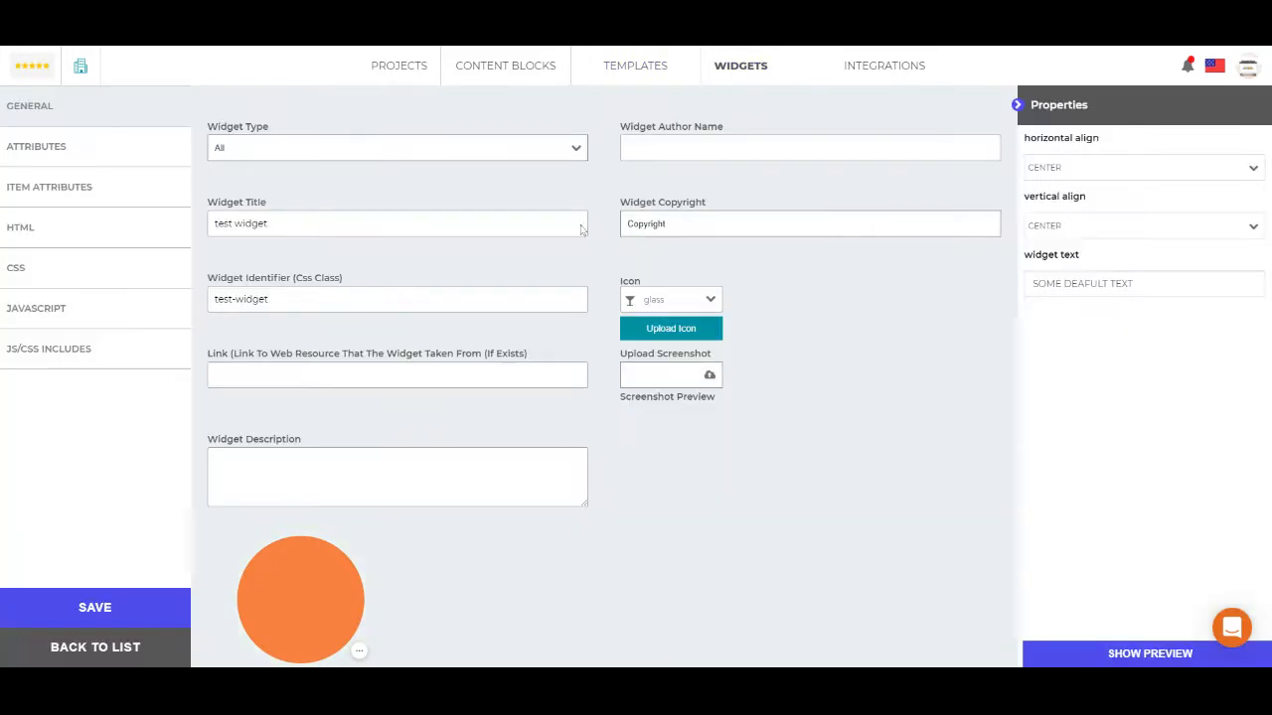
pyautogui.click(51, 309)
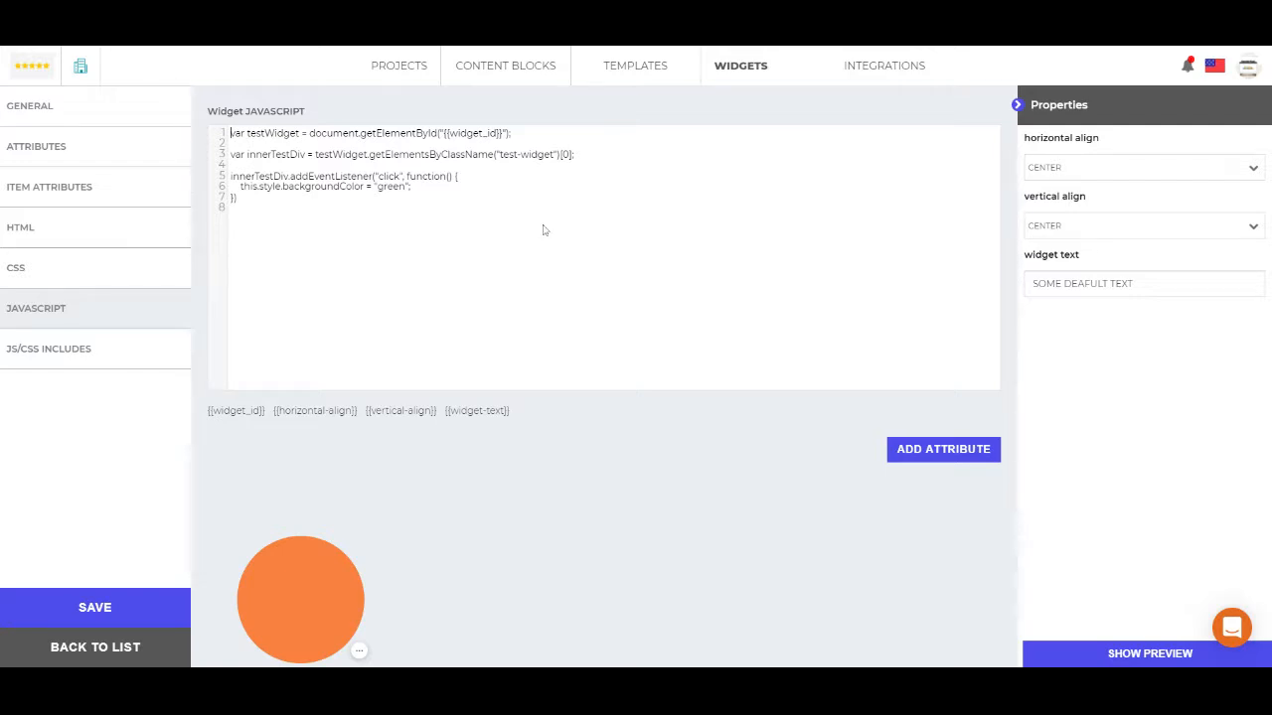
# Step: Wrap the widget's whole script in an immediately invoked function, (function() { ... })()
pyautogui.press('Return')
pyautogui.press('Return')
pyautogui.press('Up')
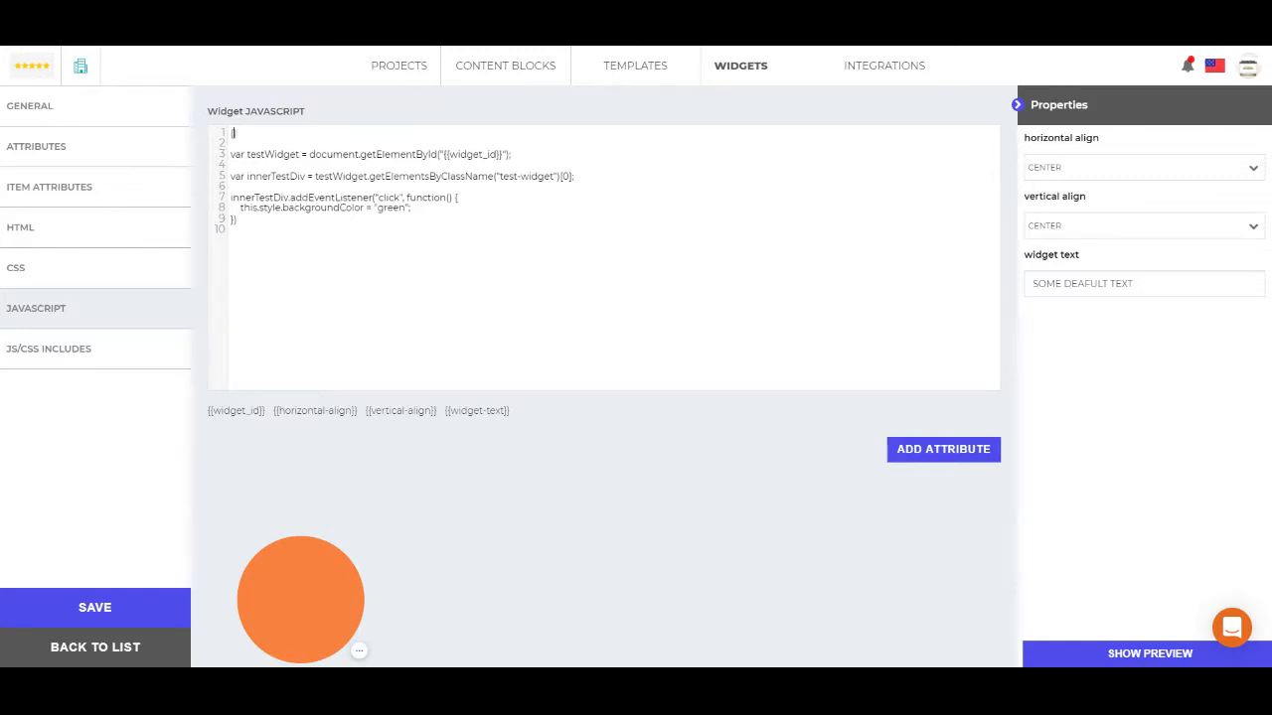
pyautogui.write('(function() {')
pyautogui.press('Return')
pyautogui.press('Return')
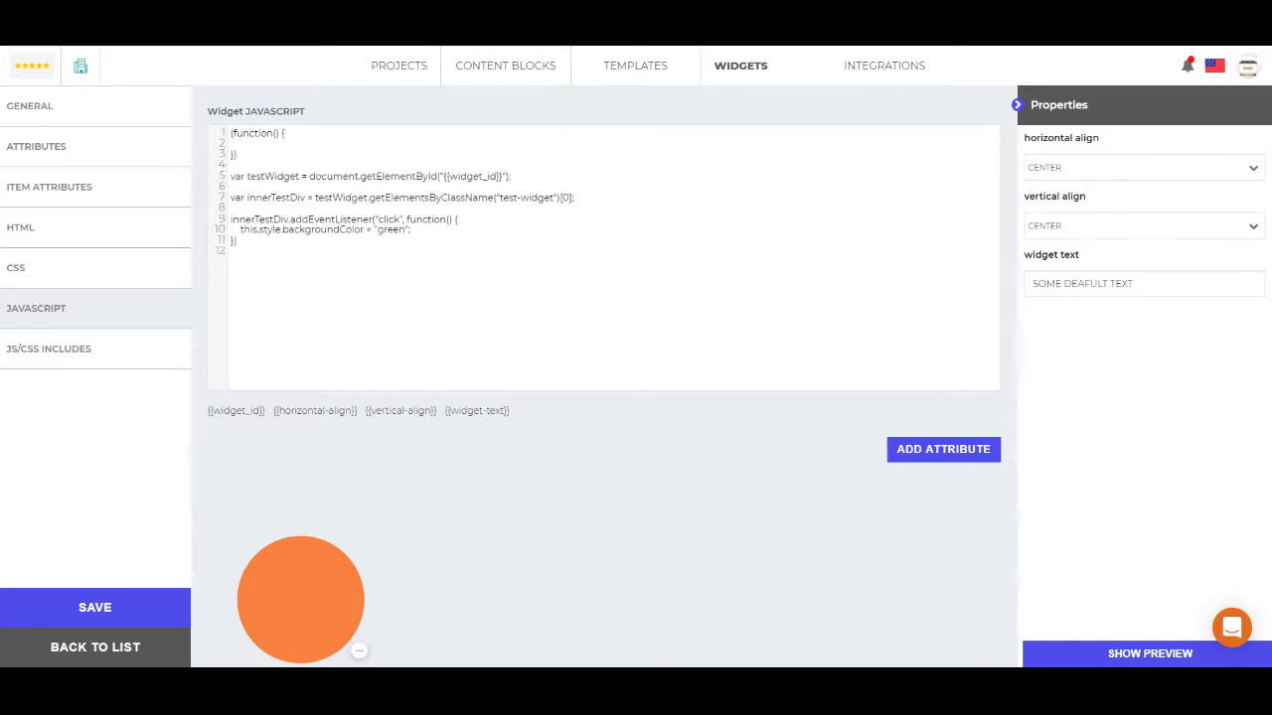
pyautogui.write('(')
pyautogui.moveTo(237, 242); pyautogui.dragTo(230, 176)
pyautogui.hotkey('ctrl', 'c')
pyautogui.press('BackSpace')
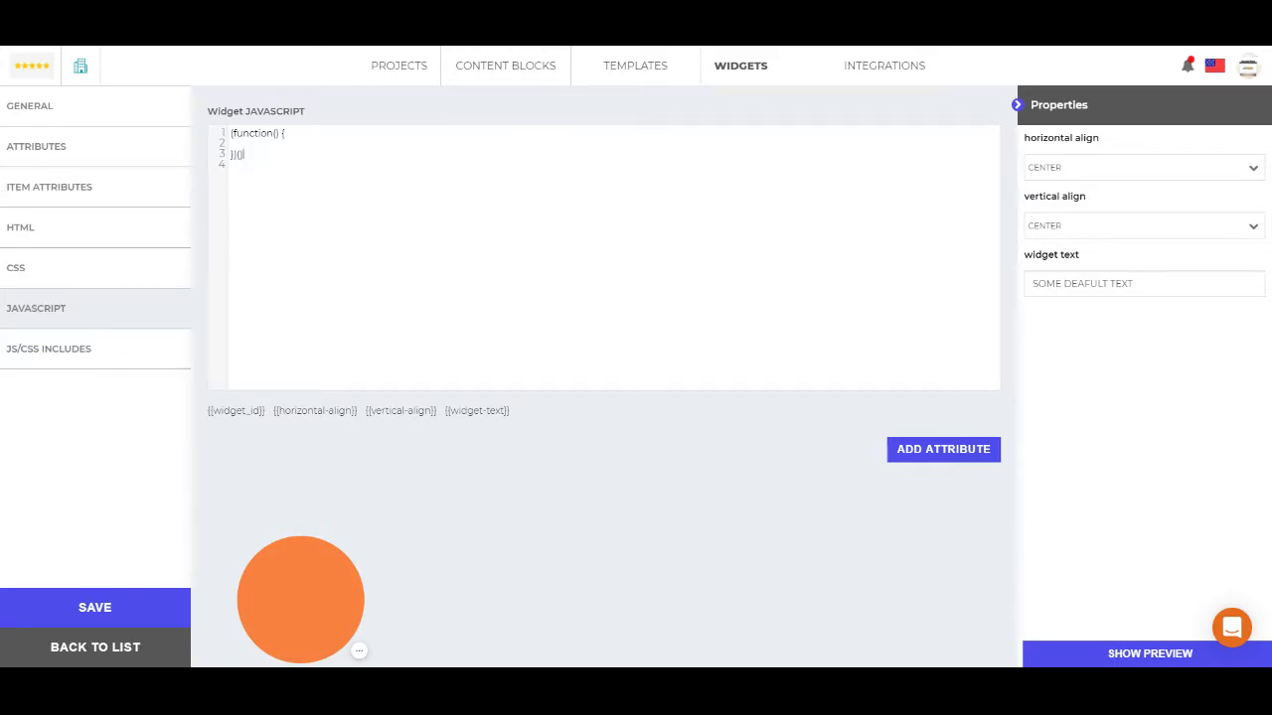
pyautogui.hotkey('ctrl', 'v')
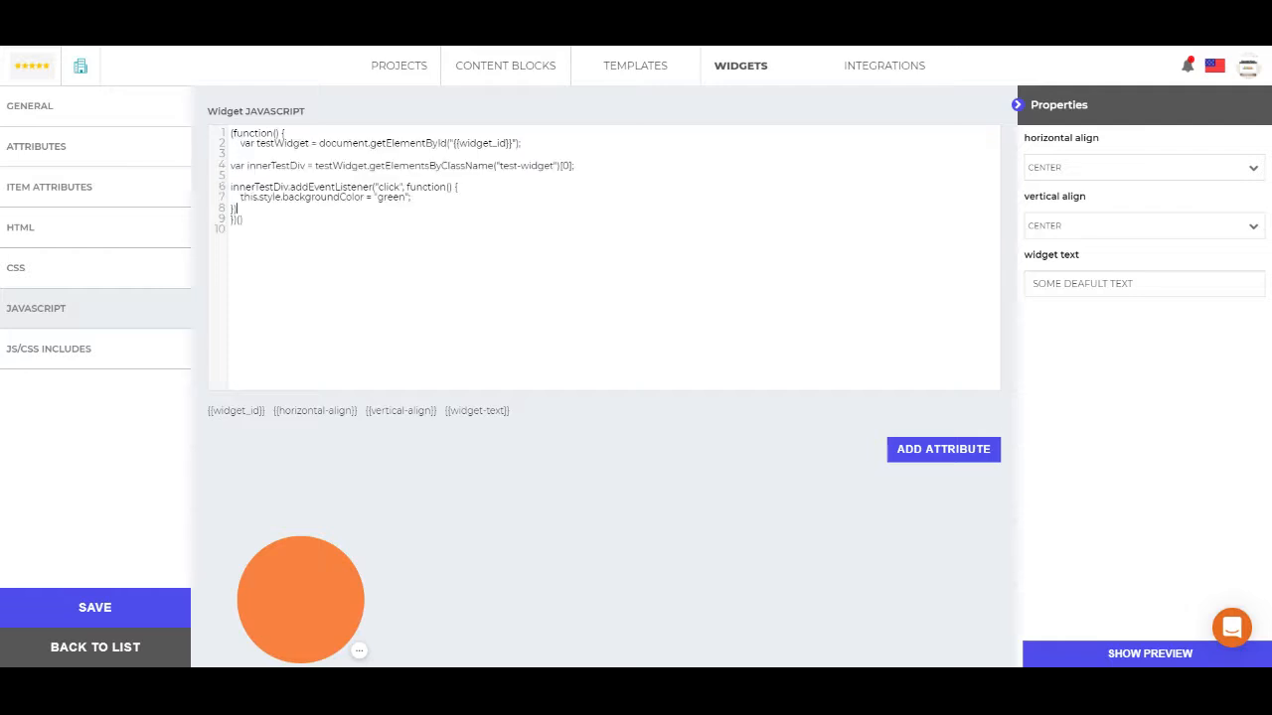
# Step: Indent the code inside the wrapper function and add blank lines after its opening and before its closing line
pyautogui.moveTo(230, 166); pyautogui.dragTo(238, 208)
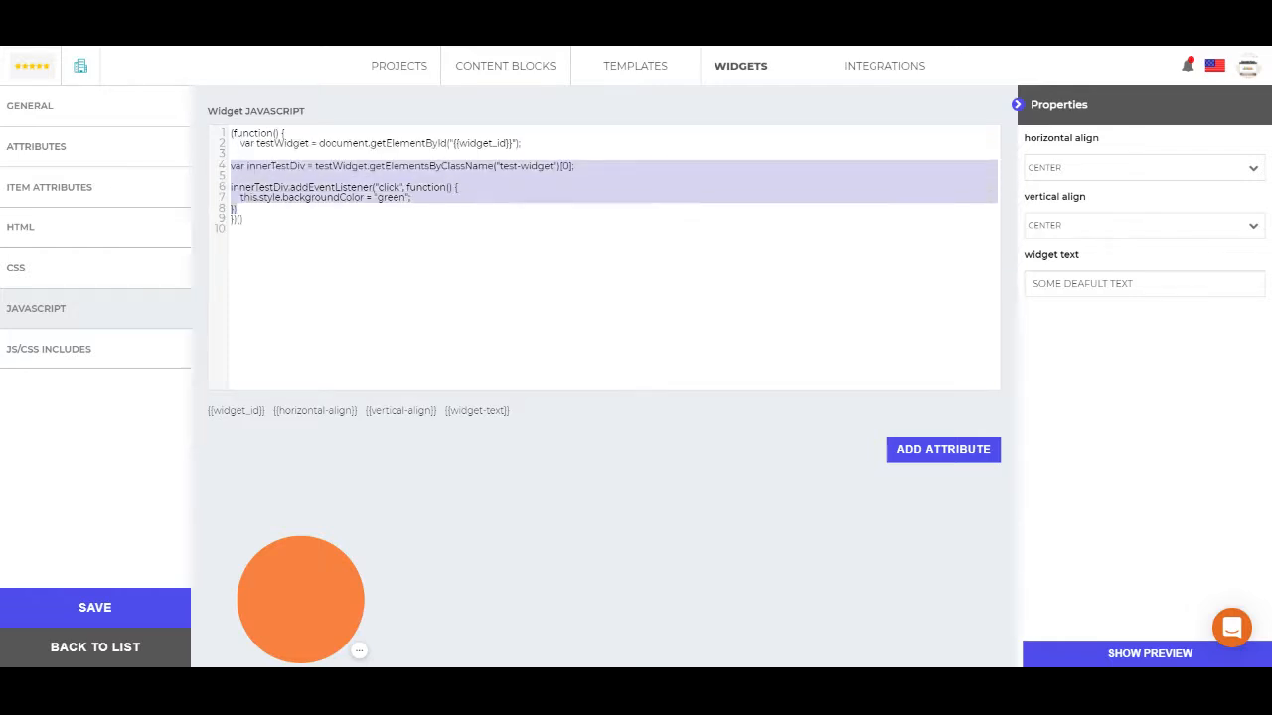
pyautogui.press('Tab')
pyautogui.click(247, 207)
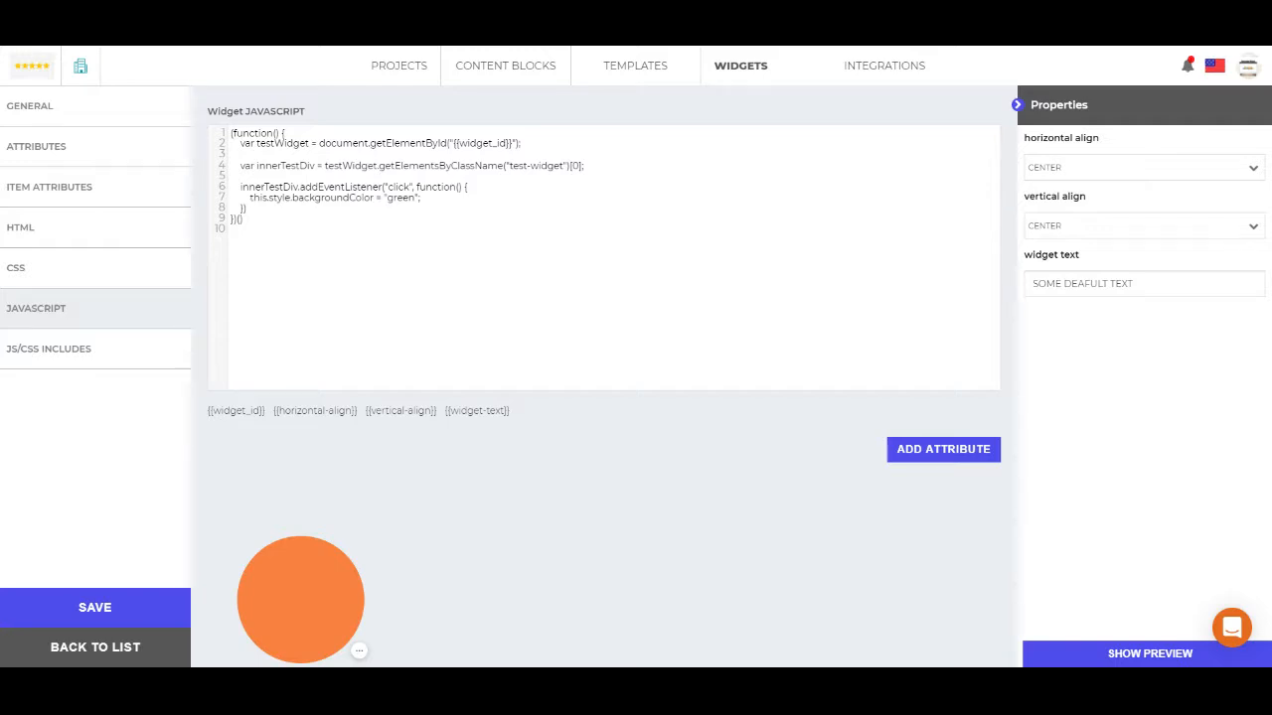
pyautogui.moveTo(244, 219); pyautogui.dragTo(220, 141)
pyautogui.click(283, 187)
pyautogui.press('Return')
pyautogui.press('Return')
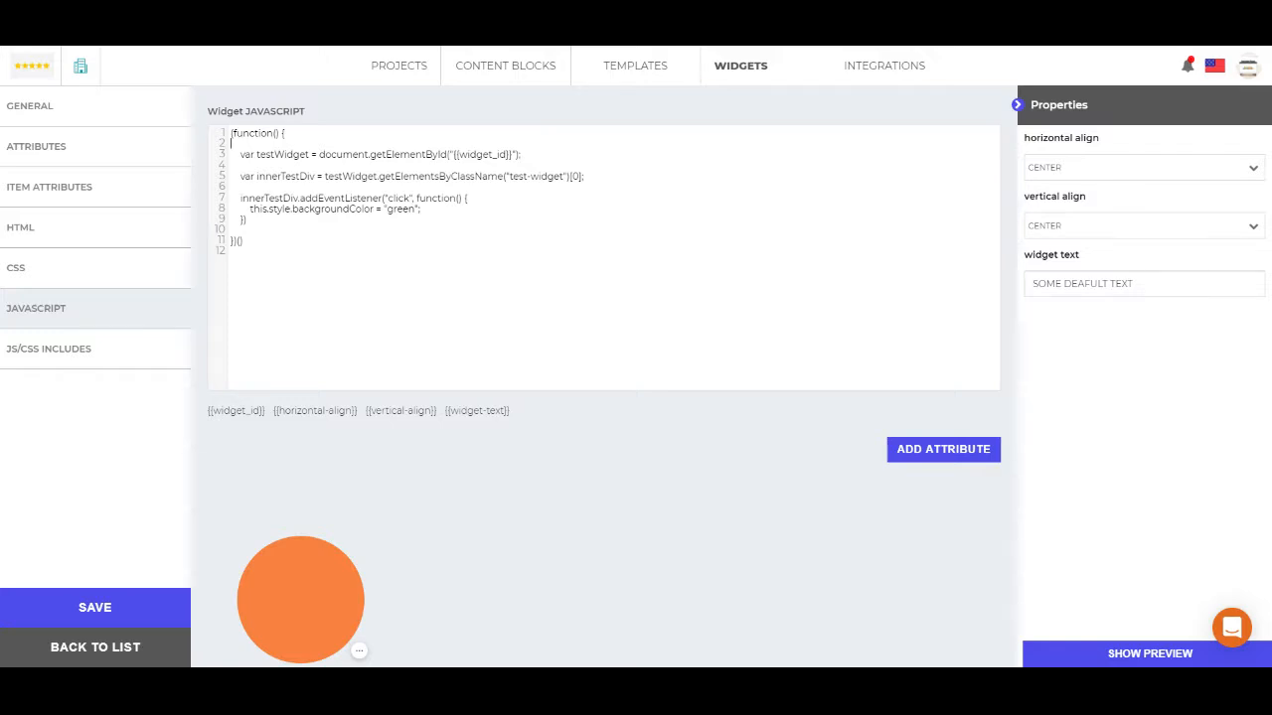
# Step: Examine how the wrapper function scopes the testWidget and innerTestDiv variables in the script
pyautogui.doubleClick(266, 155)
pyautogui.doubleClick(274, 177)
pyautogui.doubleClick(274, 155)
pyautogui.click(232, 144)
pyautogui.click(287, 133)
pyautogui.doubleClick(283, 155)
pyautogui.click(231, 186)
pyautogui.hotkey('ctrl', 'shift', 'Home')
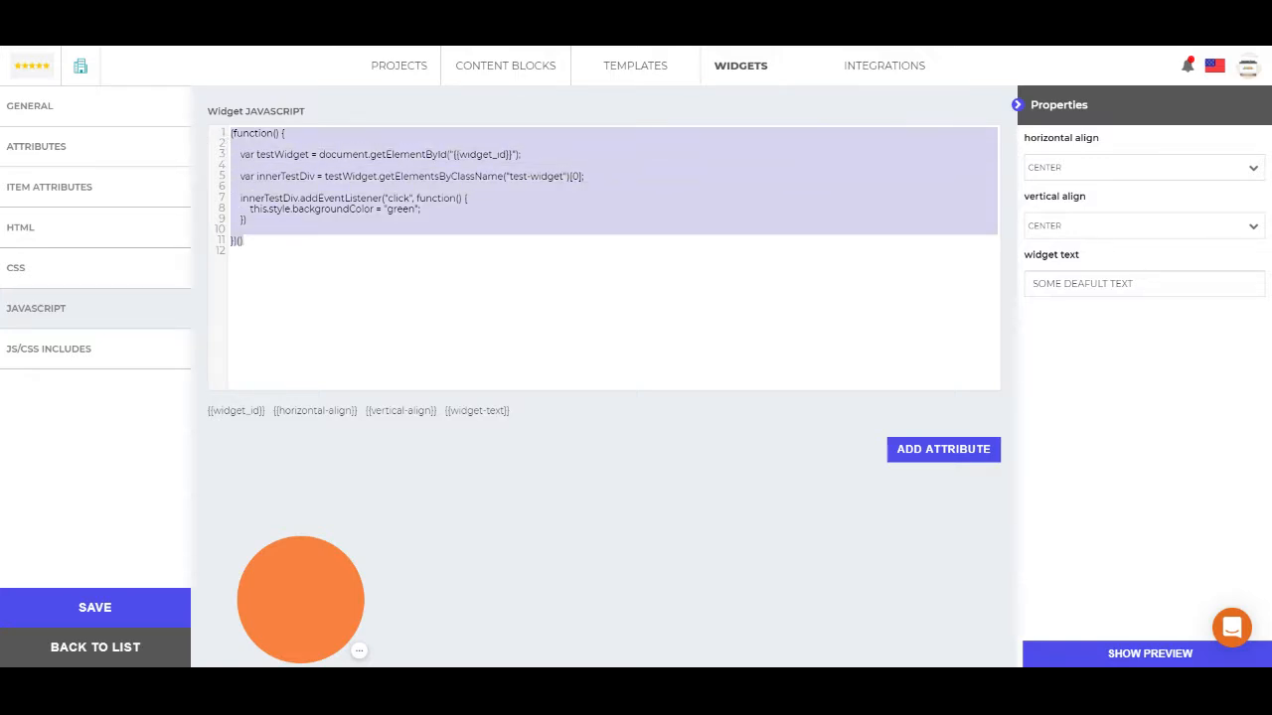
pyautogui.click(244, 240)
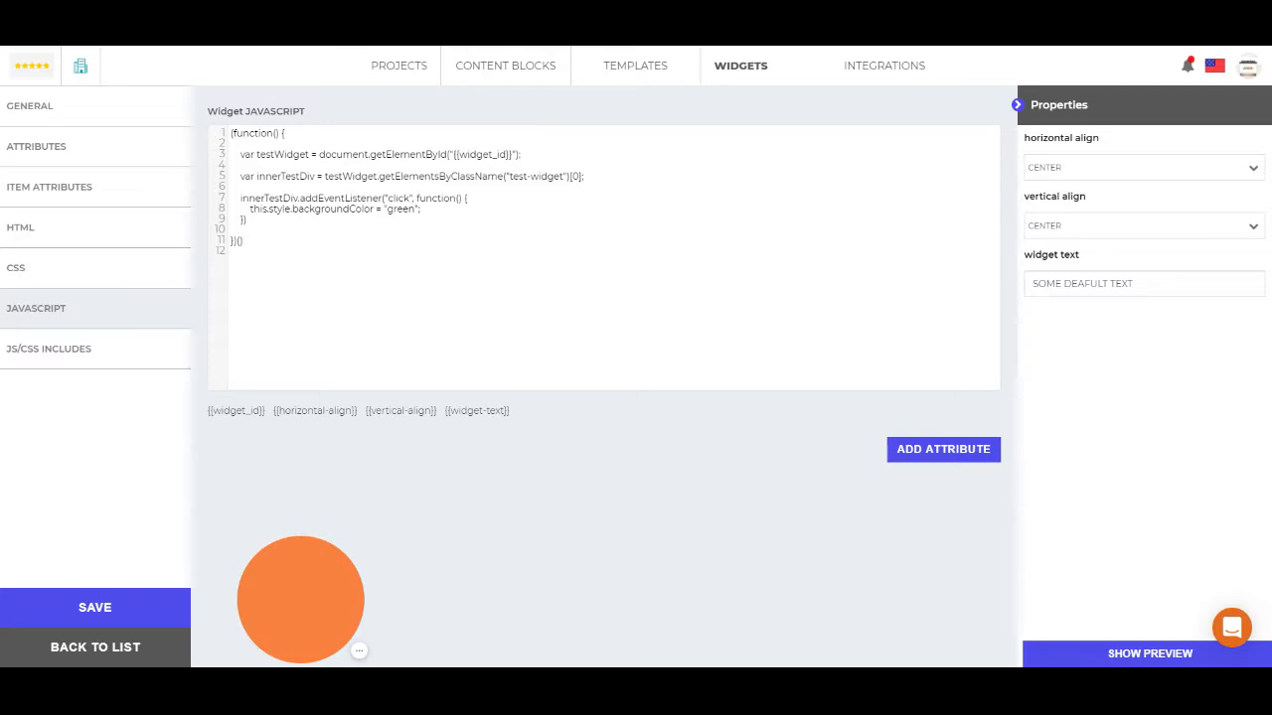
pyautogui.doubleClick(284, 155)
pyautogui.doubleClick(286, 176)
pyautogui.click(285, 132)
# Step: Save the widget and reopen Test widget page in the page editor
pyautogui.click(136, 616)
pyautogui.click(399, 65)
pyautogui.click(334, 199)
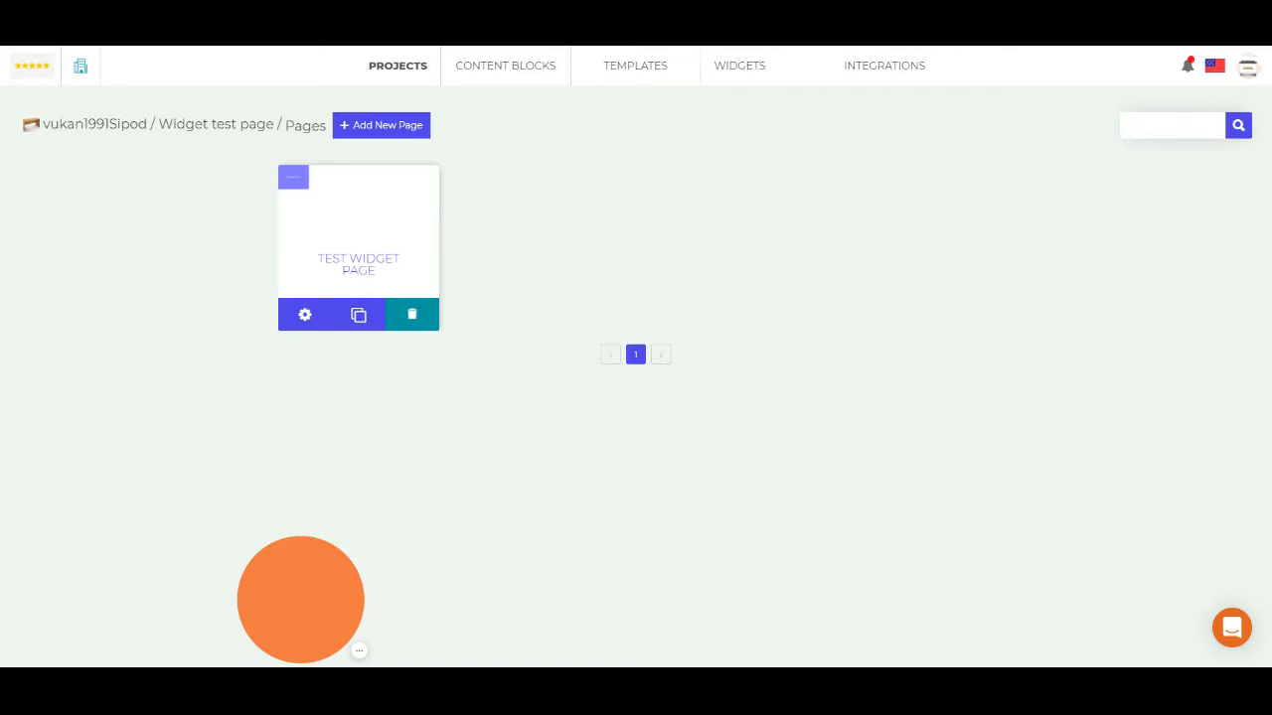
pyautogui.click(431, 206)
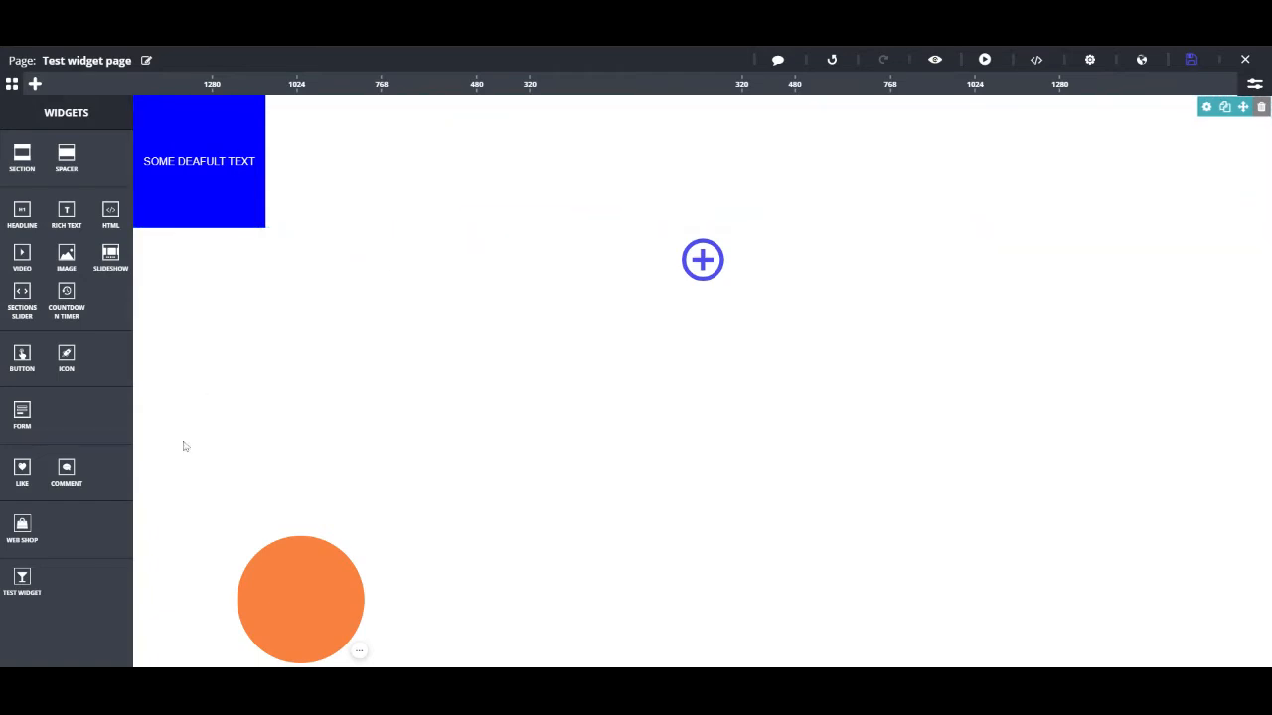
# Step: Add two more test widgets below the existing one and trigger the click script on all three
pyautogui.moveTo(22, 579); pyautogui.dragTo(279, 348)
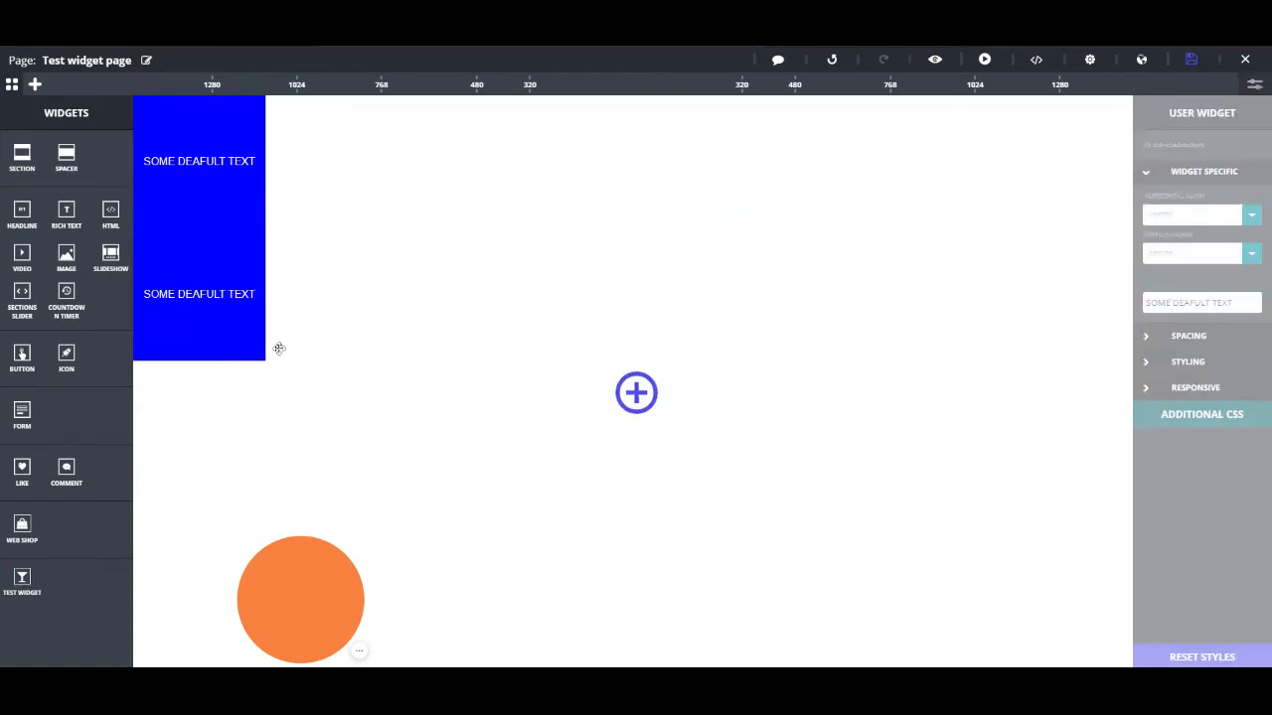
pyautogui.click(250, 292)
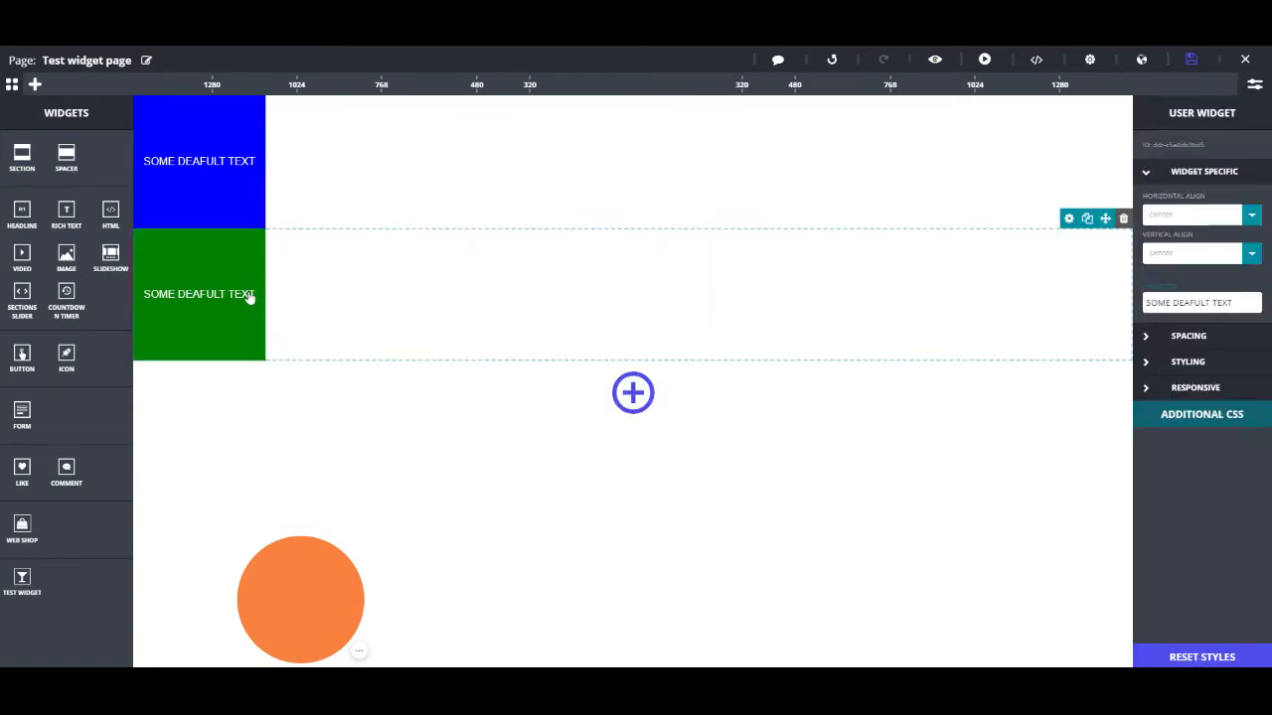
pyautogui.click(242, 211)
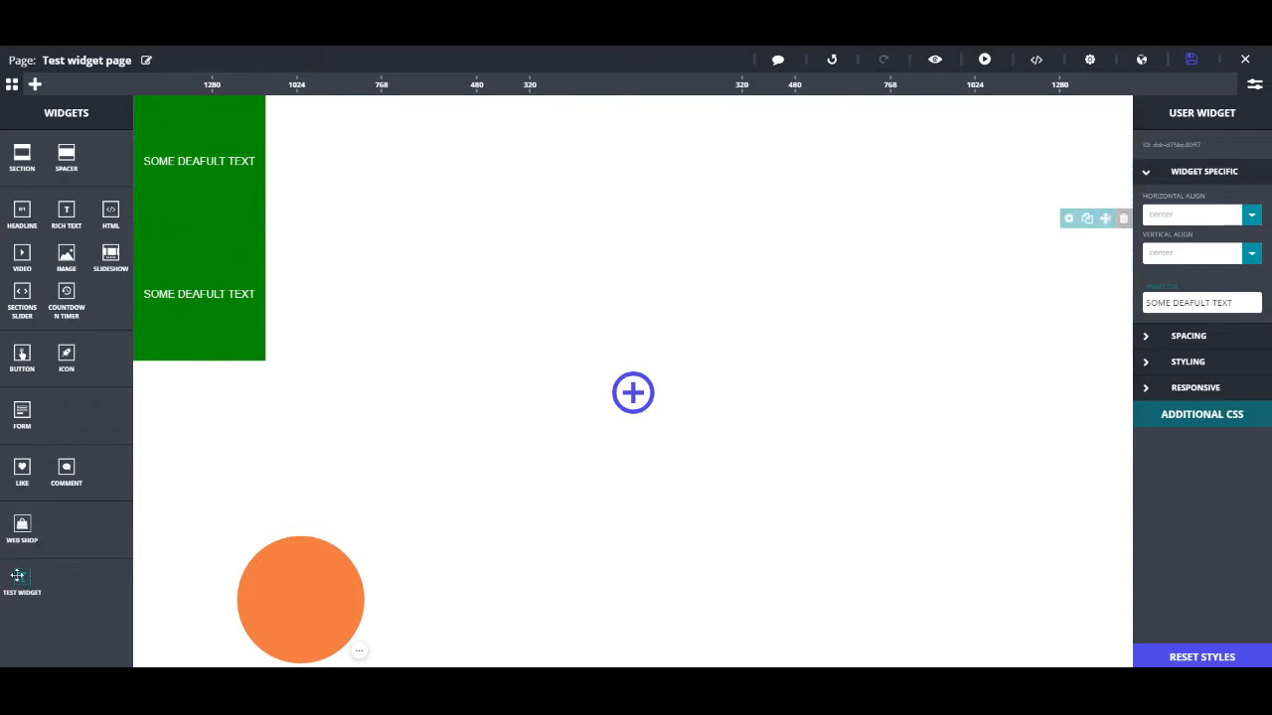
pyautogui.moveTo(22, 578); pyautogui.dragTo(211, 441)
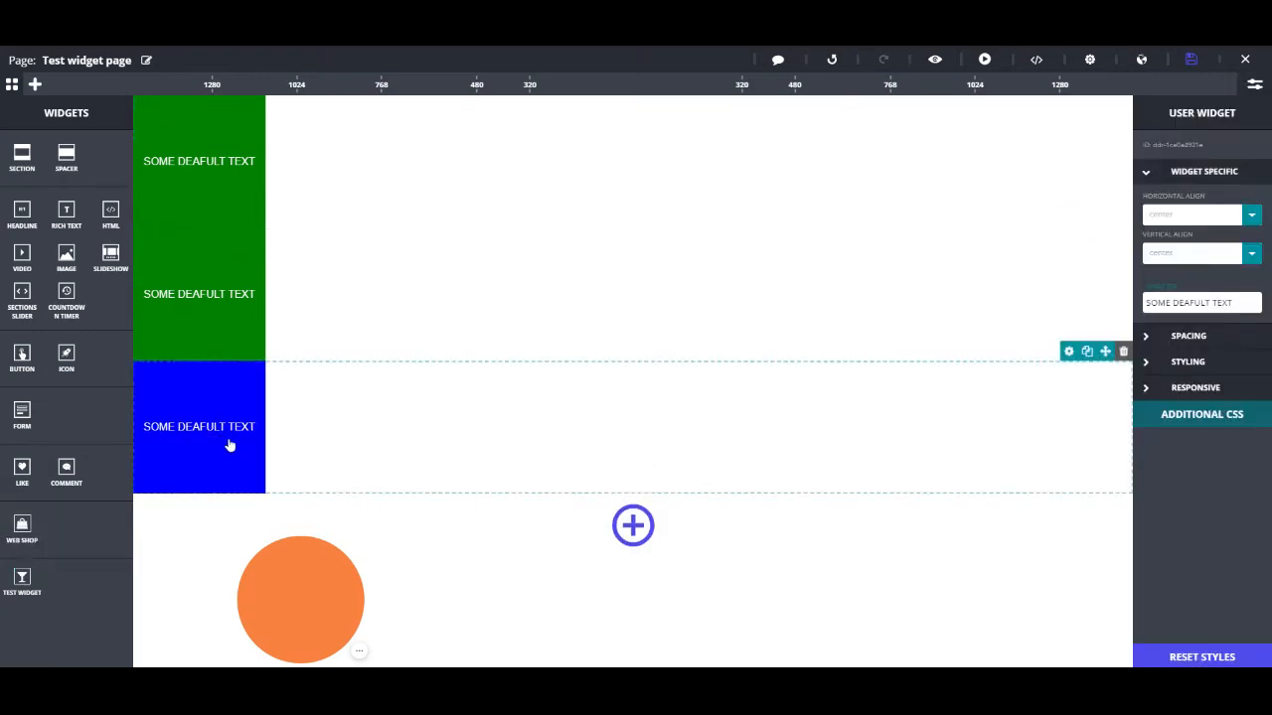
pyautogui.click(230, 446)
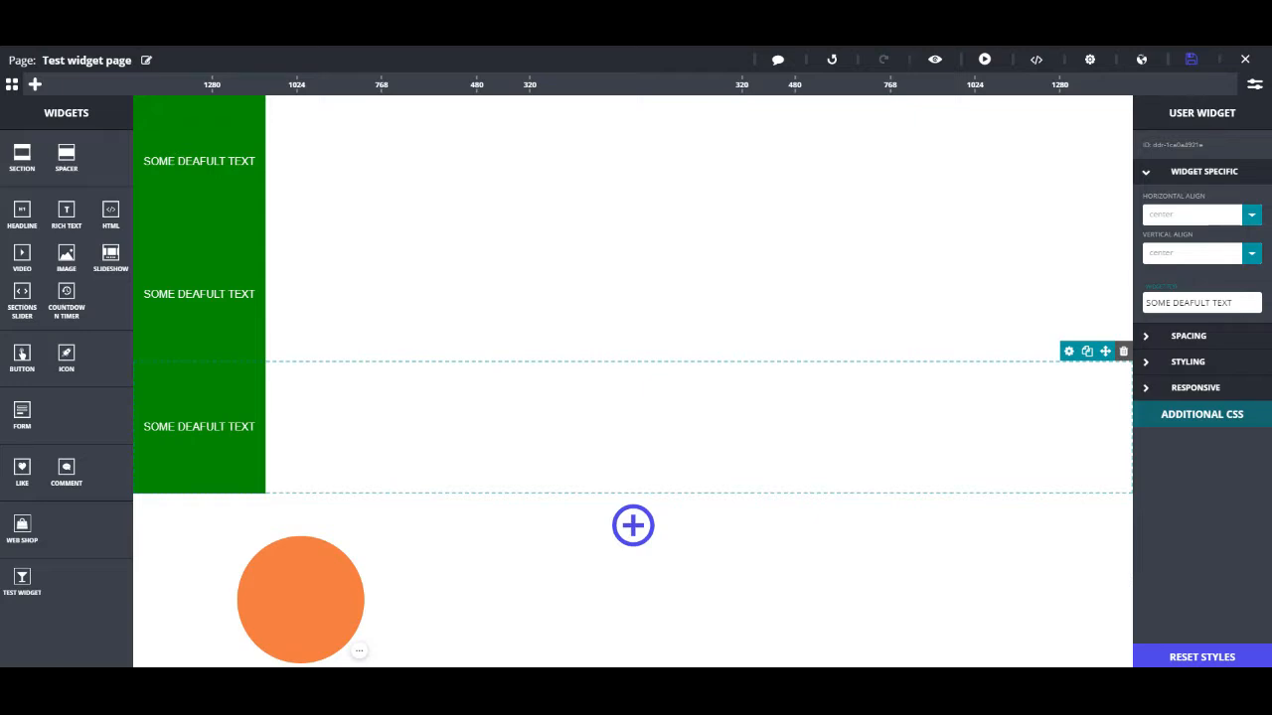
# Step: Try left horizontal alignment on the first widget, and settle on right horizontal and top vertical alignment
pyautogui.click(1250, 215)
pyautogui.click(1214, 241)
pyautogui.click(1250, 215)
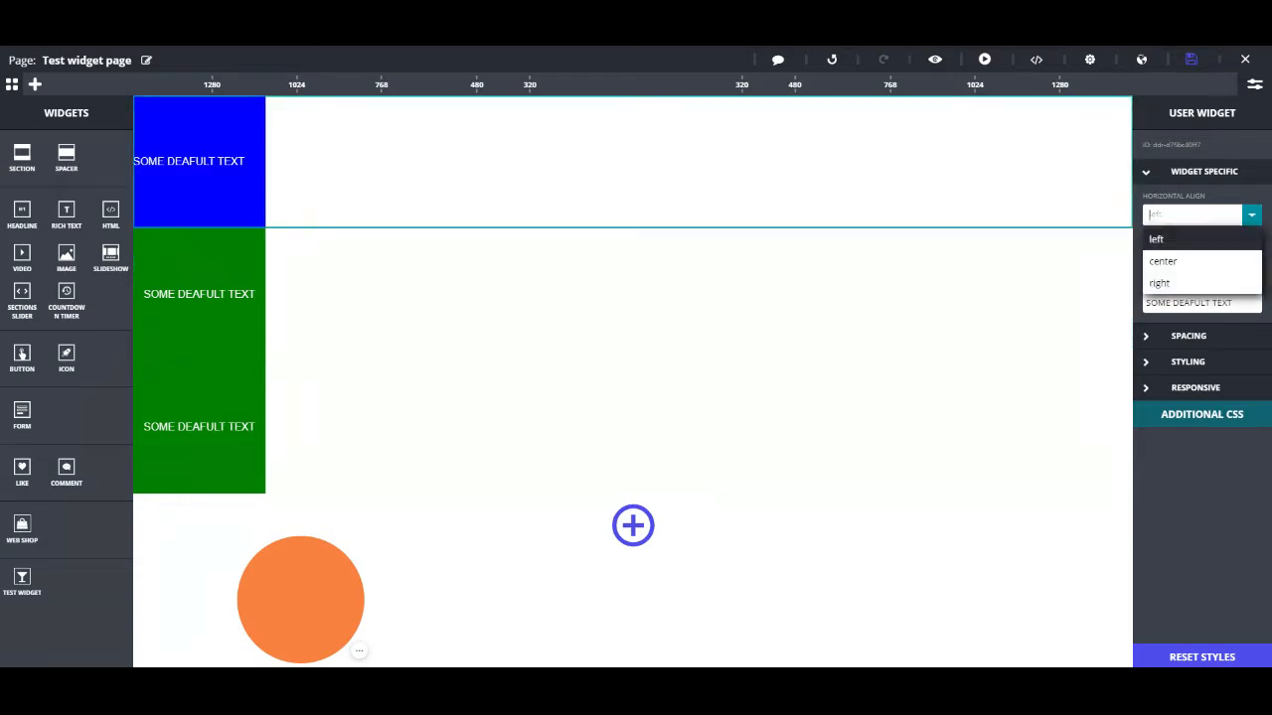
pyautogui.click(1215, 282)
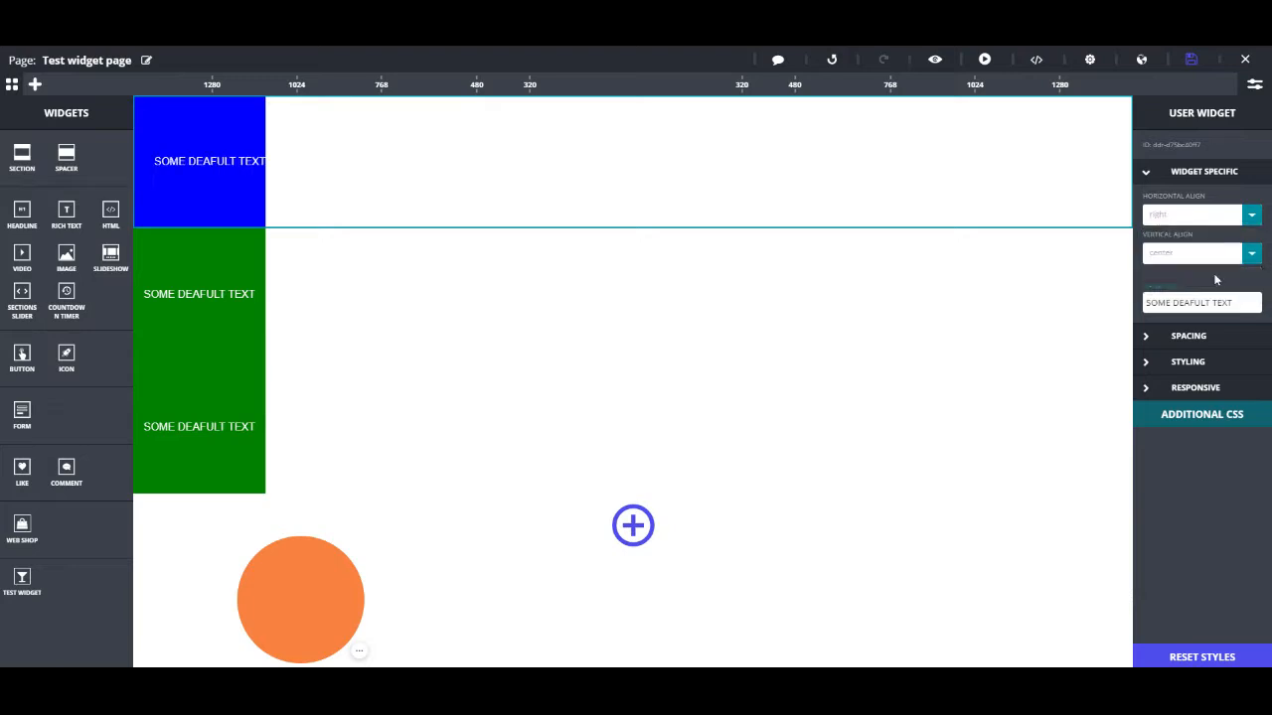
pyautogui.click(1246, 256)
pyautogui.click(1215, 276)
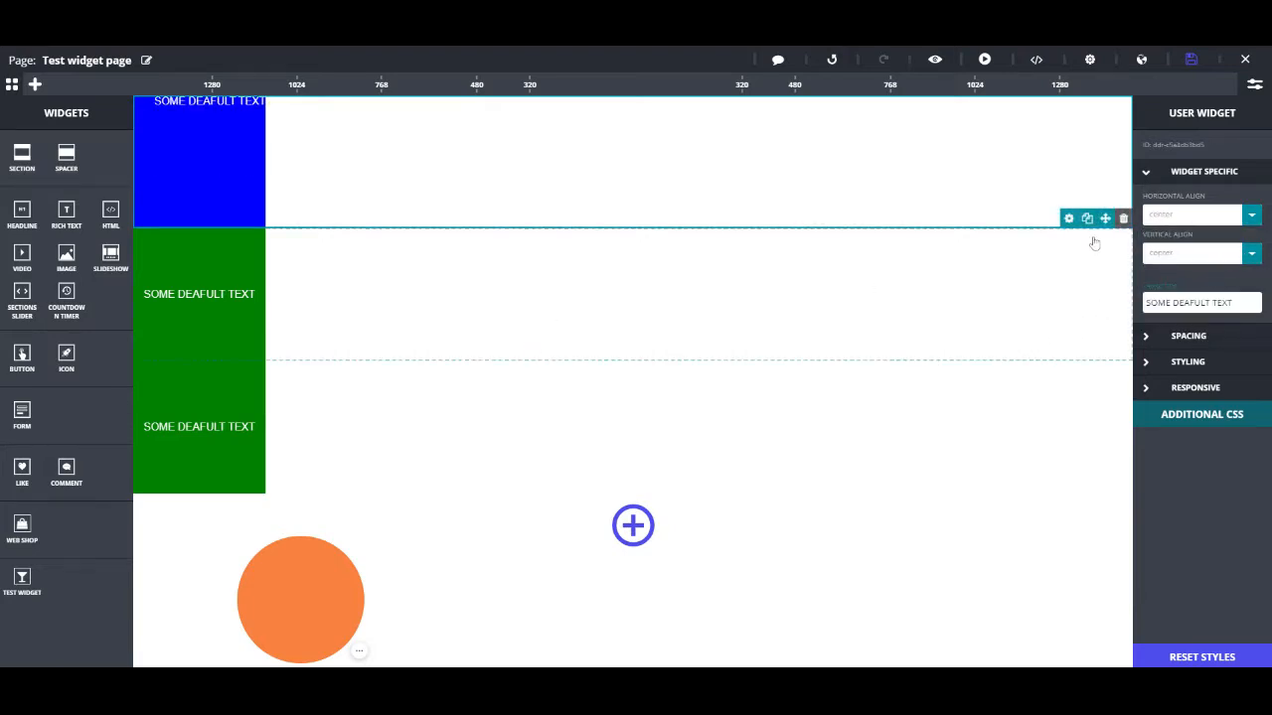
# Step: Set the second widget to top vertical and right horizontal alignment, and trigger the click script on the first two widgets
pyautogui.click(1070, 219)
pyautogui.click(1250, 254)
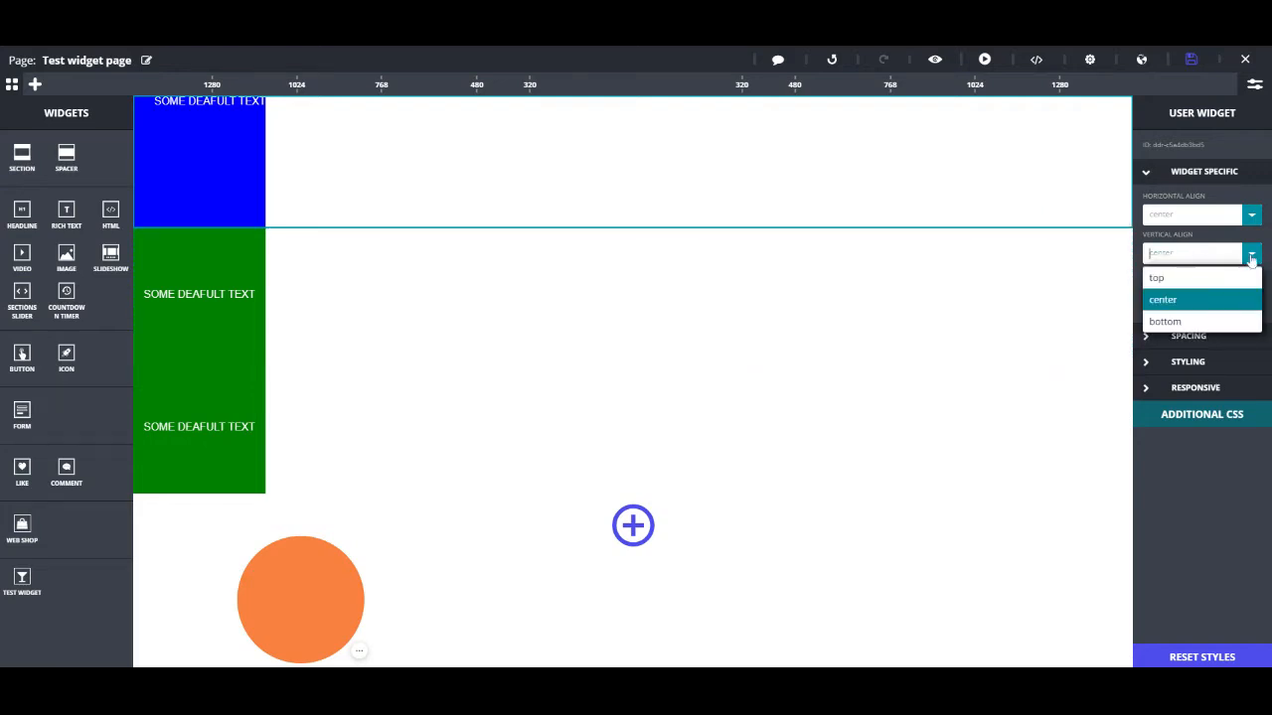
pyautogui.click(1216, 277)
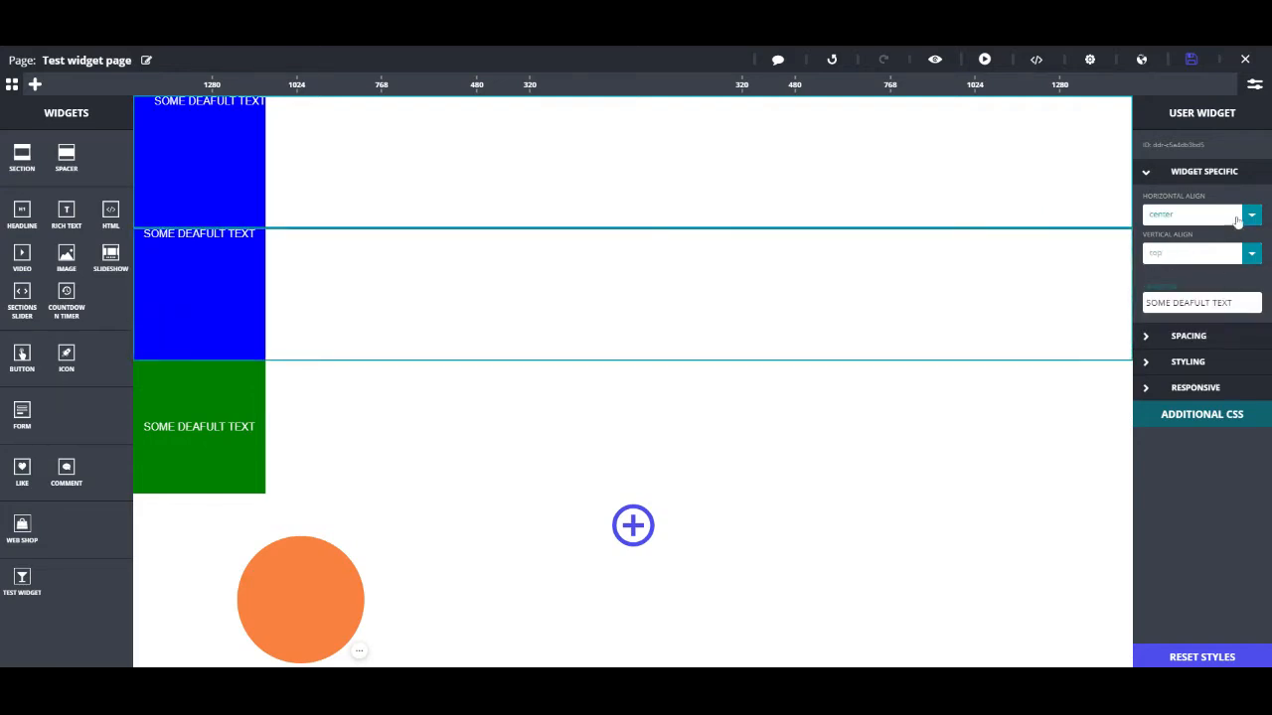
pyautogui.click(1236, 221)
pyautogui.click(1203, 282)
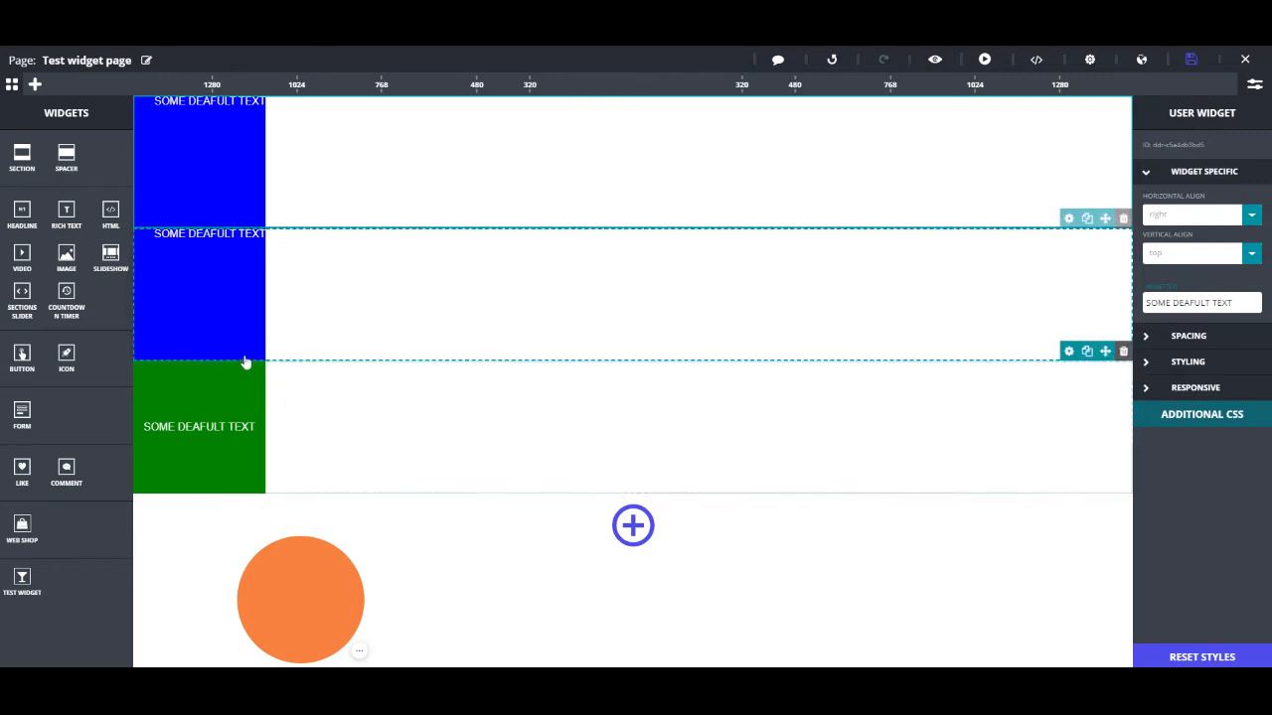
pyautogui.click(250, 323)
pyautogui.click(251, 214)
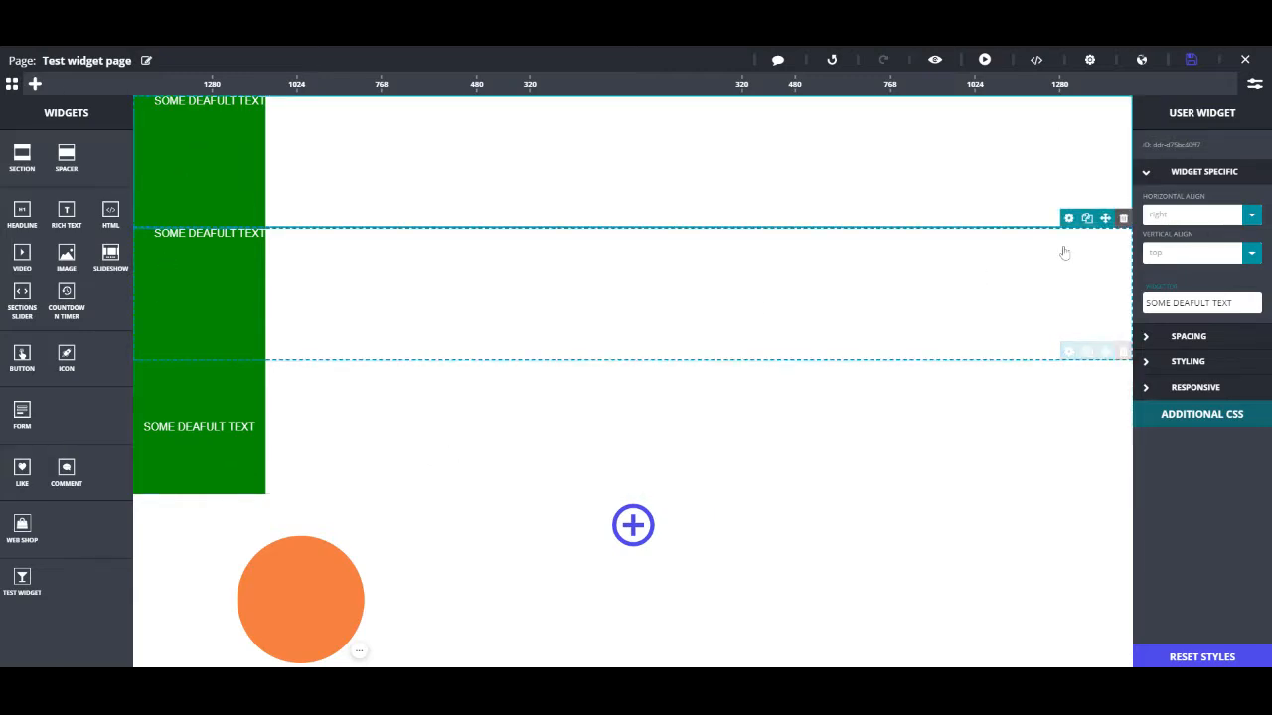
# Step: Set the vertical alignment to bottom for the first widget and center for the second
pyautogui.click(1230, 255)
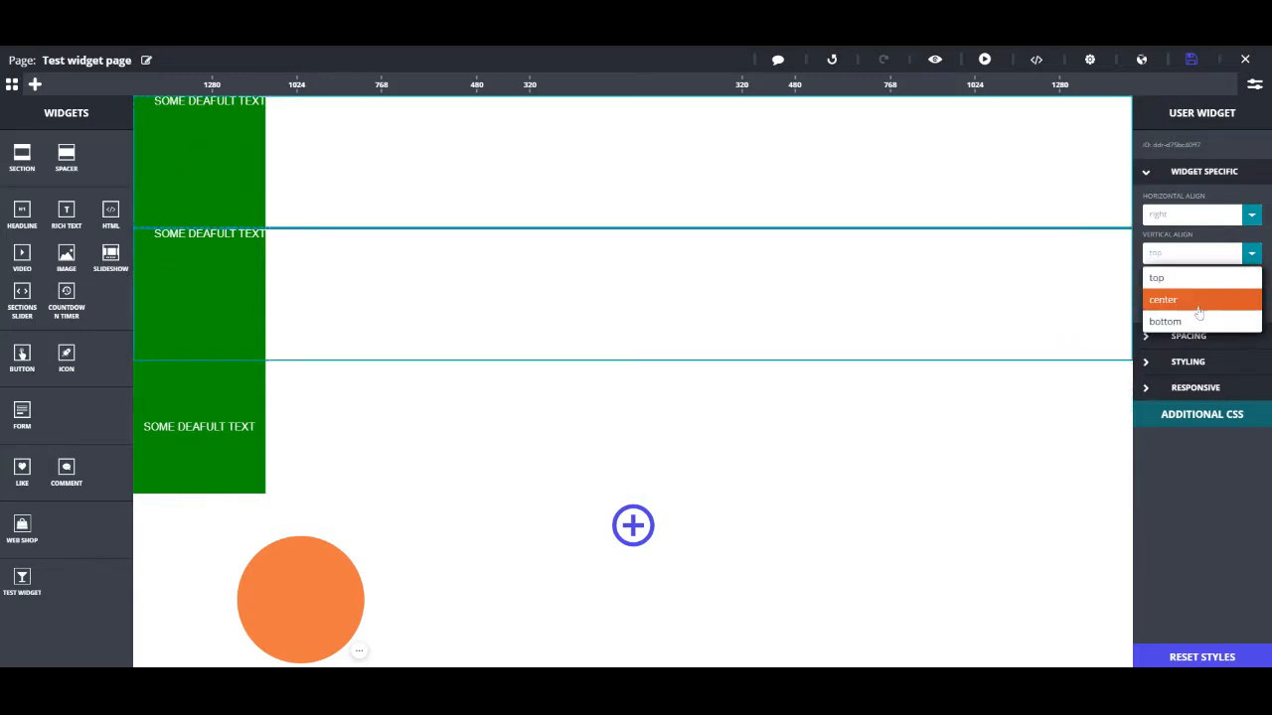
pyautogui.click(1192, 321)
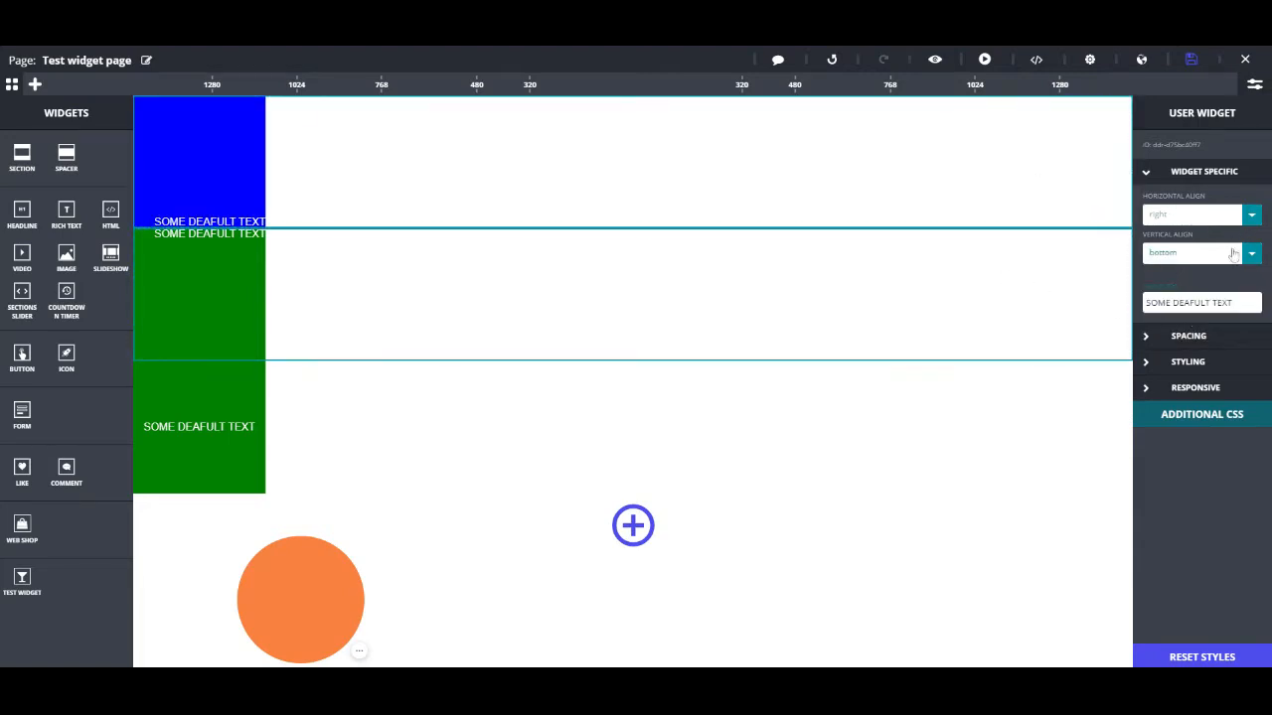
pyautogui.click(1103, 246)
pyautogui.click(1241, 256)
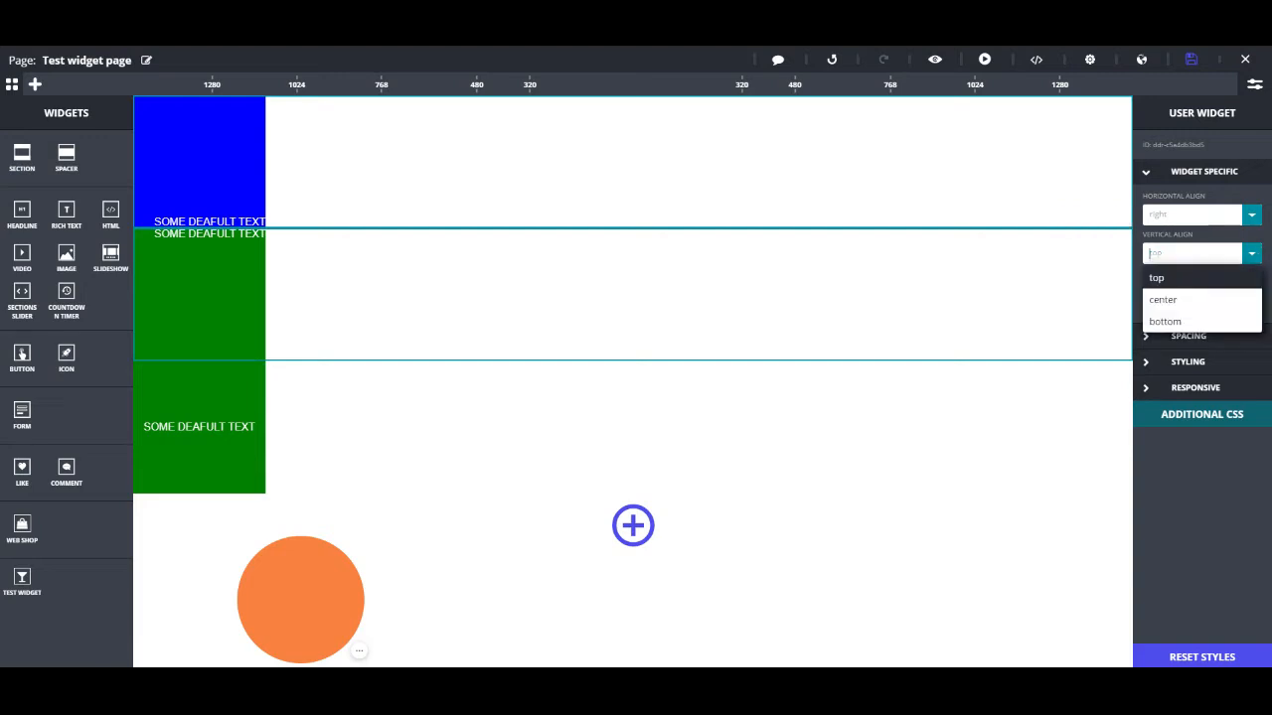
pyautogui.click(1163, 299)
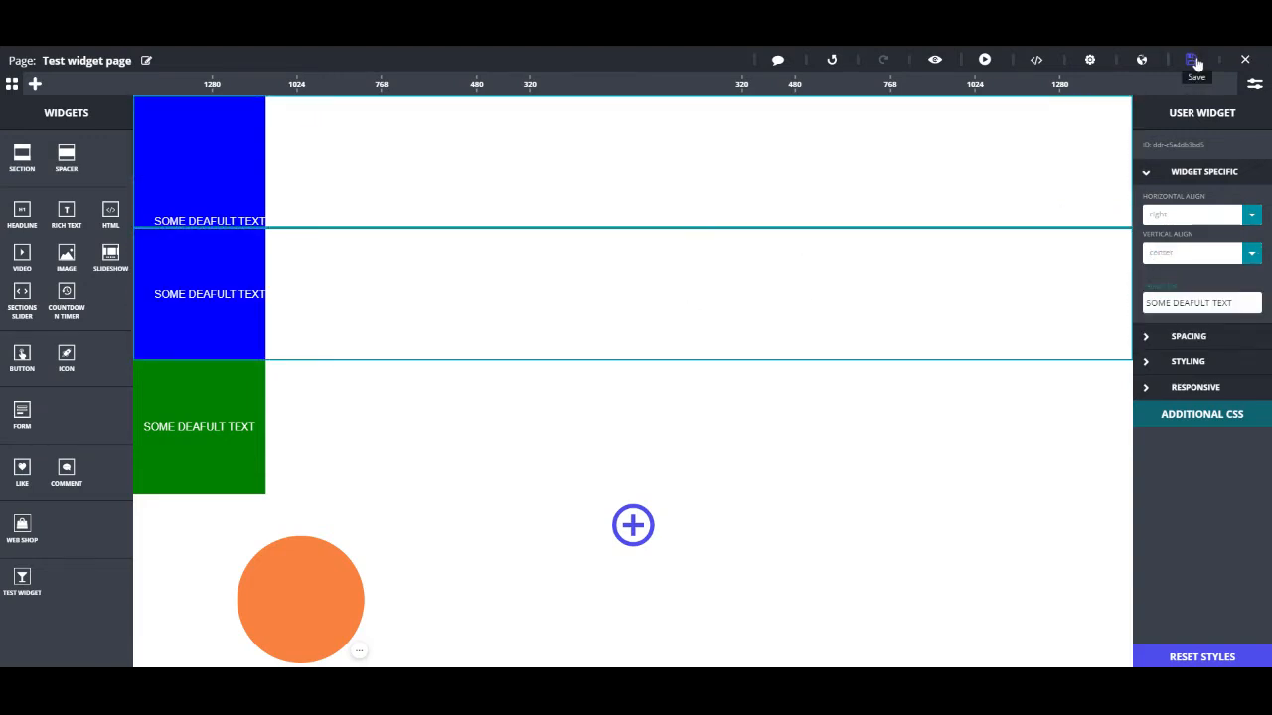
# Step: Save the page and open the test widget from the personal widget list for editing
pyautogui.click(1197, 63)
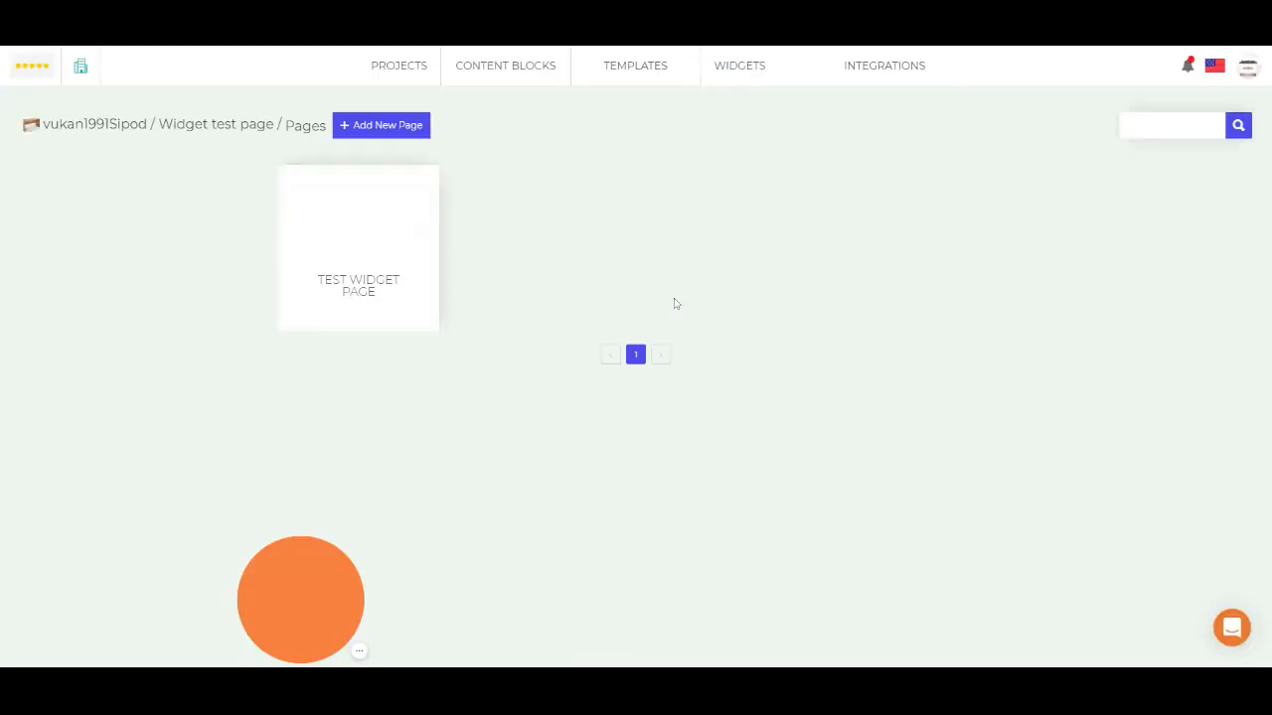
pyautogui.moveTo(304, 228)
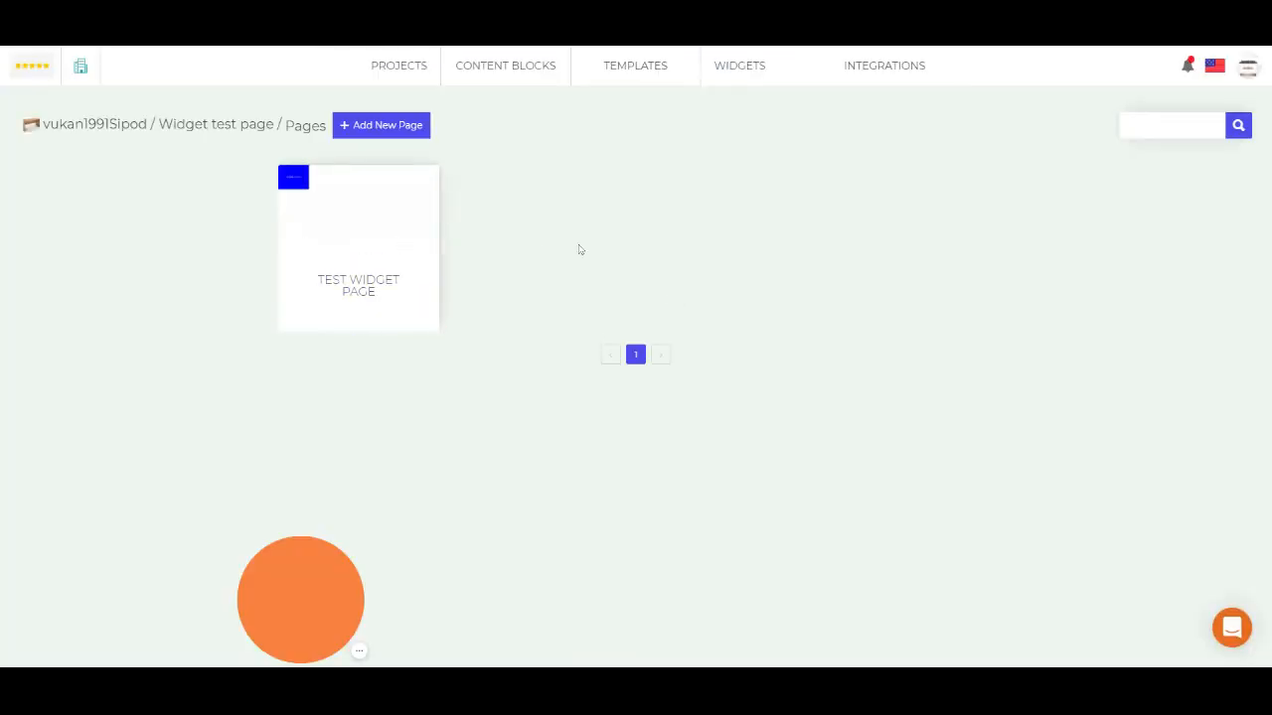
pyautogui.click(740, 64)
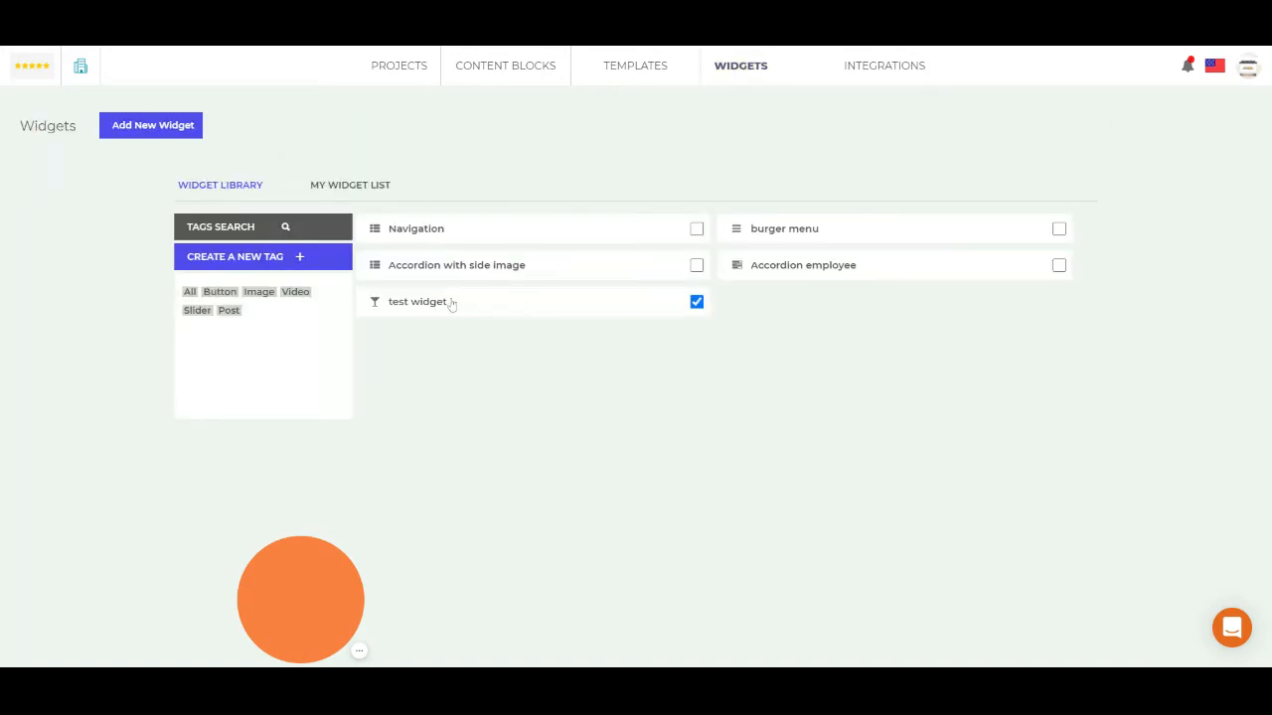
pyautogui.click(355, 180)
pyautogui.click(643, 229)
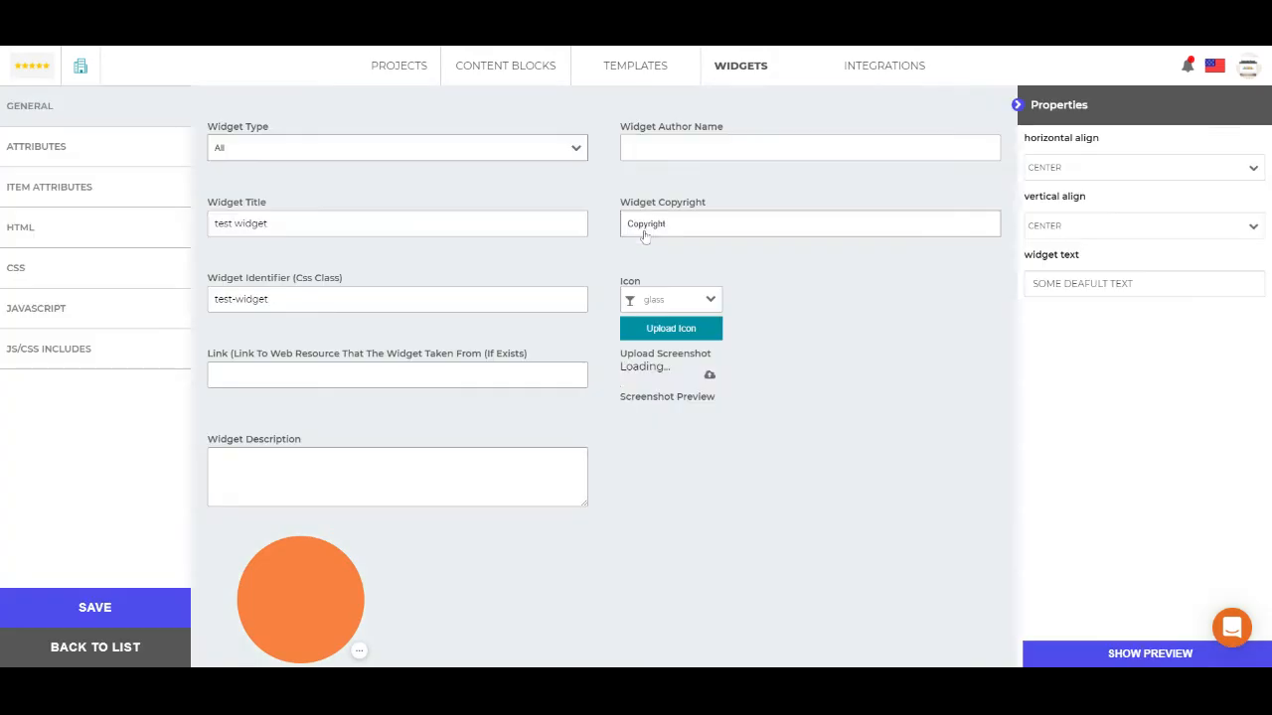
# Step: Change the background colour in the test widget's JavaScript click handler to "red" and save the widget
pyautogui.click(53, 230)
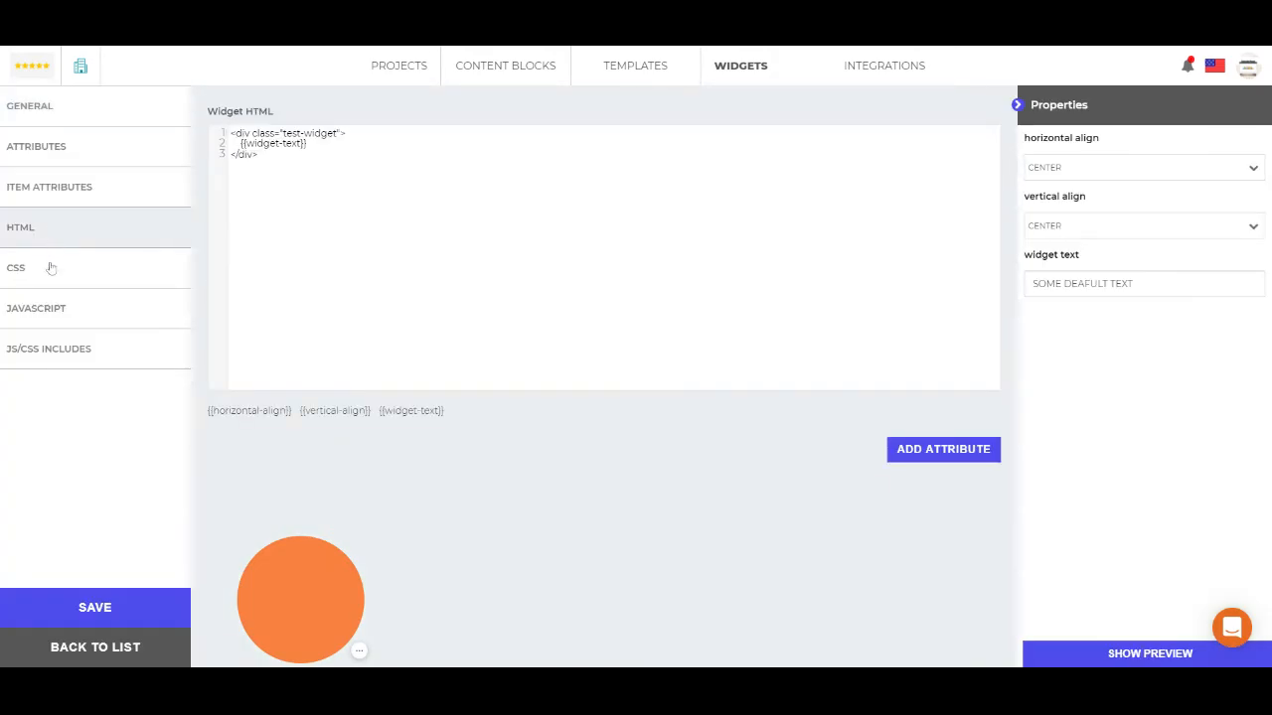
pyautogui.click(51, 269)
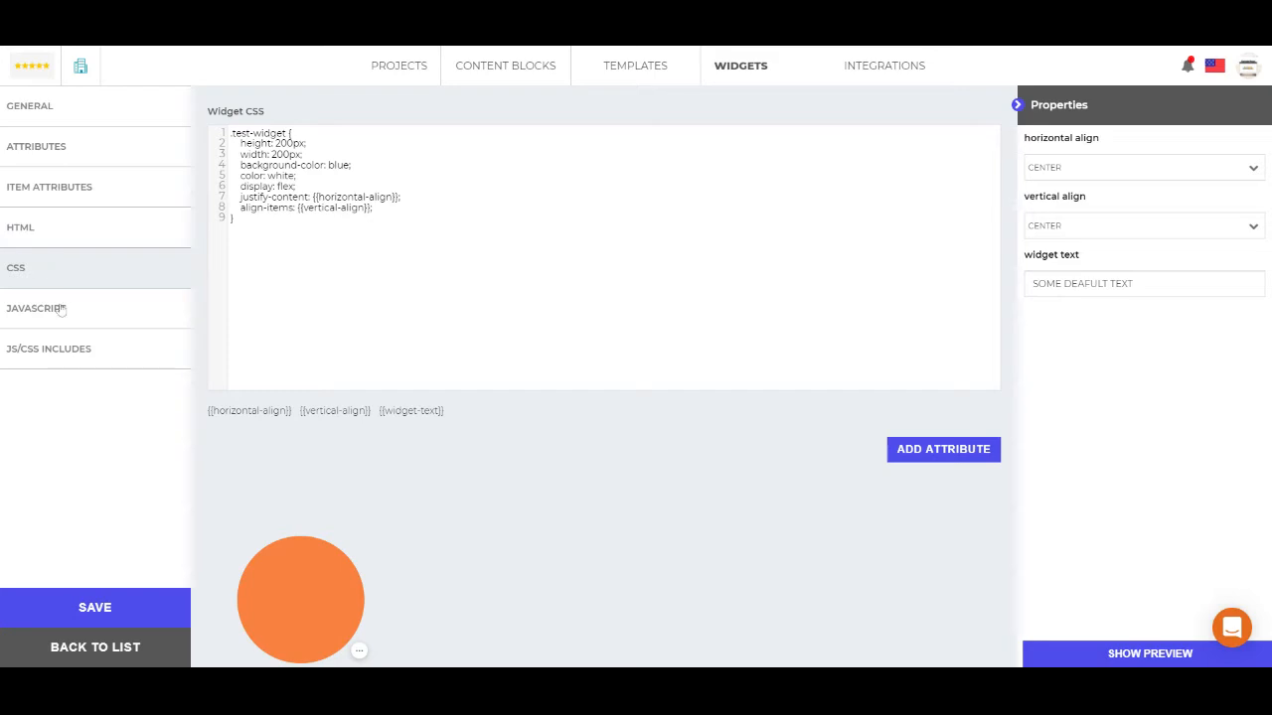
pyautogui.click(62, 310)
pyautogui.doubleClick(402, 208)
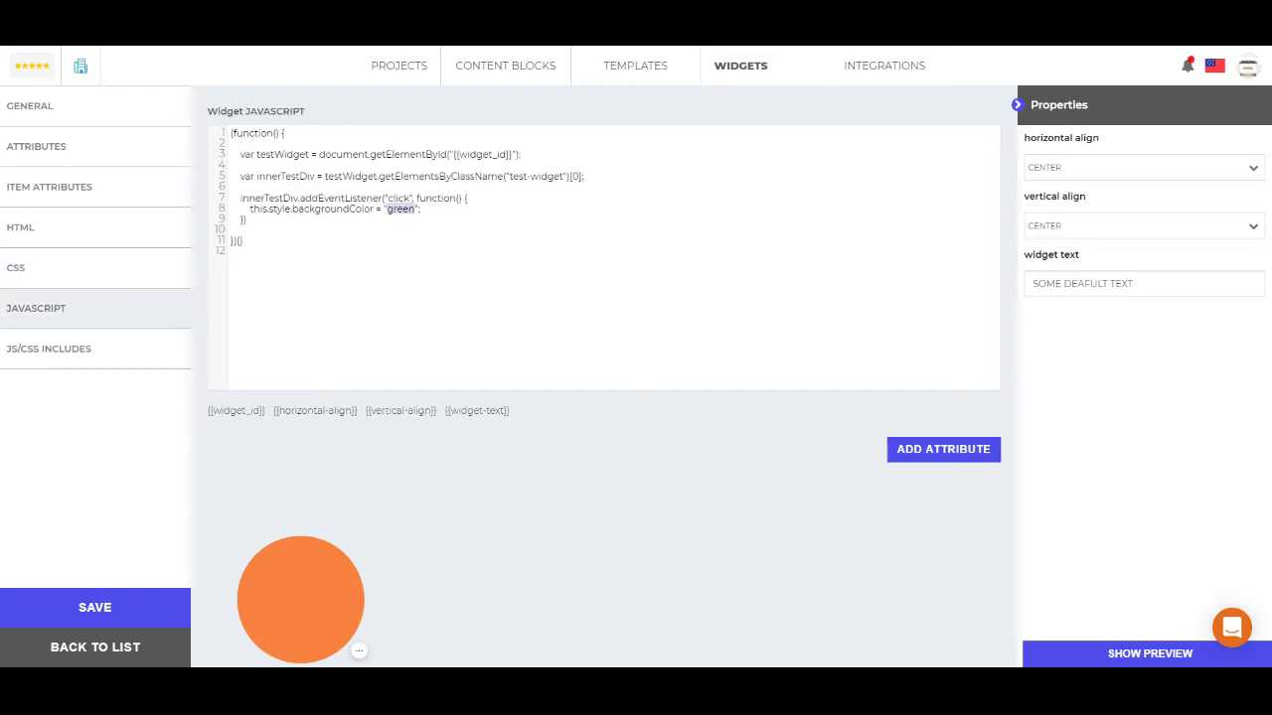
pyautogui.write('r')
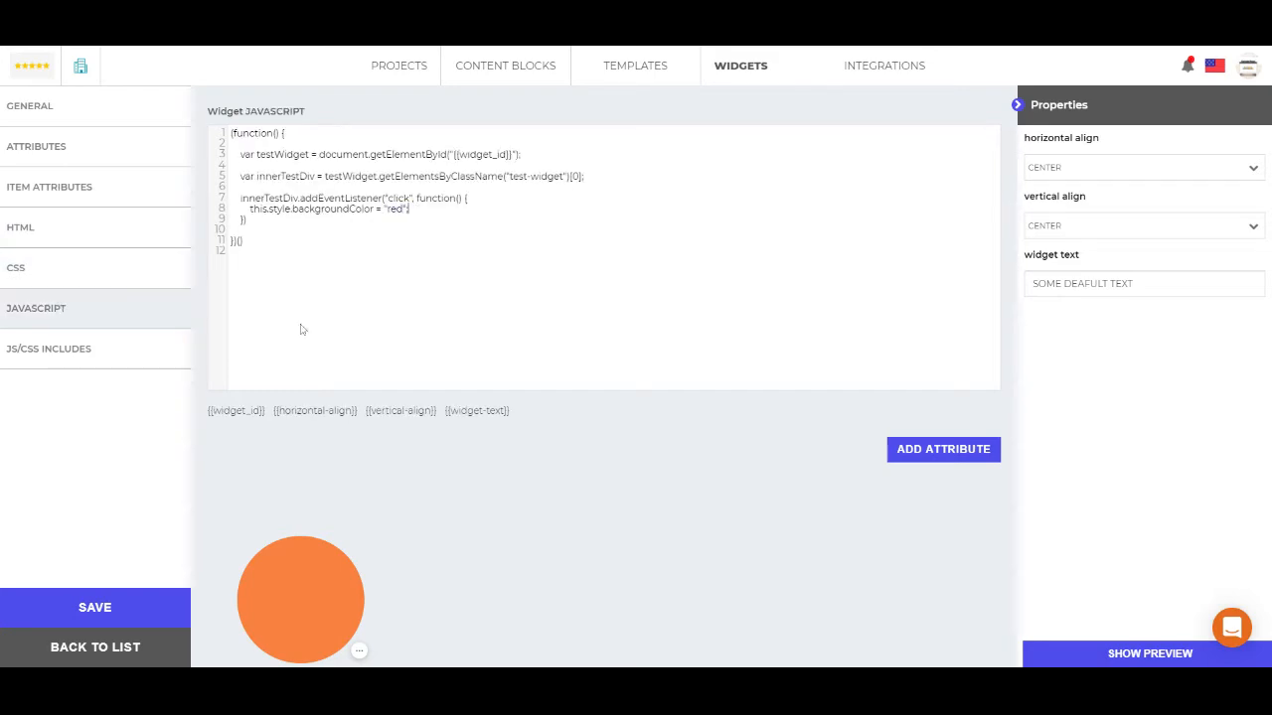
pyautogui.click(130, 608)
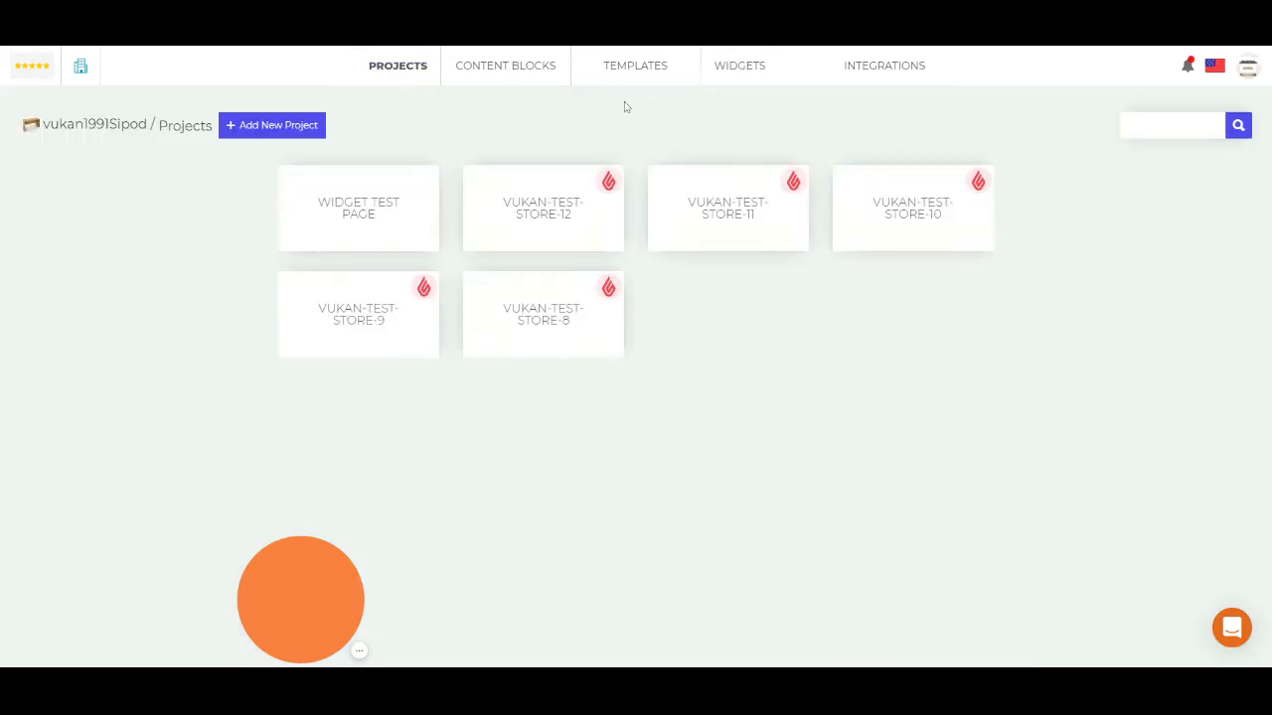
# Step: Open the Test widget page in the Widget test page project and trigger the click script on the first and third widgets
pyautogui.click(375, 199)
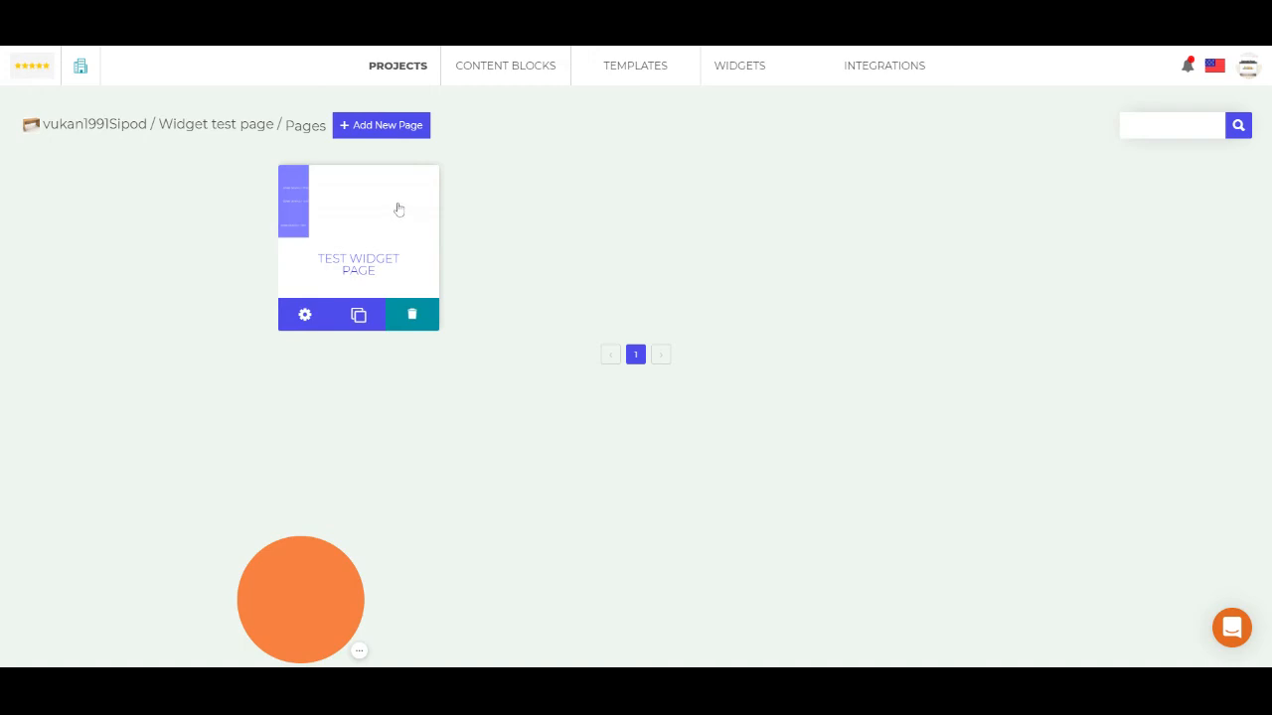
pyautogui.click(399, 208)
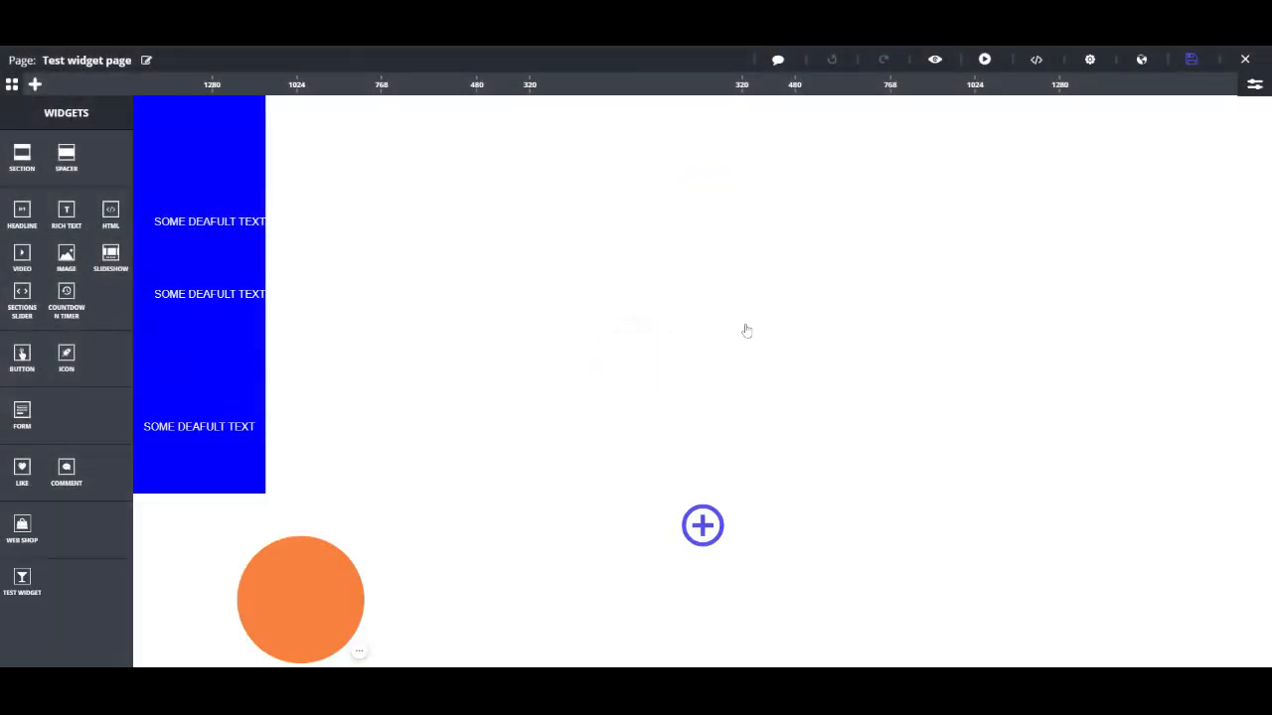
pyautogui.click(247, 138)
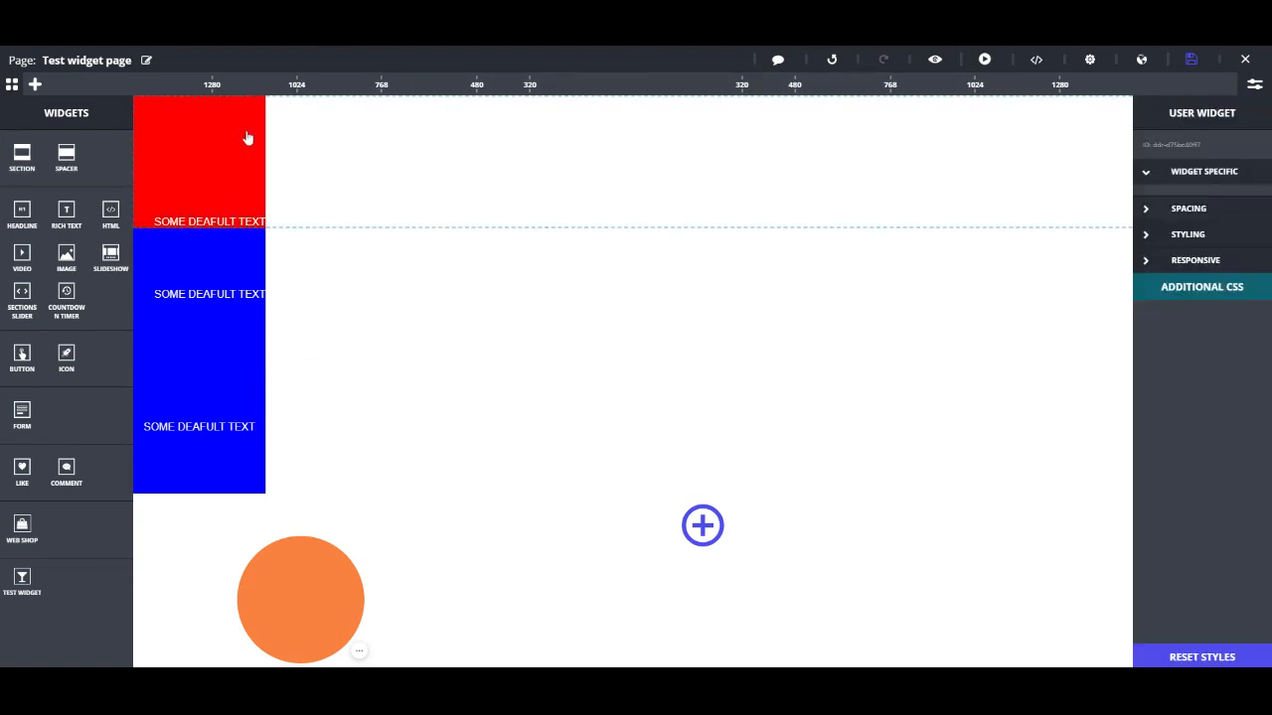
pyautogui.click(213, 411)
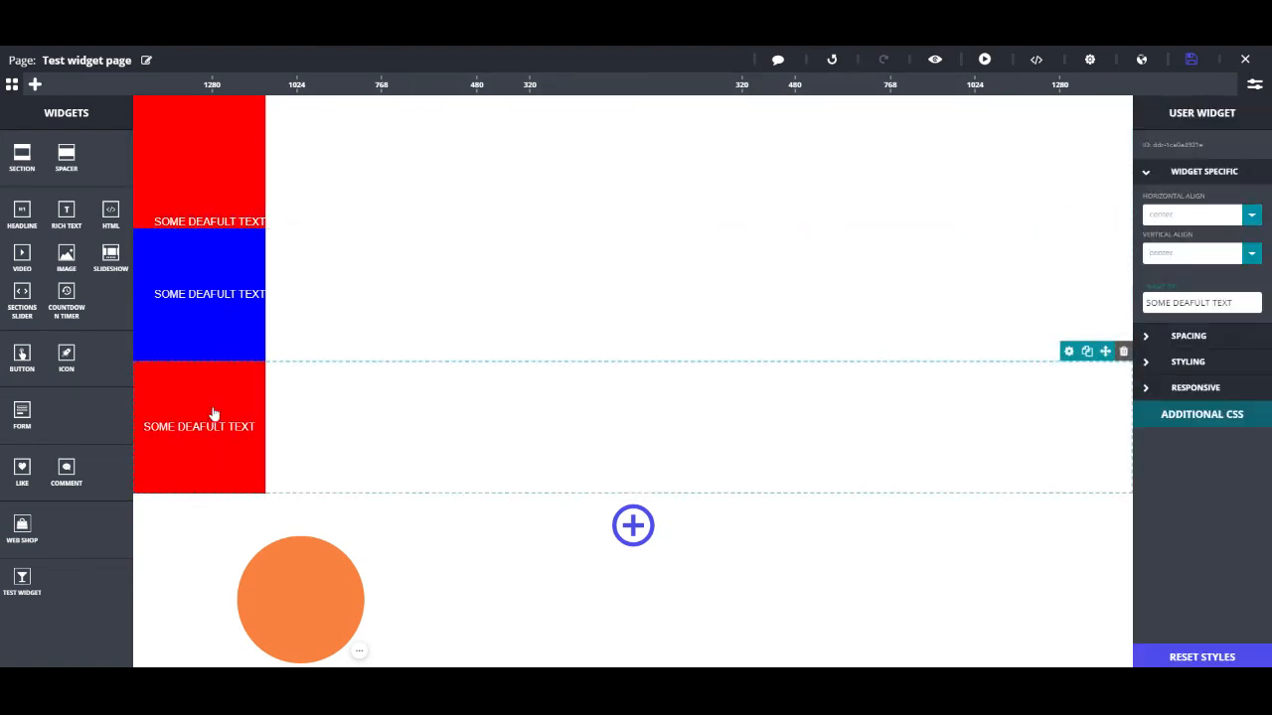
pyautogui.click(225, 328)
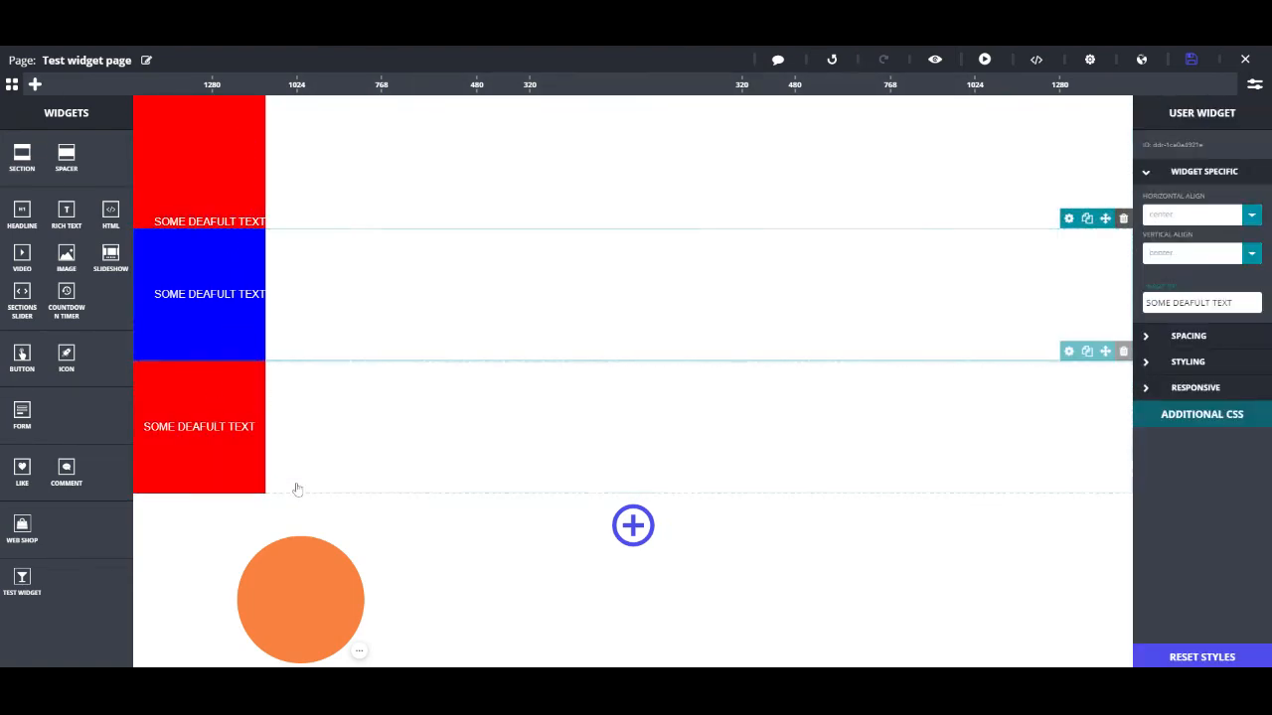
pyautogui.moveTo(309, 563)
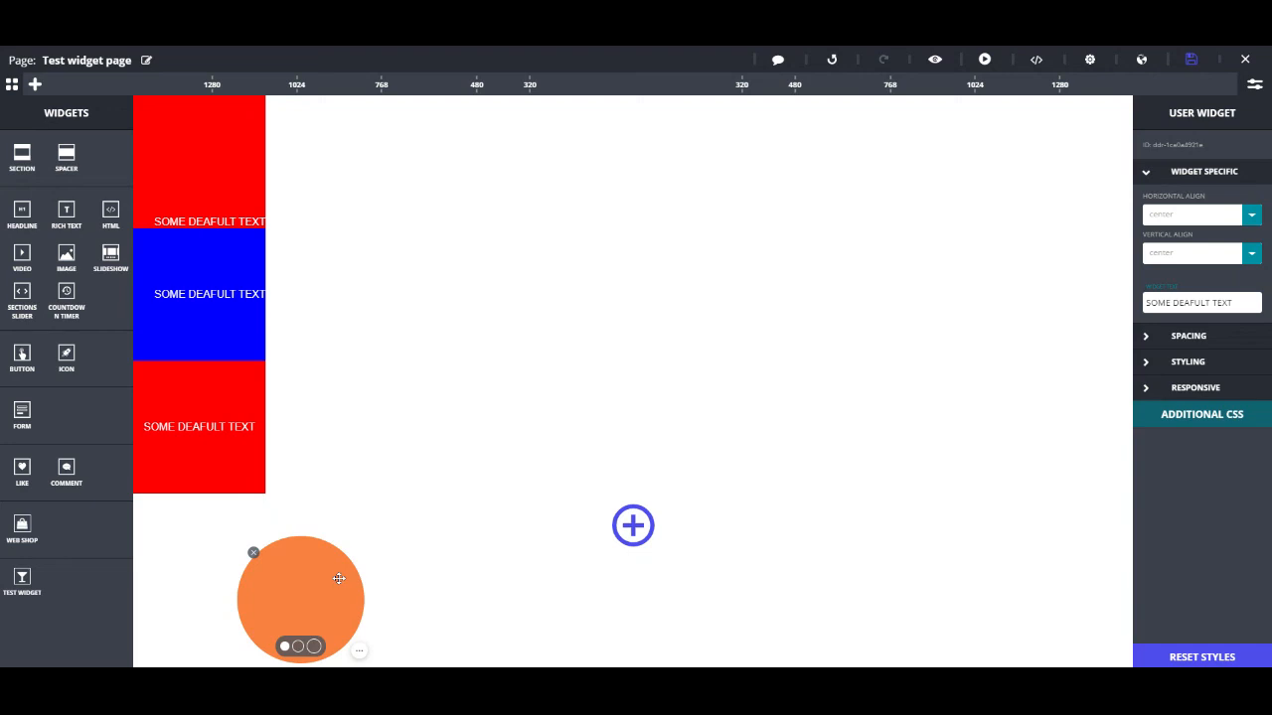
pyautogui.click(253, 553)
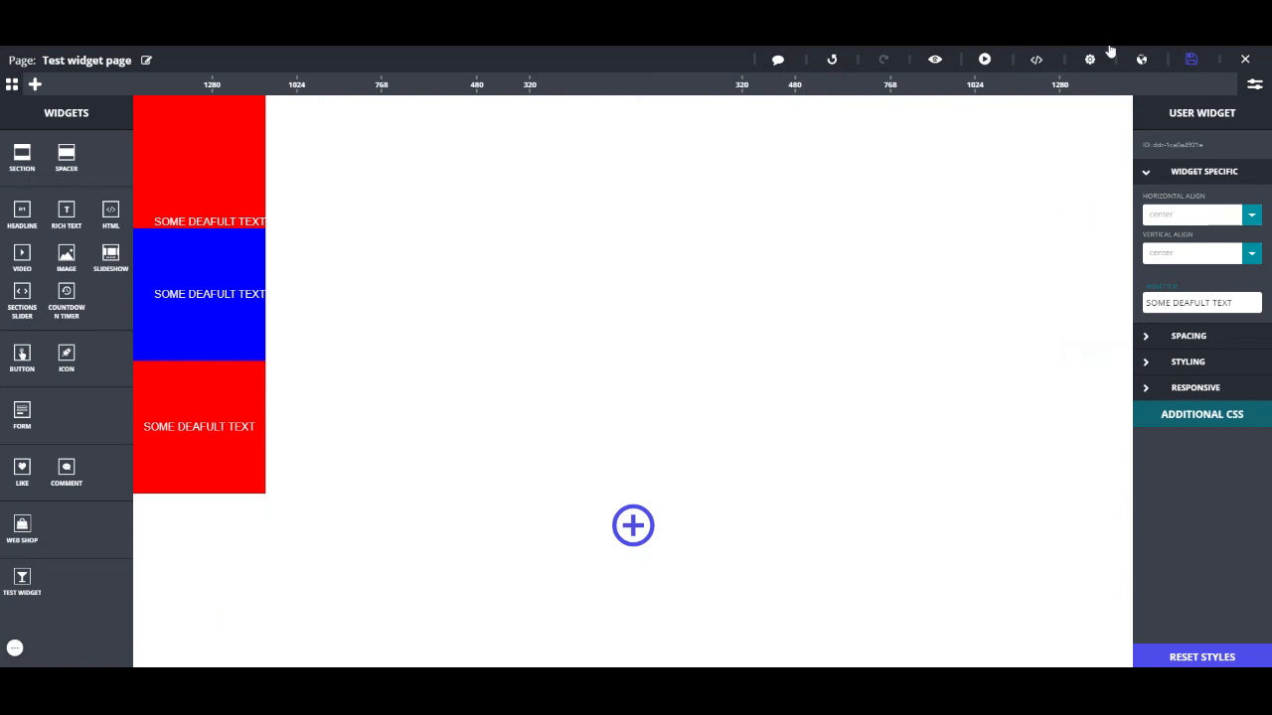